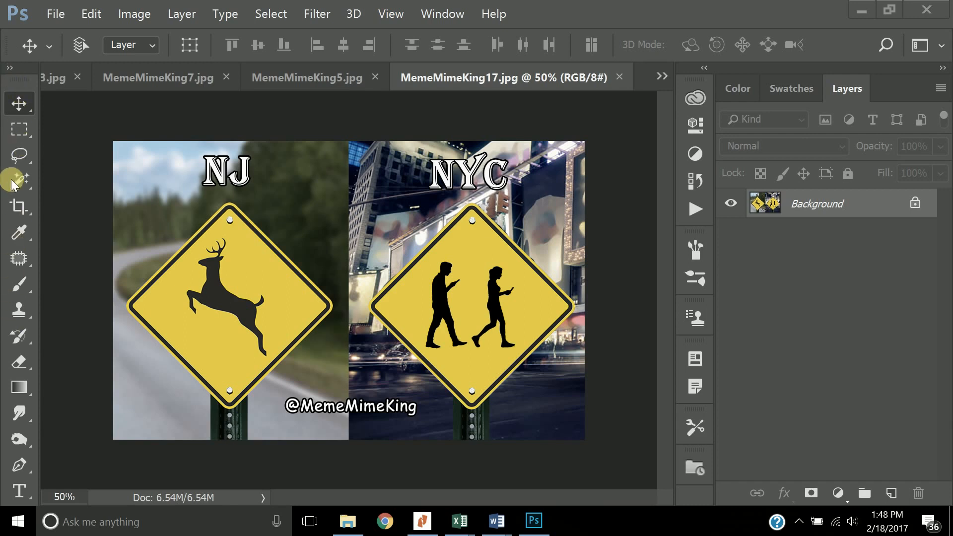
left_click(18, 207)
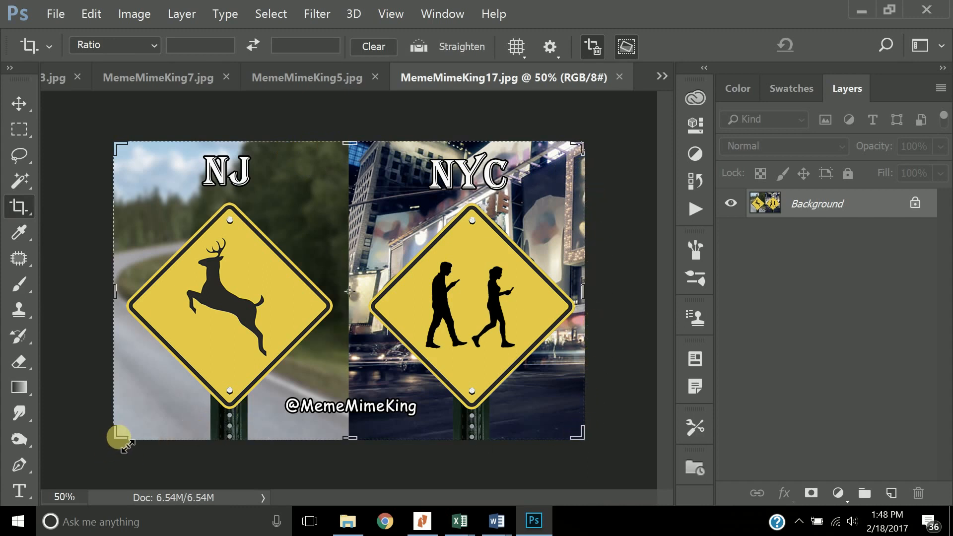
mouse_move(119, 436)
left_mouse_down()
mouse_move(166, 399)
mouse_move(188, 363)
mouse_move(206, 400)
mouse_move(233, 417)
mouse_move(221, 428)
mouse_move(132, 424)
mouse_move(121, 435)
left_mouse_up()
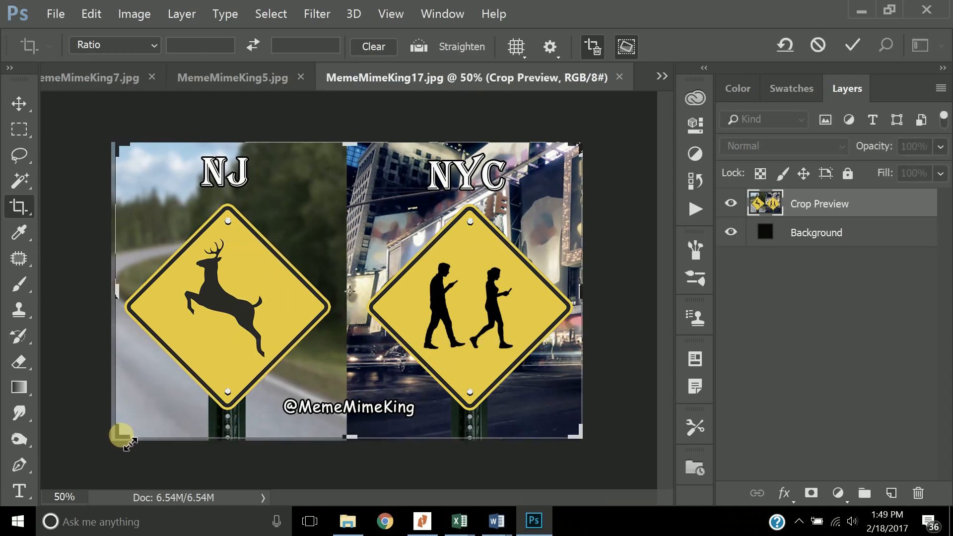
key("Return")
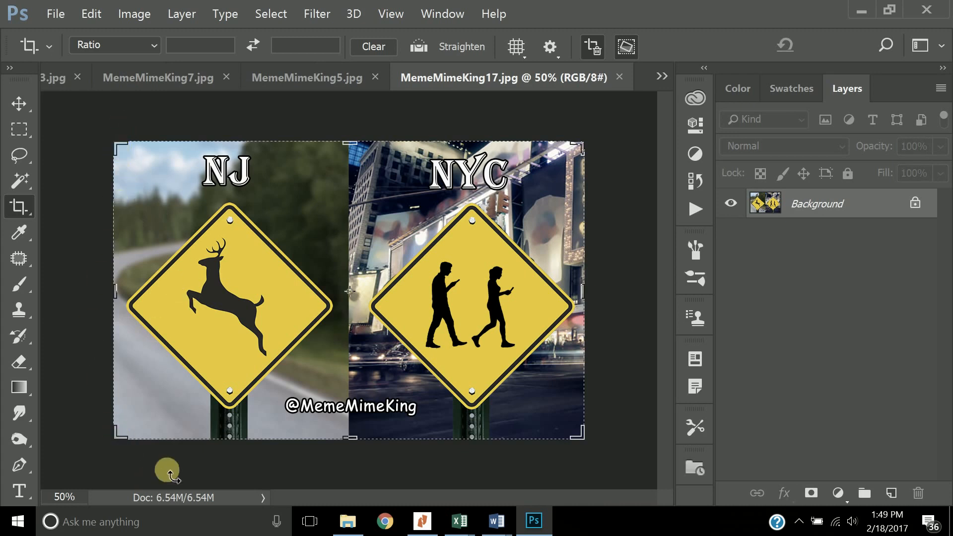
key("Escape")
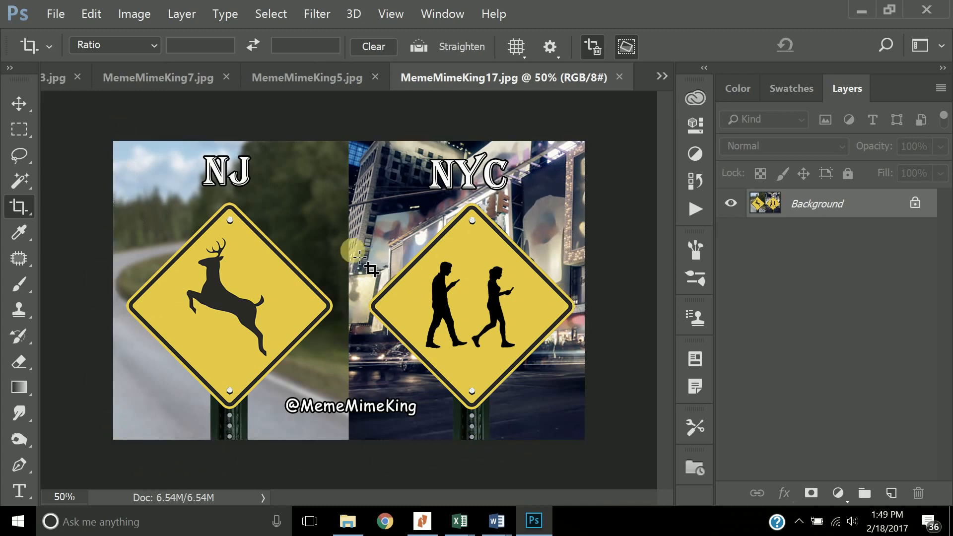
left_click(18, 103)
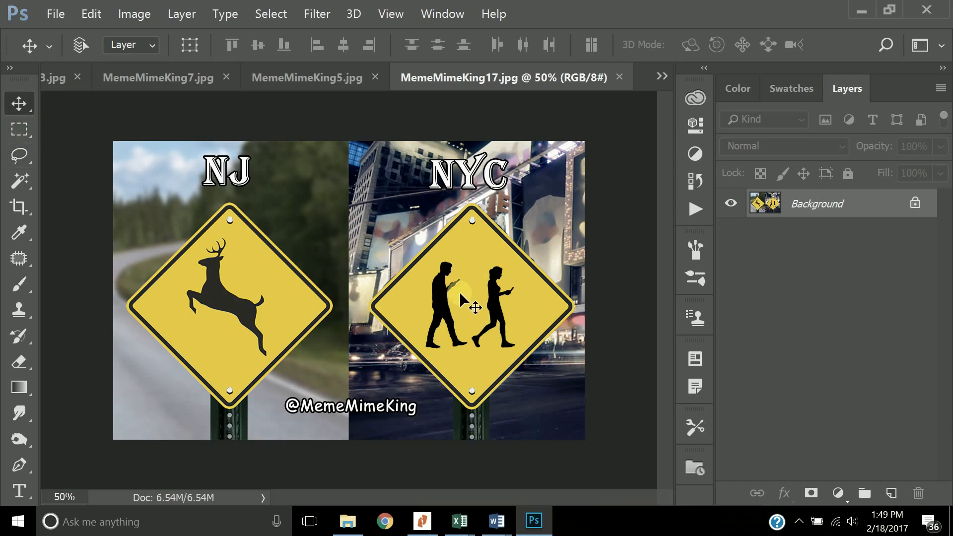
Step: Activate the Crop tool with Delete Cropped Pixels and Content-Aware turned off
left_click(426, 15)
mouse_move(354, 14)
left_click(303, 104)
key("c")
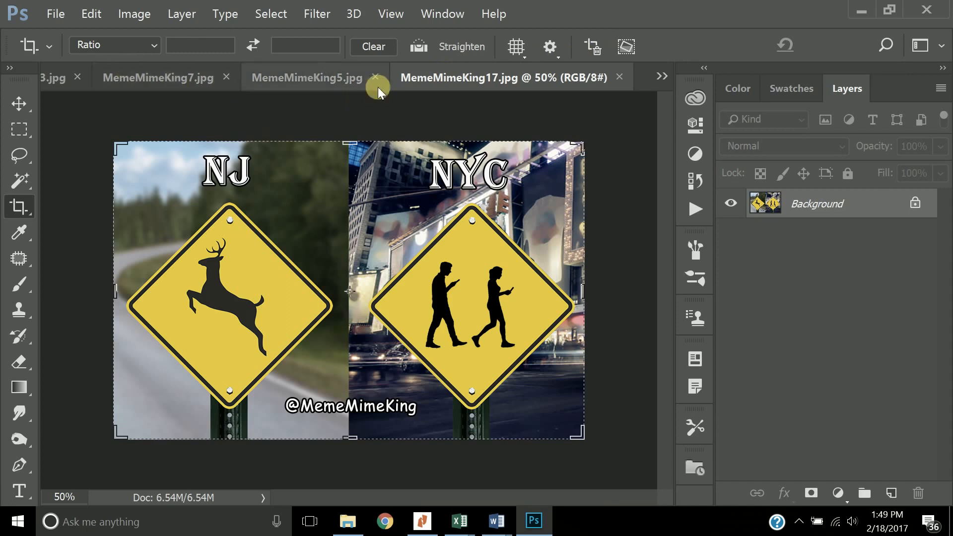
left_click(628, 47)
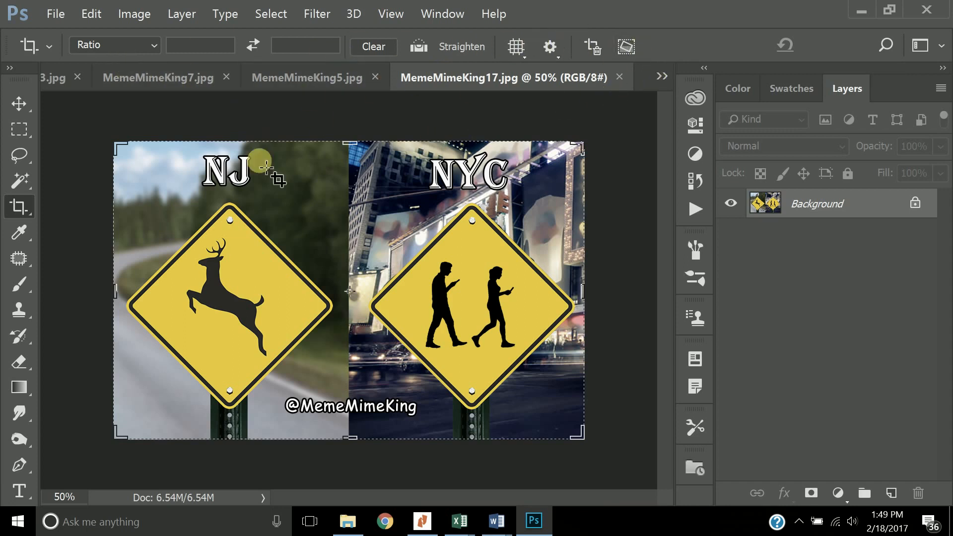
Step: Set a custom crop ratio of 4 to 2 for the road sign image
left_click(155, 46)
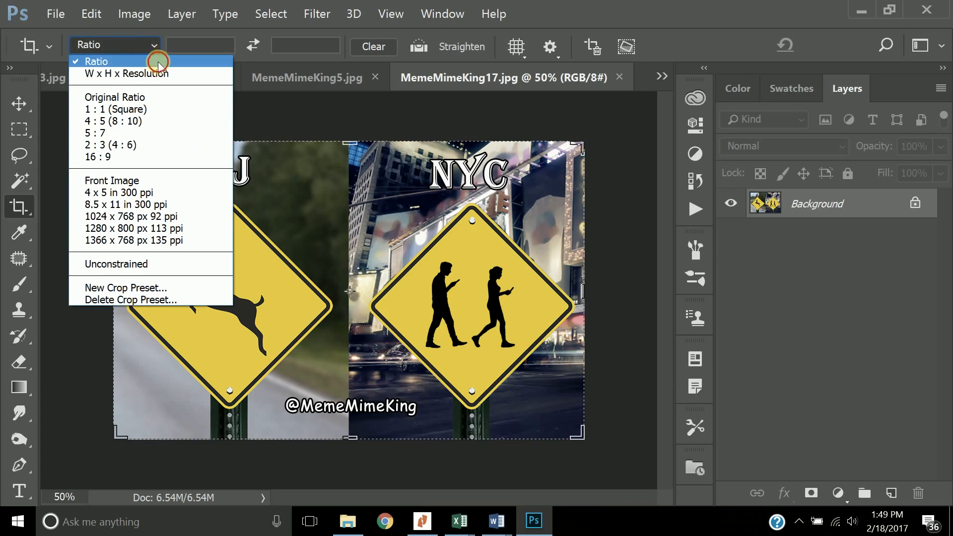
left_click(158, 62)
left_click(182, 50)
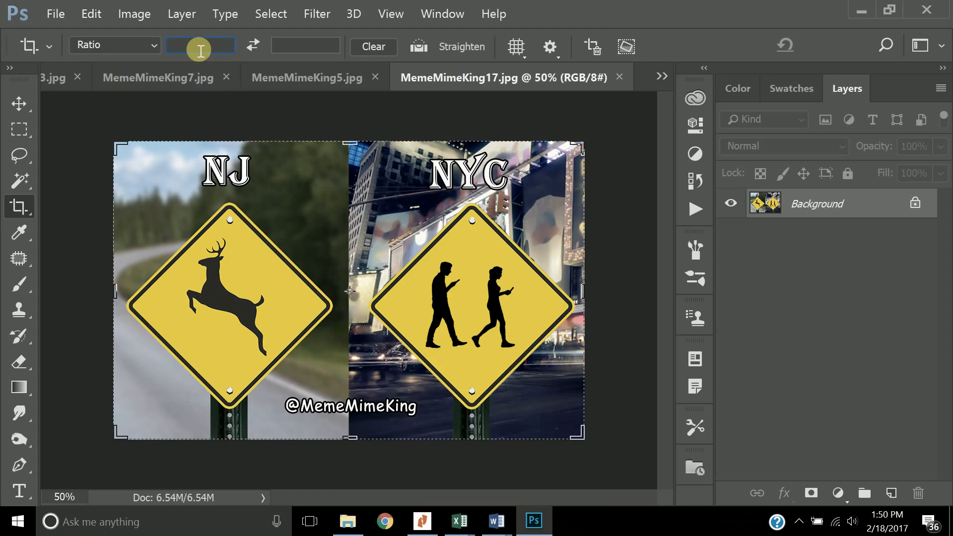
type("4")
left_click(280, 44)
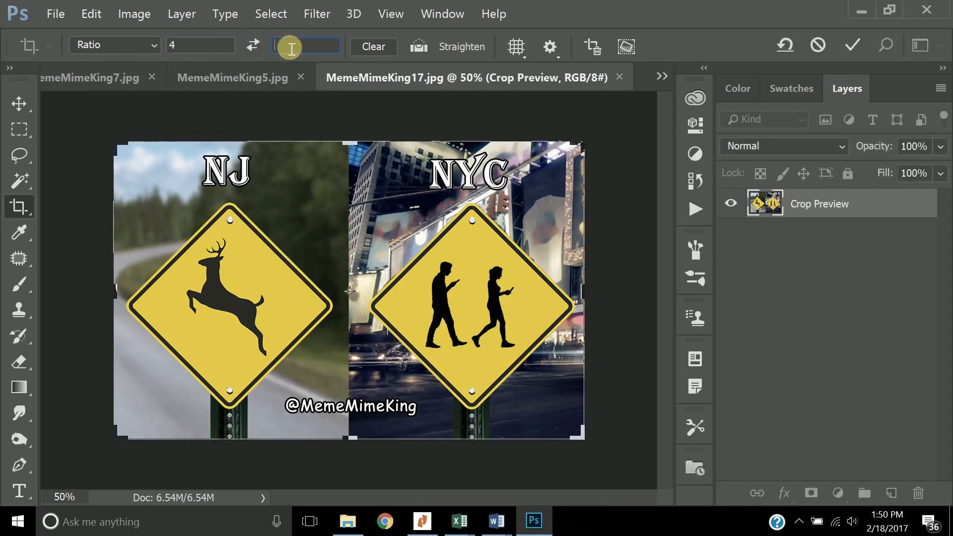
type("2")
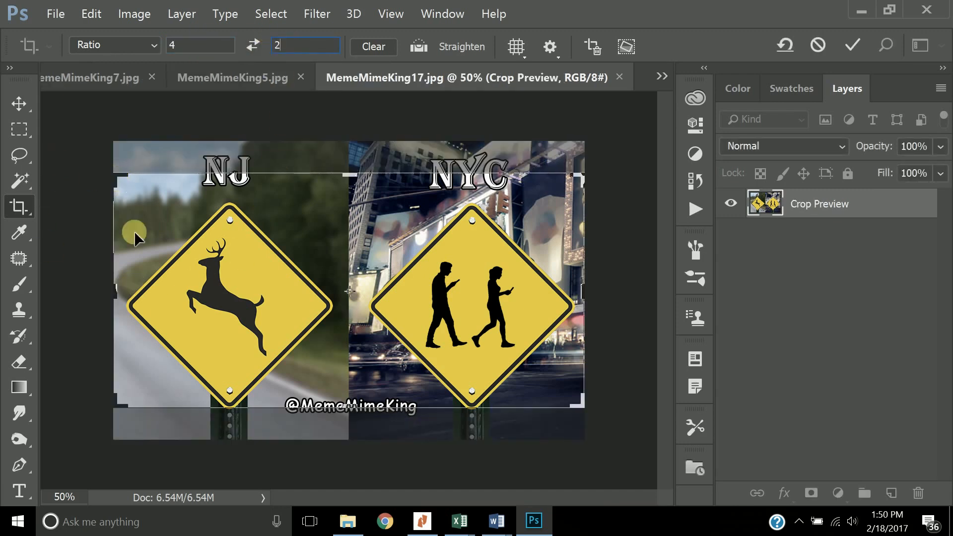
Step: Adjust the 4:2 crop frame by its left side and upper-left corner, keeping it at nearly full image width
left_click_drag(123, 287, 127, 309)
mouse_move(140, 189)
left_mouse_down()
mouse_move(221, 240)
mouse_move(281, 348)
mouse_move(283, 291)
mouse_move(125, 186)
left_mouse_up()
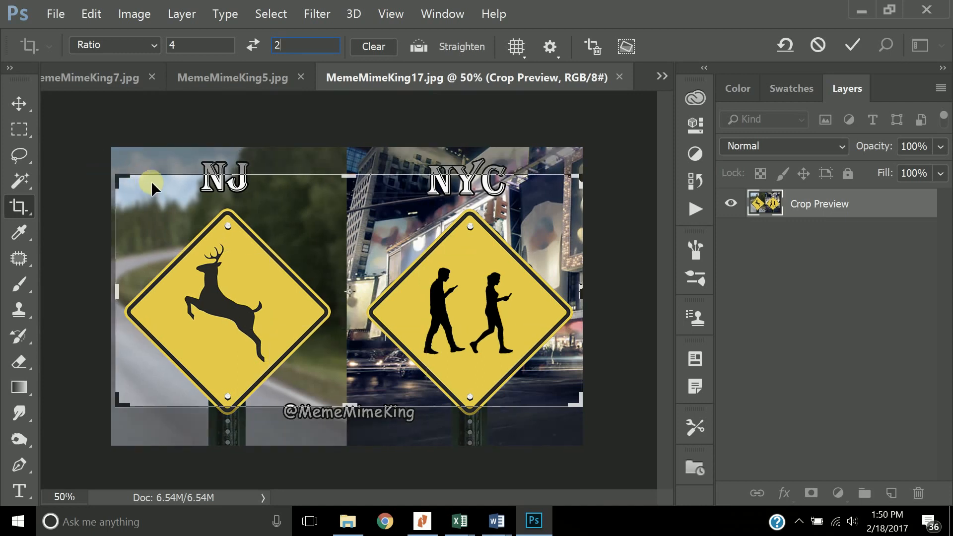
left_click_drag(122, 180, 129, 183)
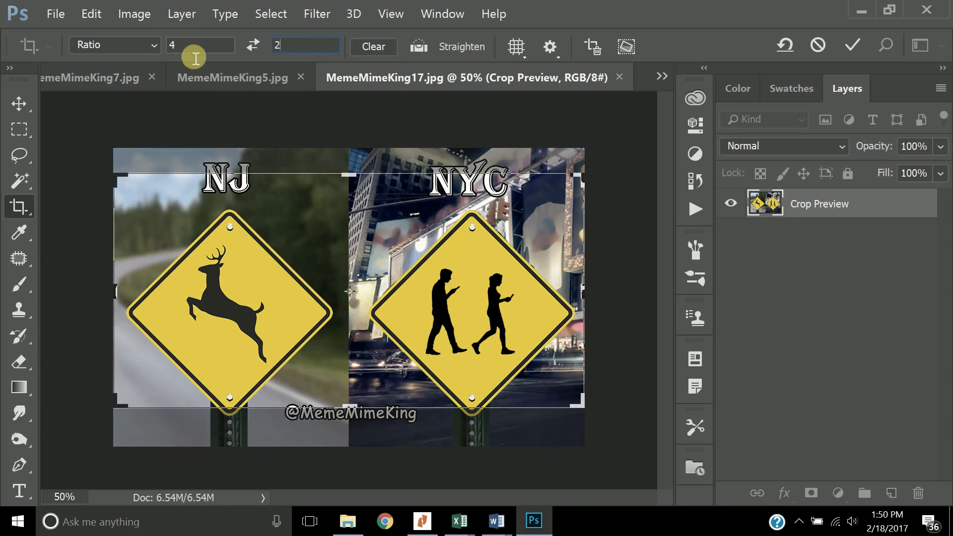
Step: Change the crop proportions to a 1:1 square
left_click_drag(192, 52, 161, 44)
type("1")
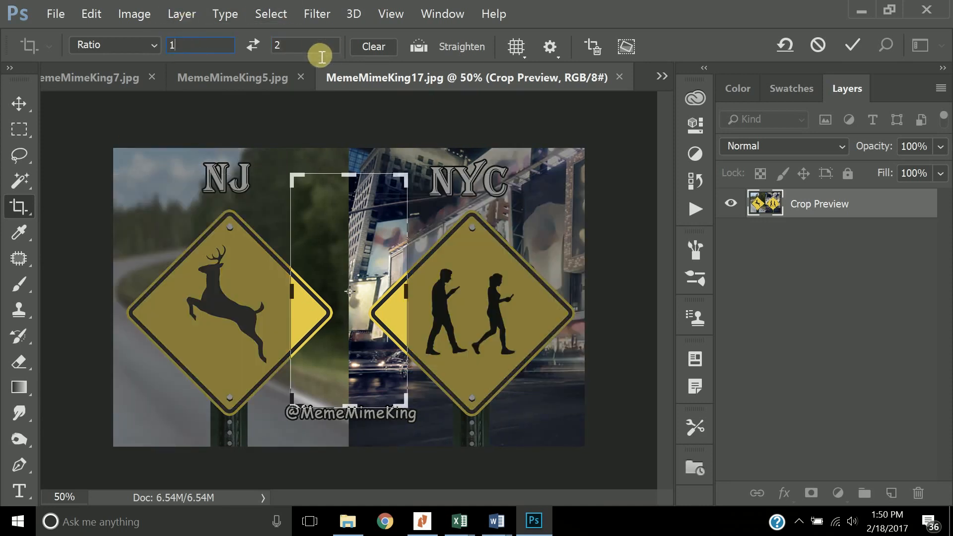
left_click_drag(315, 50, 243, 38)
type("1")
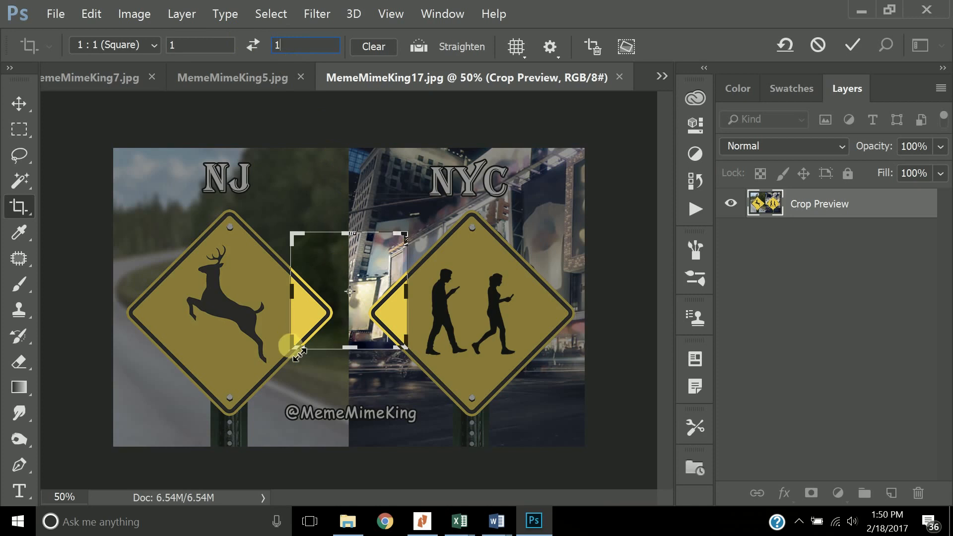
Step: Enlarge the square crop frame and reposition it so it spans parts of both road signs
left_click_drag(293, 347, 237, 386)
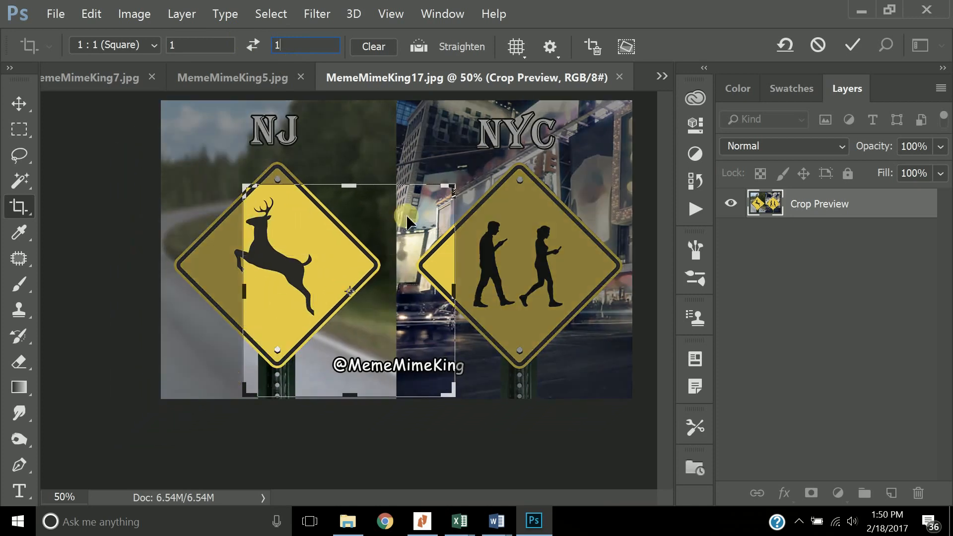
left_click_drag(453, 187, 500, 180)
left_click_drag(400, 217, 320, 235)
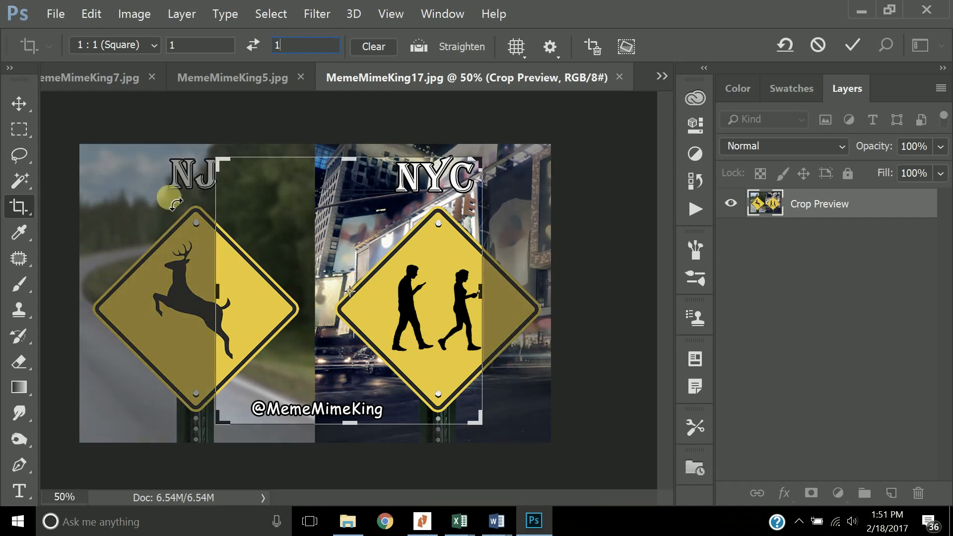
left_click_drag(223, 170, 242, 300)
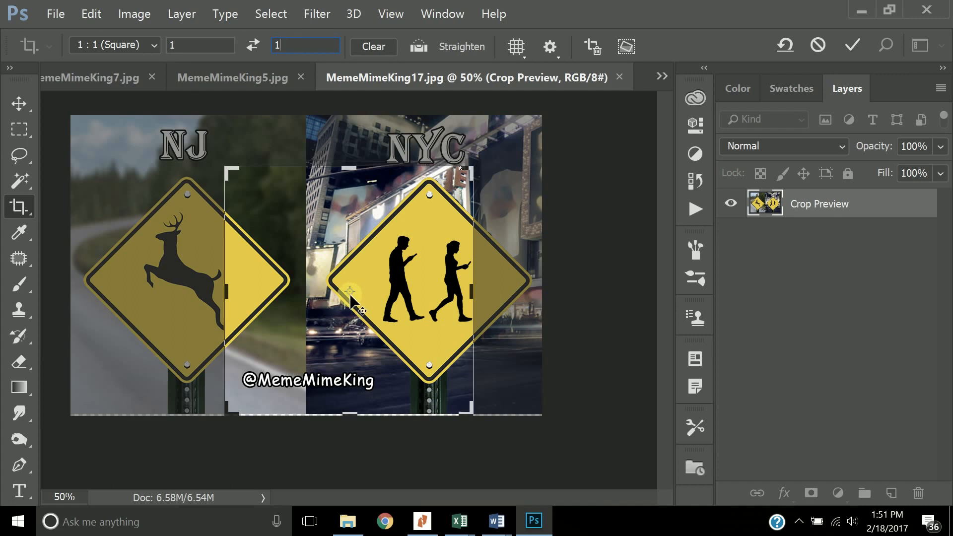
Step: Move the crop's centre point onto the walking man's head and tighten the square frame around the two pedestrians
left_click_drag(349, 293, 408, 250)
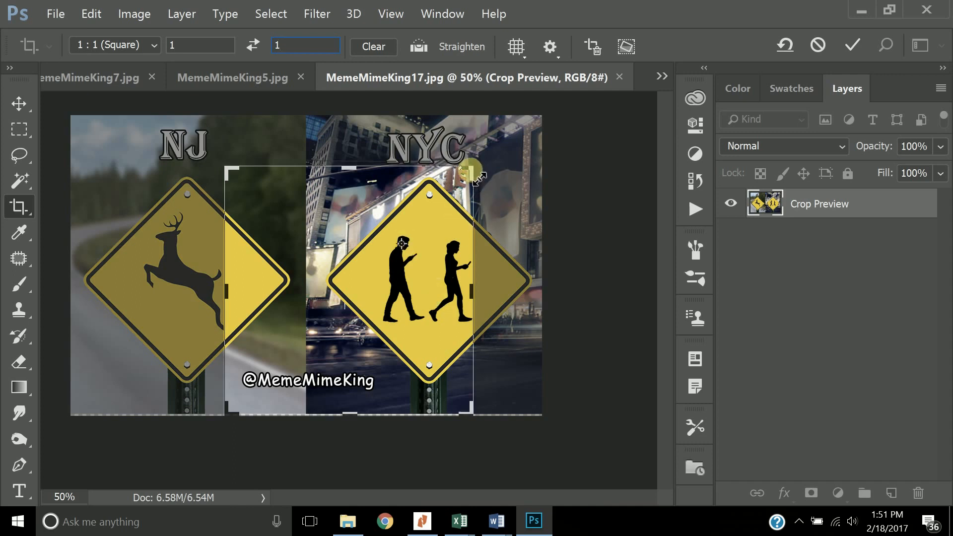
left_click_drag(478, 177, 438, 255)
left_click_drag(346, 303, 311, 324)
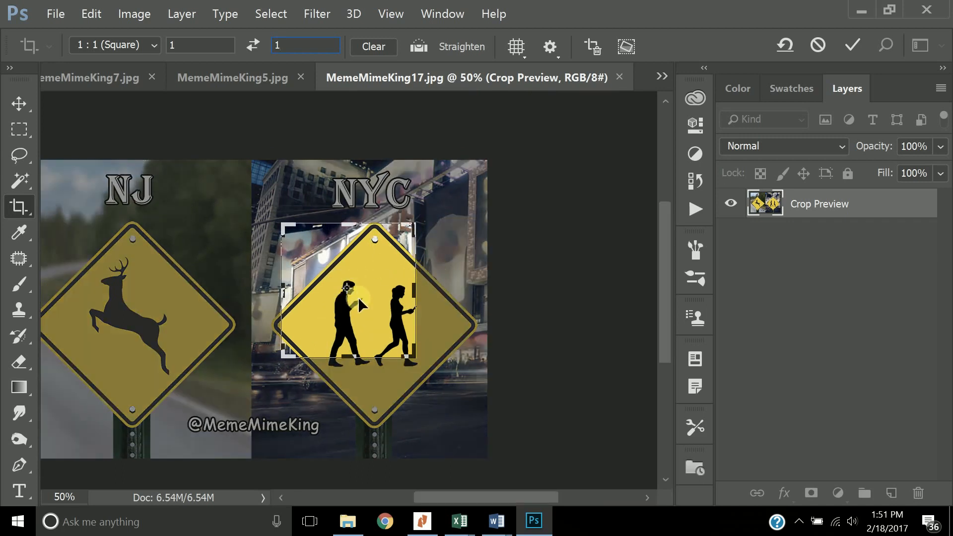
mouse_move(416, 231)
left_mouse_down()
mouse_move(385, 255)
mouse_move(371, 294)
mouse_move(474, 204)
mouse_move(421, 267)
mouse_move(419, 240)
mouse_move(323, 315)
mouse_move(385, 282)
mouse_move(454, 193)
mouse_move(431, 238)
left_mouse_up()
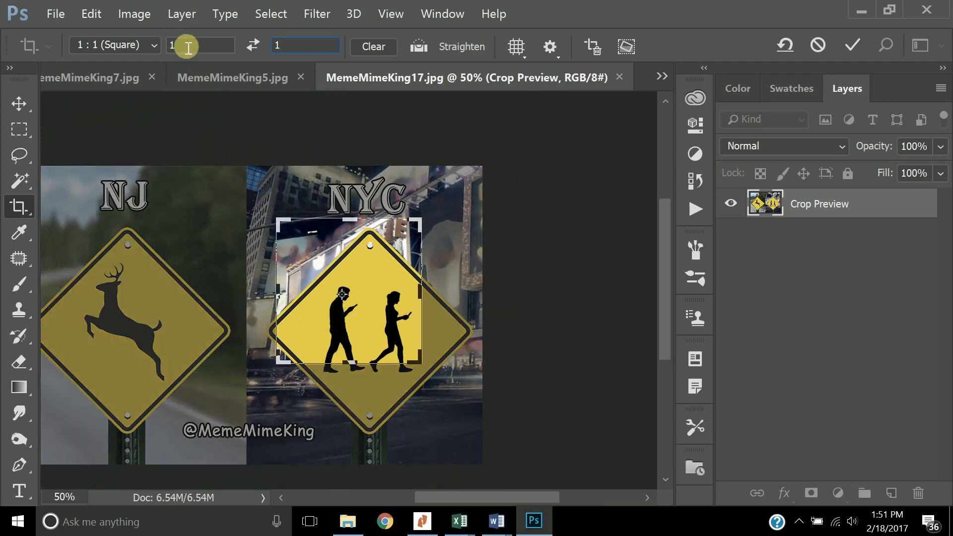
Step: Return the crop proportions to 4:2 and pull the frame's upper-left corner slightly inside the image edge
type("4")
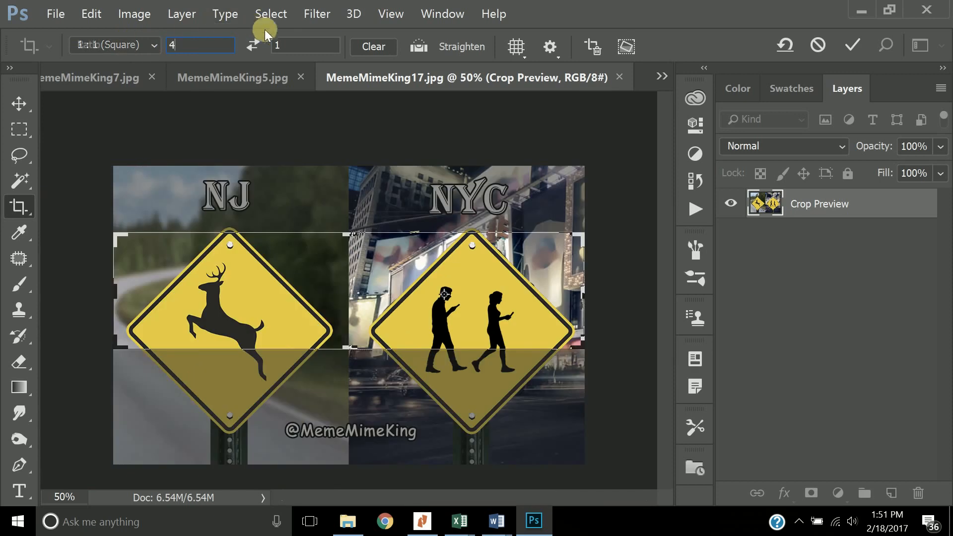
left_click(295, 50)
type("2")
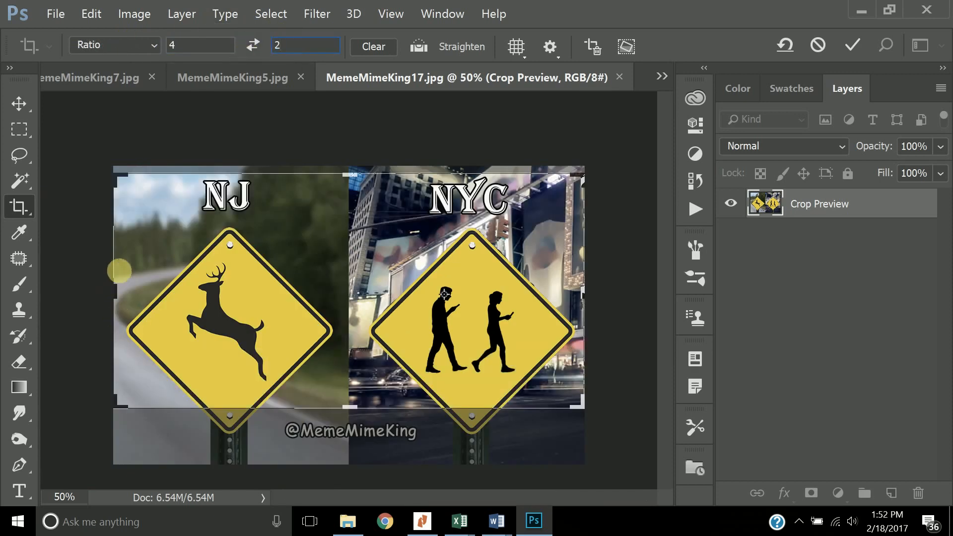
left_click_drag(121, 182, 116, 163)
key("x")
key("x")
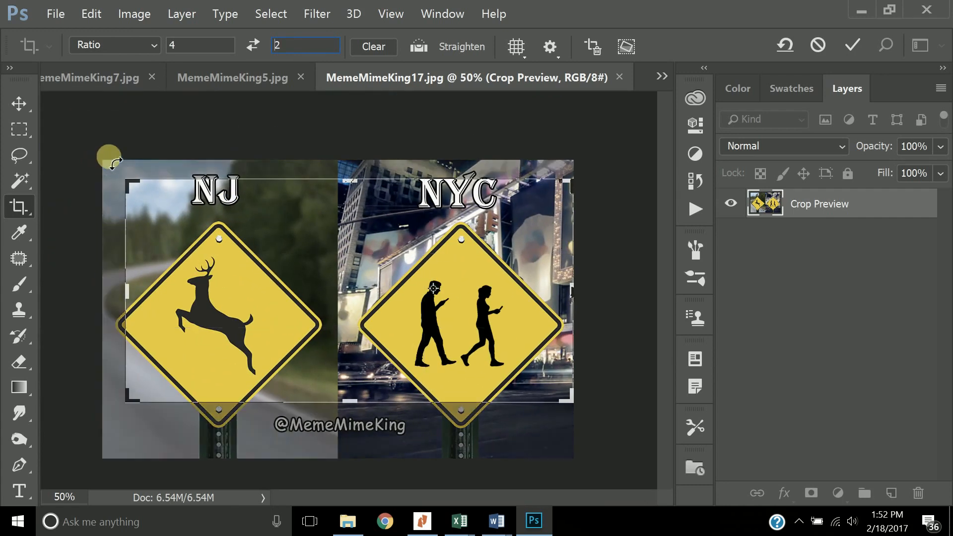
Step: Try the W x H x Resolution crop option
left_click(157, 43)
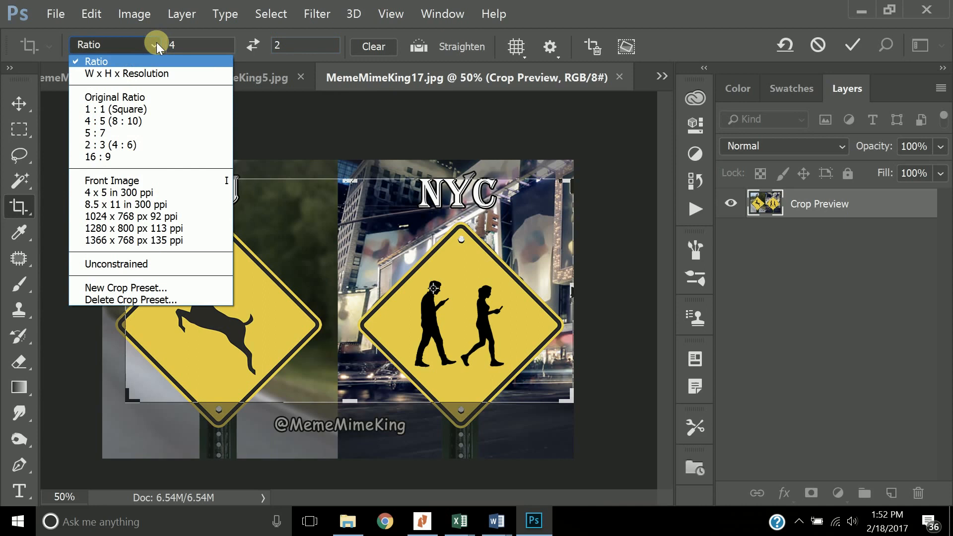
left_click(149, 74)
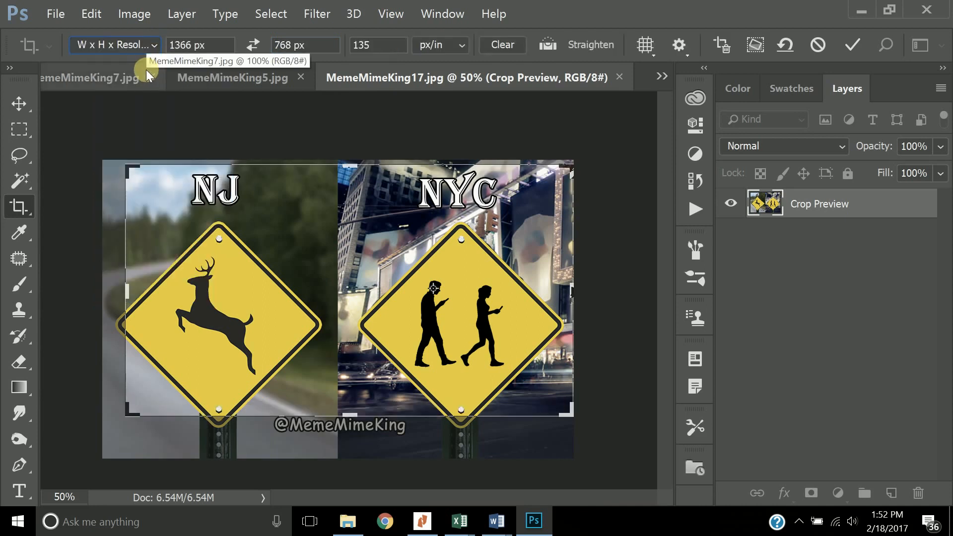
Step: Constrain the crop to Original Ratio and extend its lower-left corner to cover the whole image
left_click(154, 45)
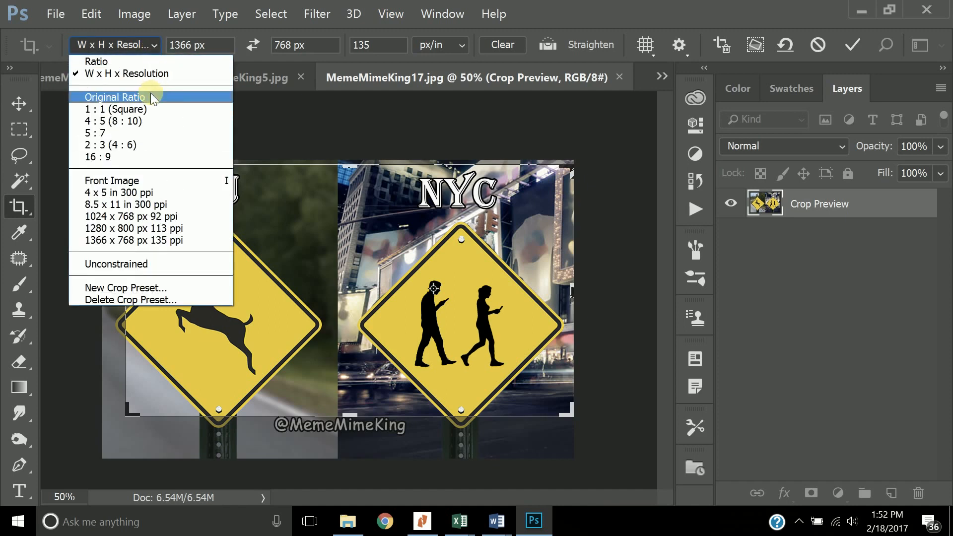
left_click(151, 97)
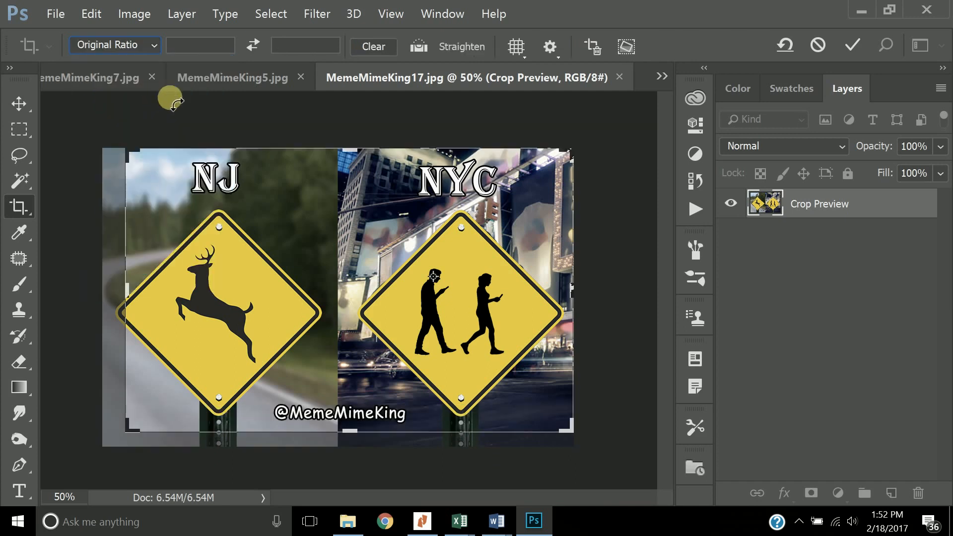
left_click_drag(136, 424, 126, 440)
Step: Apply the 8.5 x 11 in 300 ppi crop preset and shrink the frame slightly from its upper-left corner
left_click(149, 46)
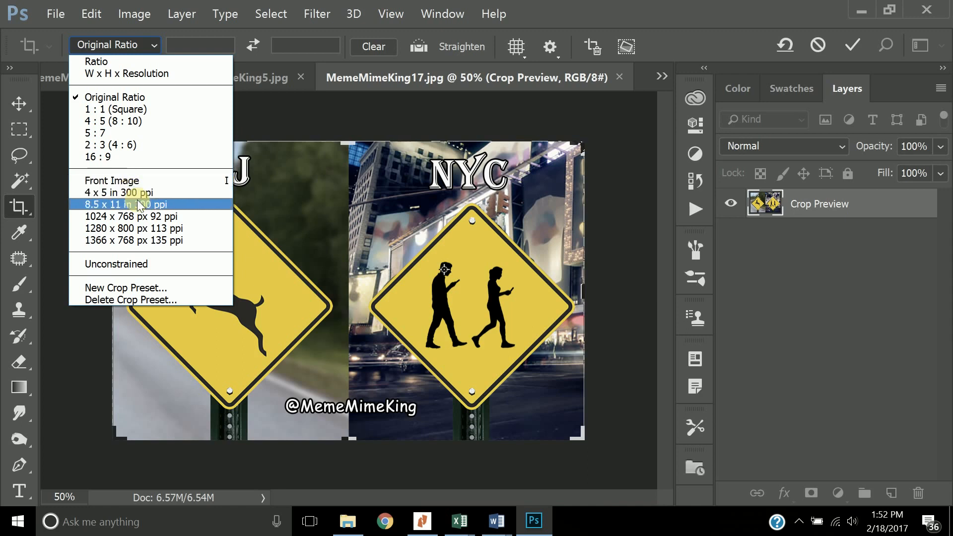
left_click(104, 206)
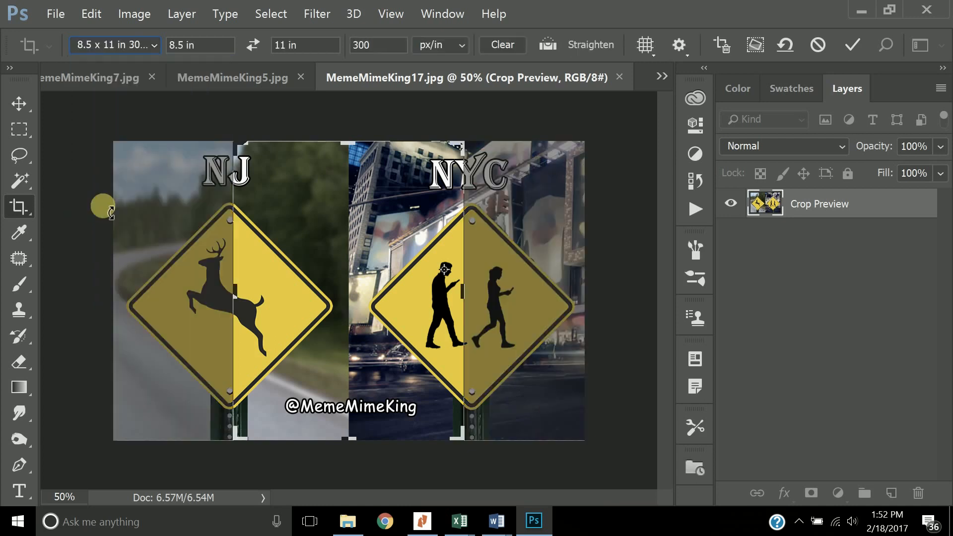
mouse_move(235, 150)
left_mouse_down()
mouse_move(289, 221)
mouse_move(293, 252)
mouse_move(210, 164)
mouse_move(236, 149)
mouse_move(247, 159)
left_mouse_up()
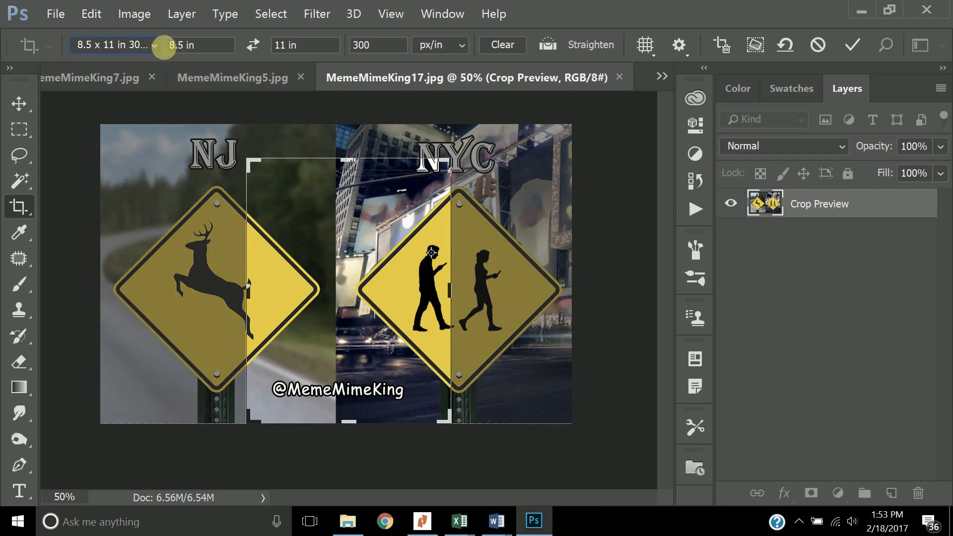
Step: Make the crop Unconstrained and widen the frame leftward to take in most of the deer sign
left_click(156, 44)
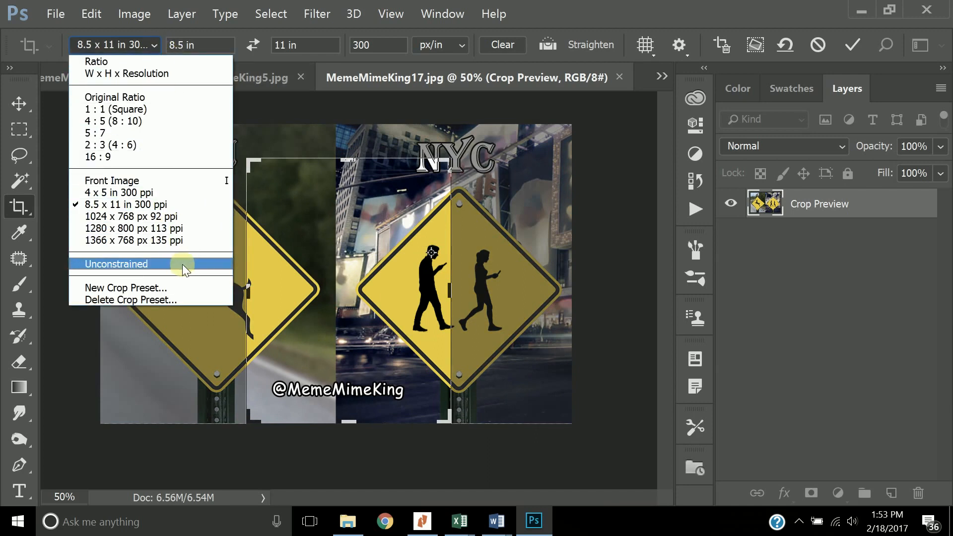
left_click(182, 264)
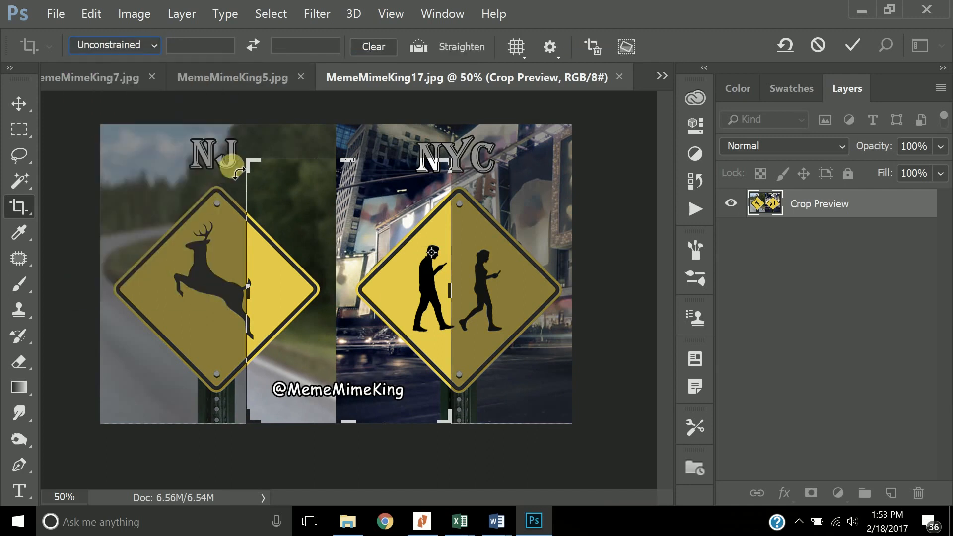
left_click_drag(251, 163, 192, 167)
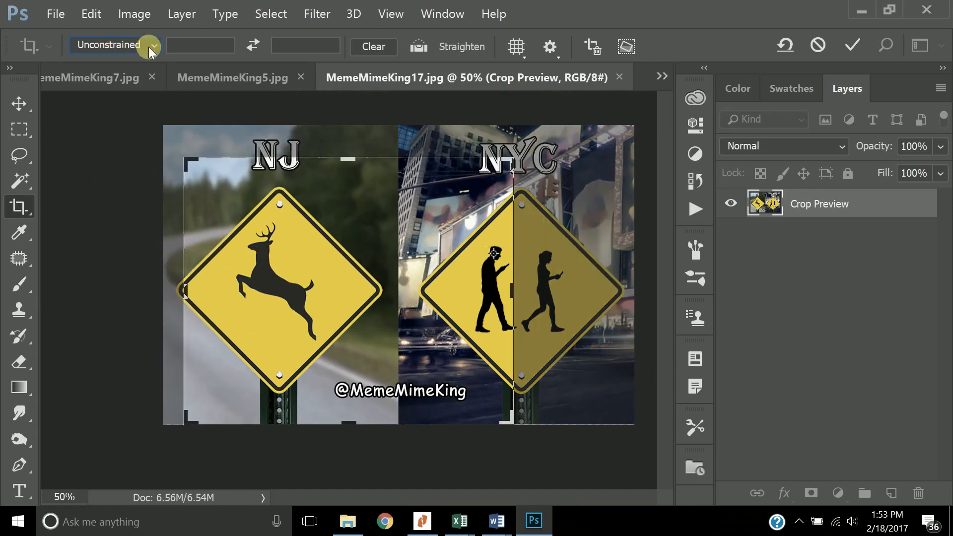
Step: Examine the New Crop Preset dialog and the list of crop presets without saving a preset
left_click(150, 45)
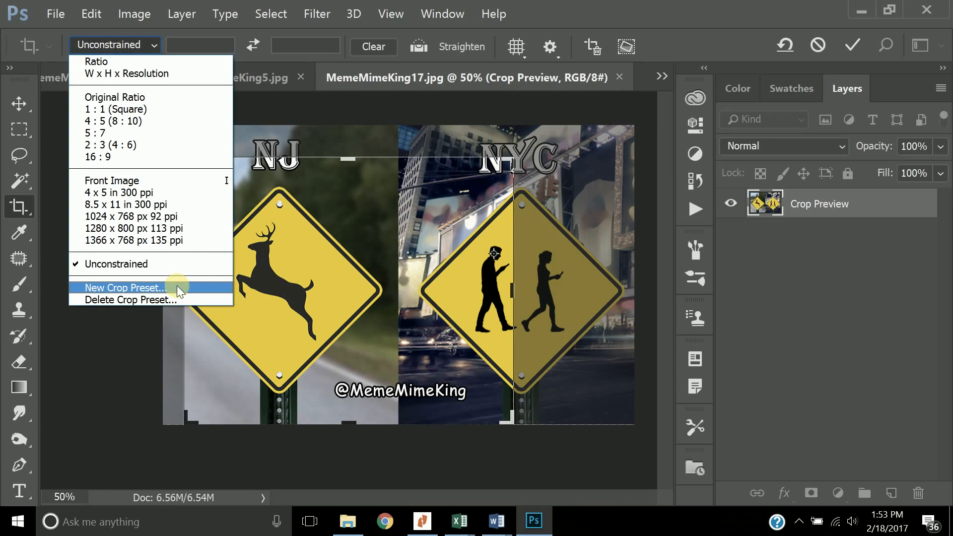
left_click(176, 287)
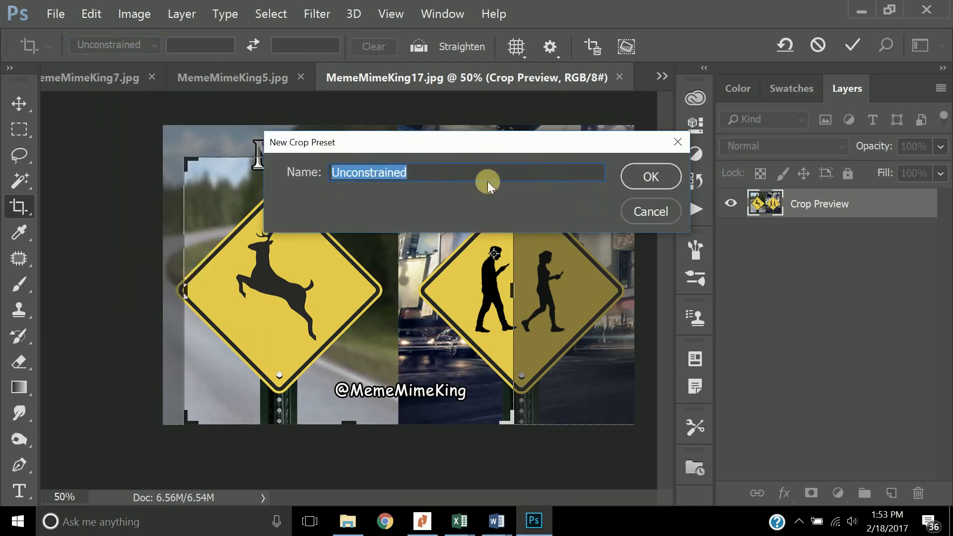
left_click(677, 143)
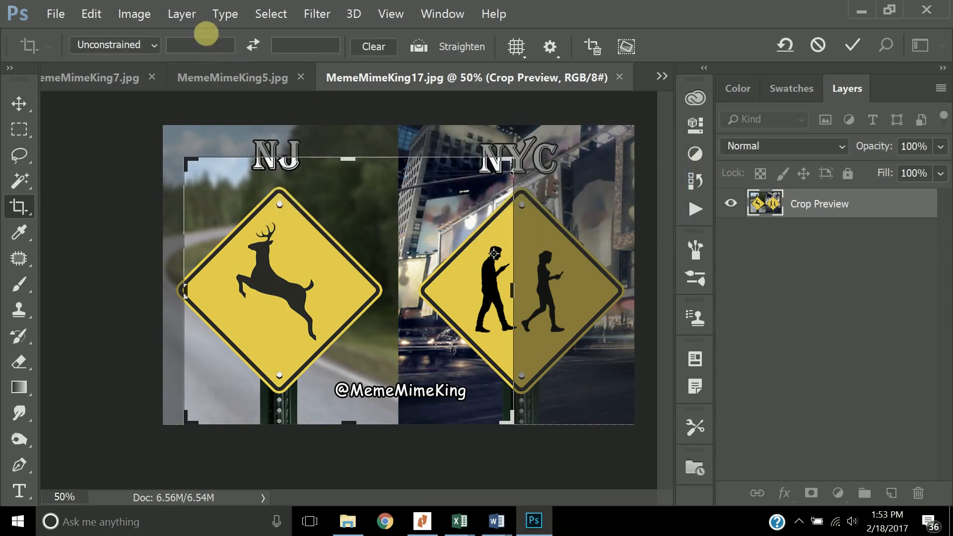
left_click(154, 46)
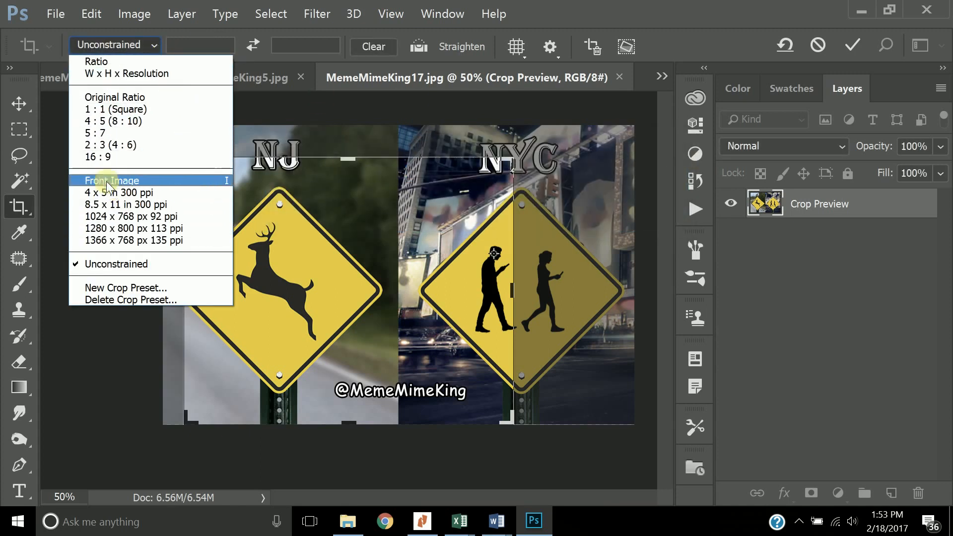
left_click(63, 131)
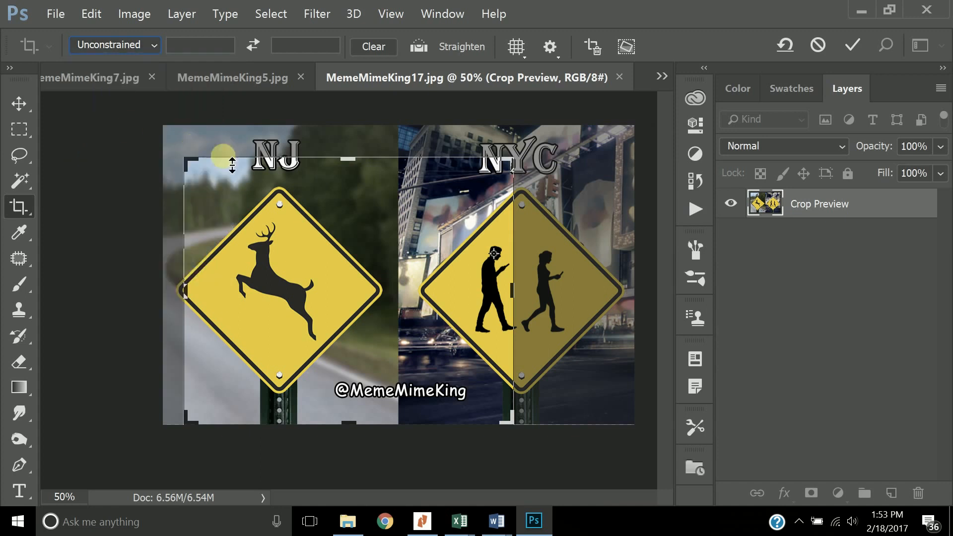
Step: Turn on Snap and test resizing the unconstrained crop frame from its upper-left corner
left_click(390, 12)
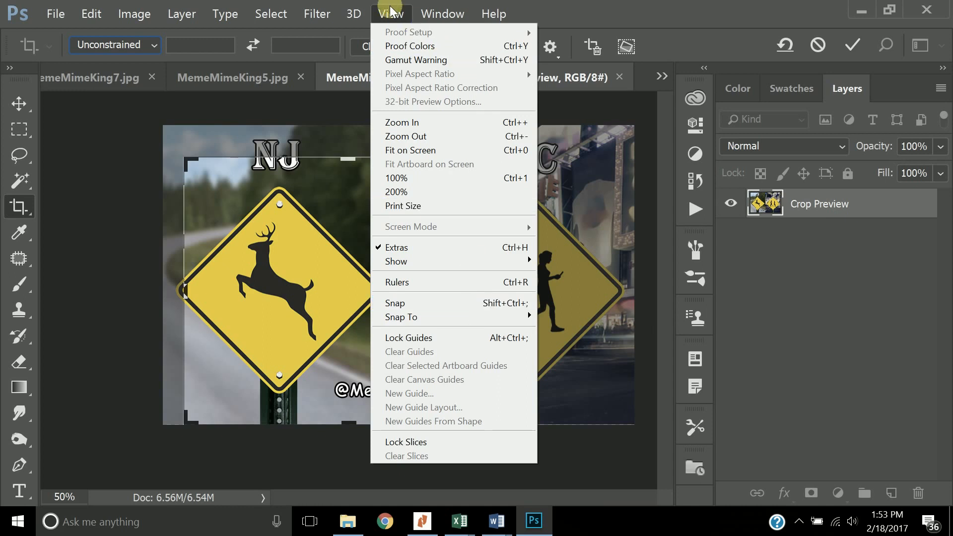
left_click(442, 303)
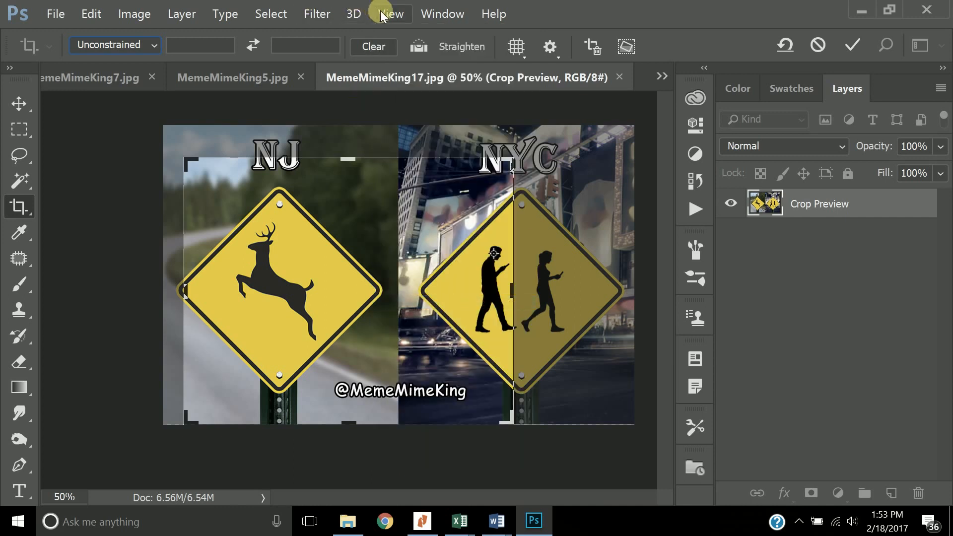
left_click(392, 14)
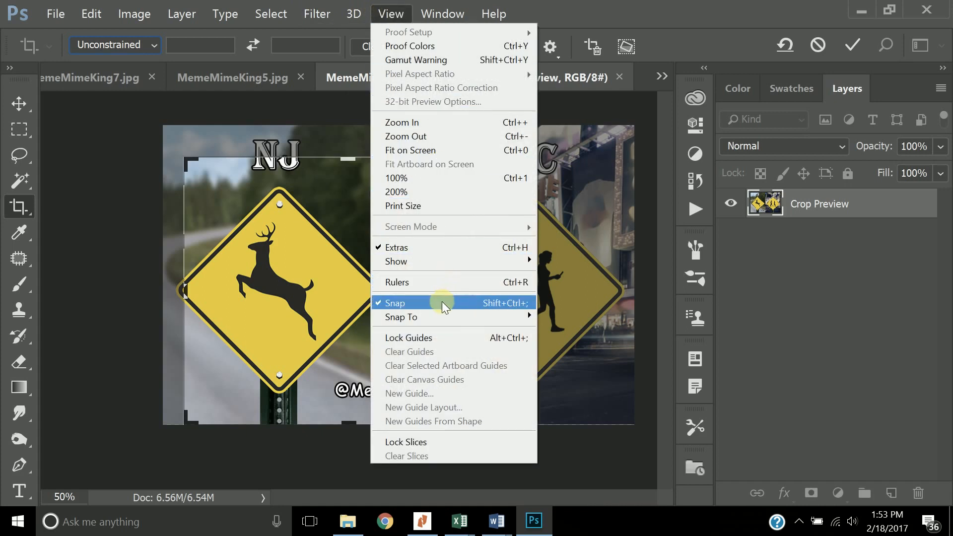
left_click(297, 106)
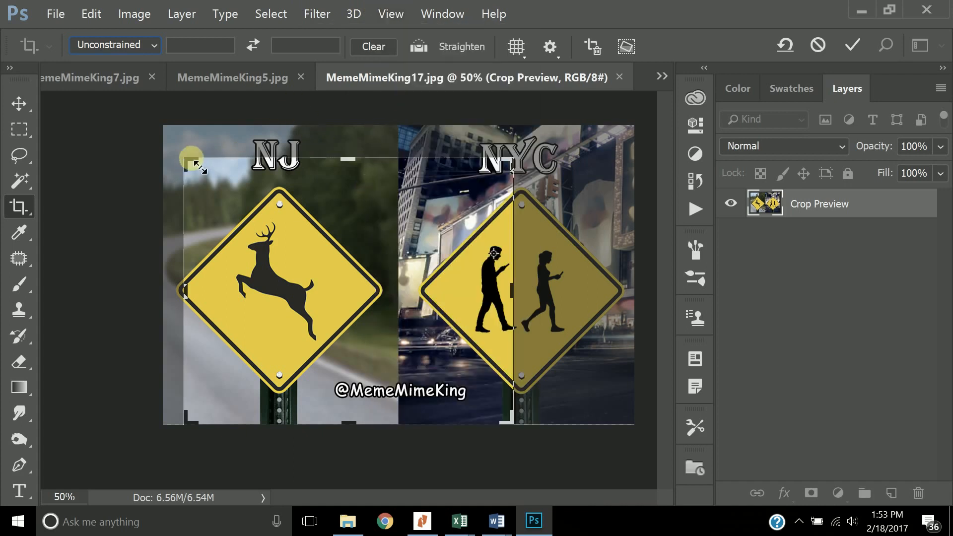
mouse_move(196, 170)
left_mouse_down()
mouse_move(185, 155)
mouse_move(194, 169)
left_mouse_up()
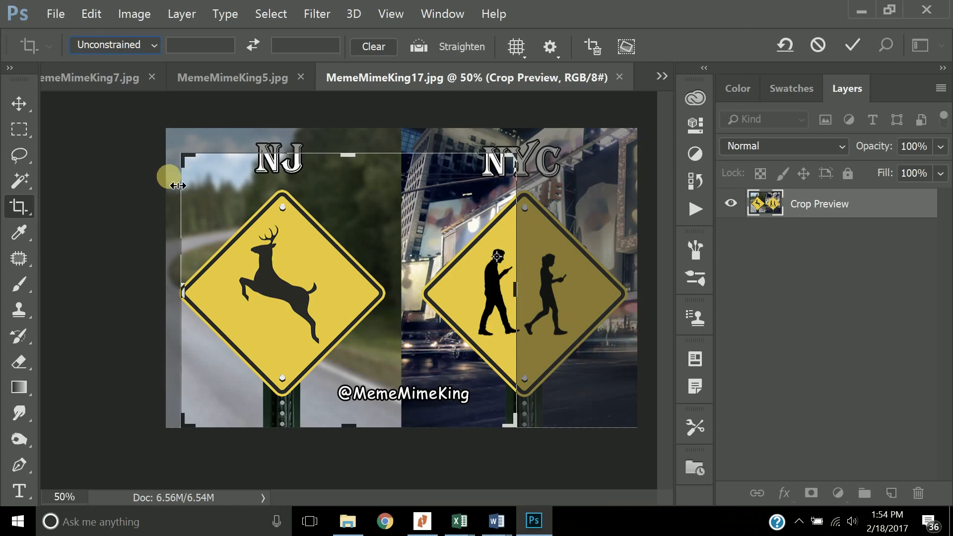
mouse_move(194, 166)
left_mouse_down()
mouse_move(178, 153)
mouse_move(195, 158)
left_mouse_up()
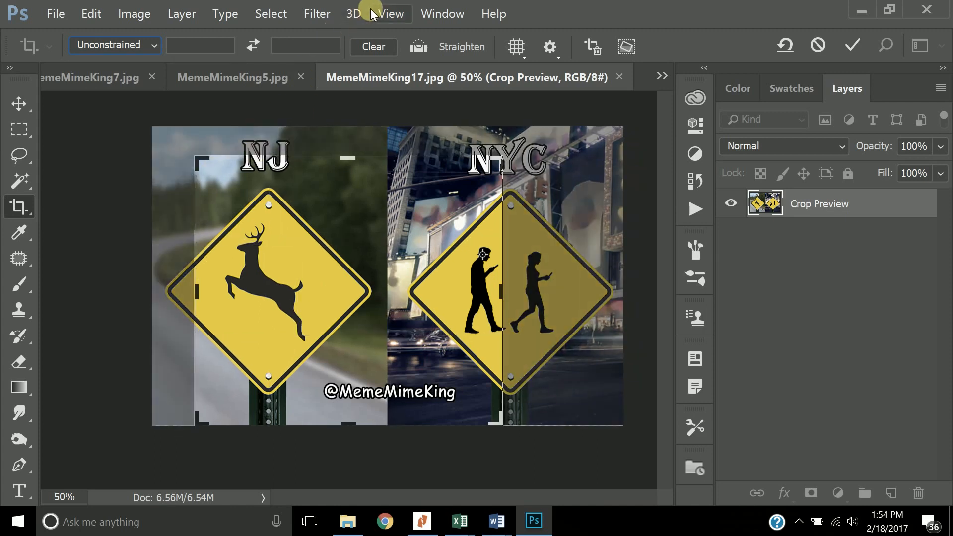
Step: Turn off Snap and pull the crop frame's upper-left corner further inward over the deer sign
left_click(387, 13)
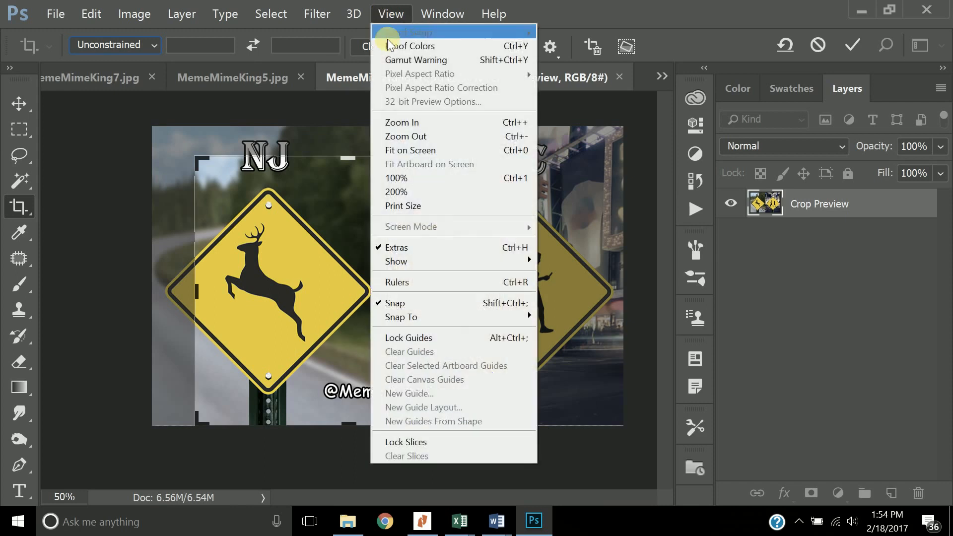
left_click(388, 302)
left_click_drag(203, 161, 228, 167)
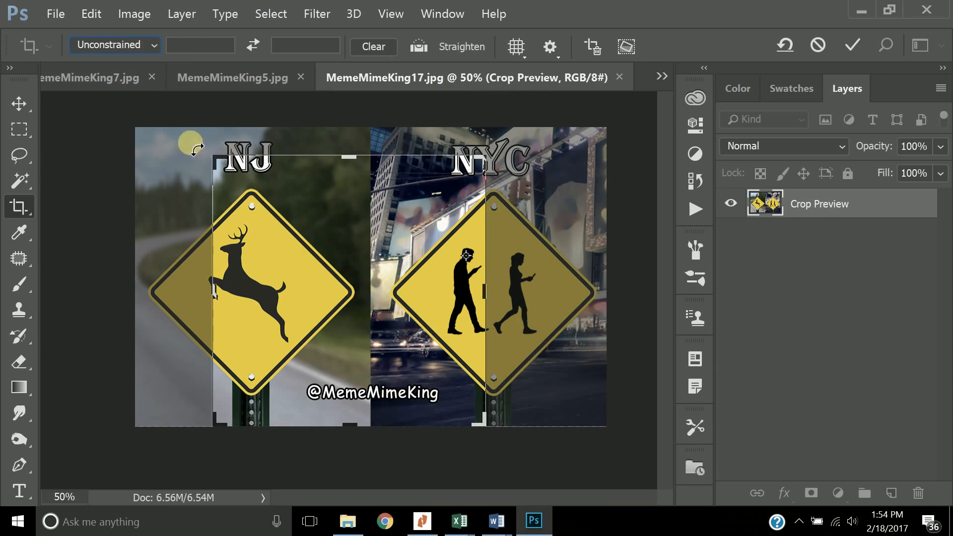
Step: Crop the image rotated steeply counterclockwise and nudged slightly up and leftward within the frame
left_click_drag(213, 147, 217, 260)
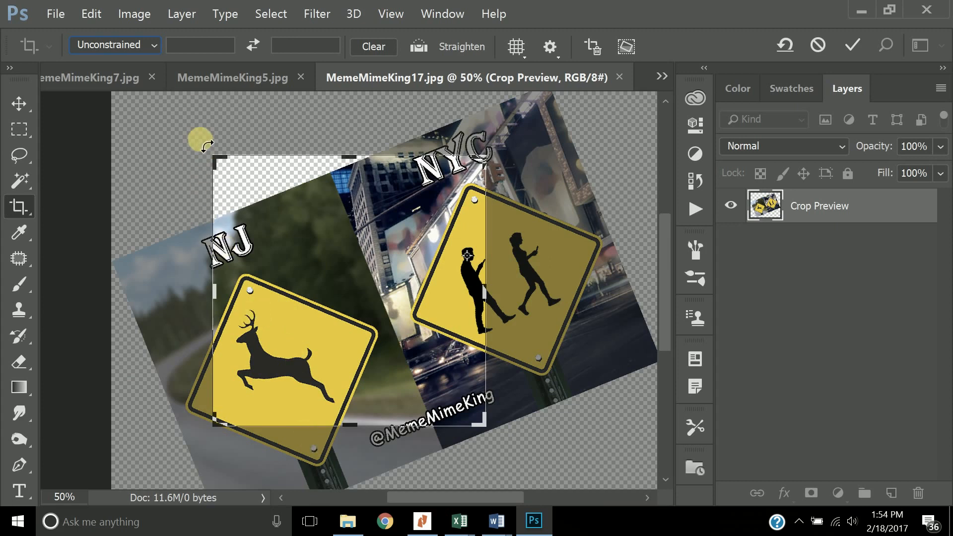
left_click_drag(198, 149, 196, 174)
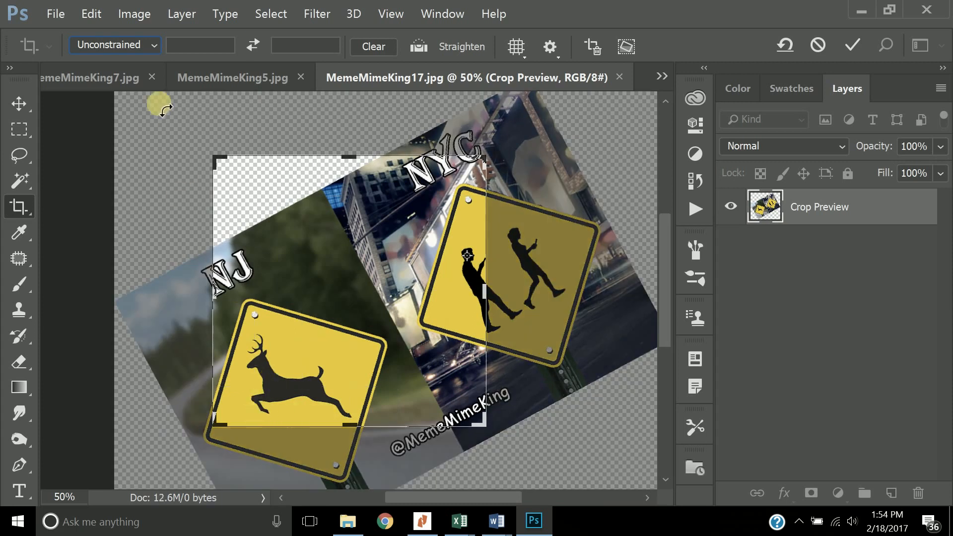
left_click_drag(200, 141, 199, 159)
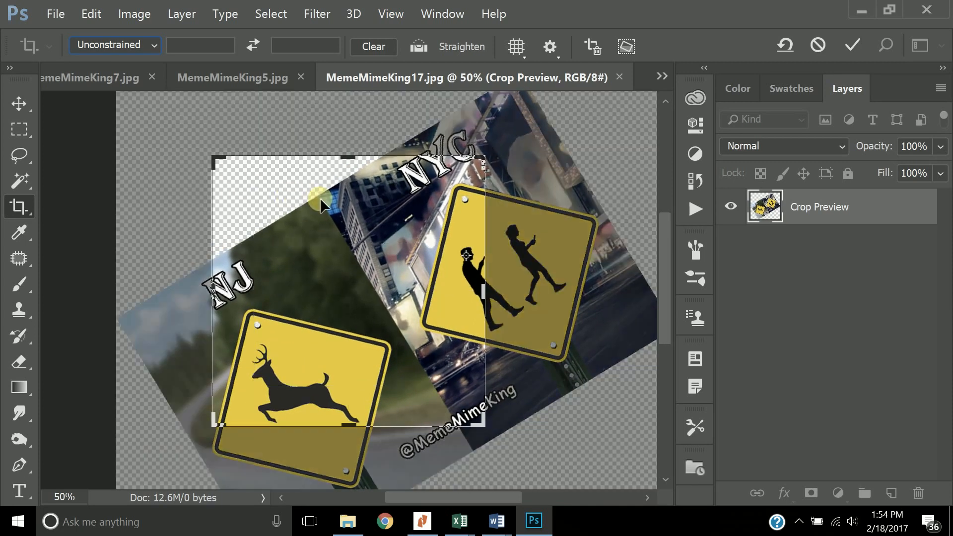
mouse_move(319, 198)
left_mouse_down()
mouse_move(318, 214)
mouse_move(310, 184)
left_mouse_up()
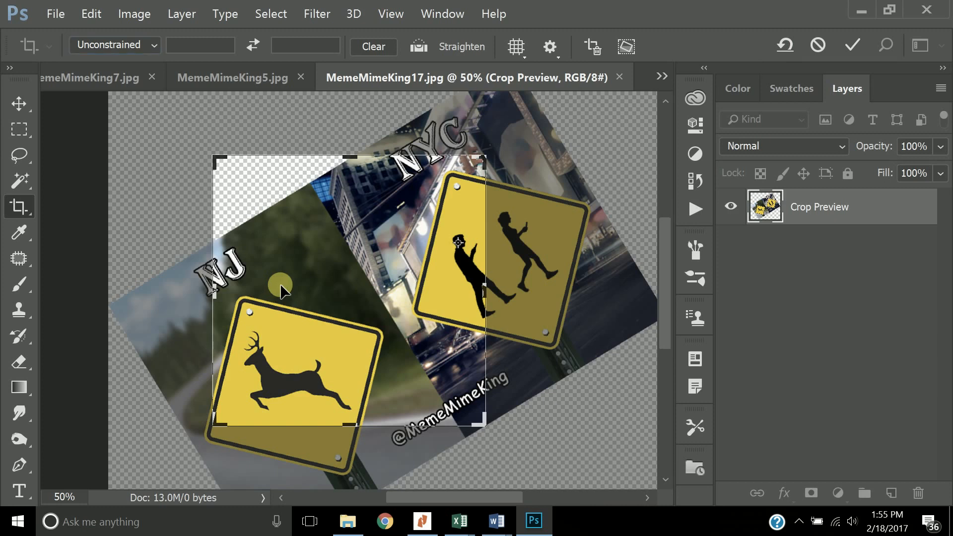
left_click(851, 44)
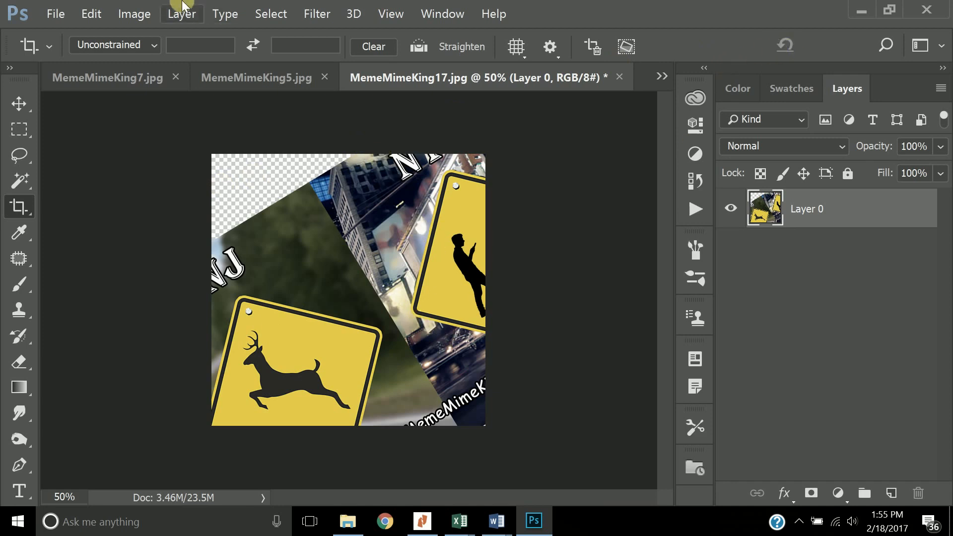
Step: Undo the rotated crop to restore the full road sign image
left_click(92, 14)
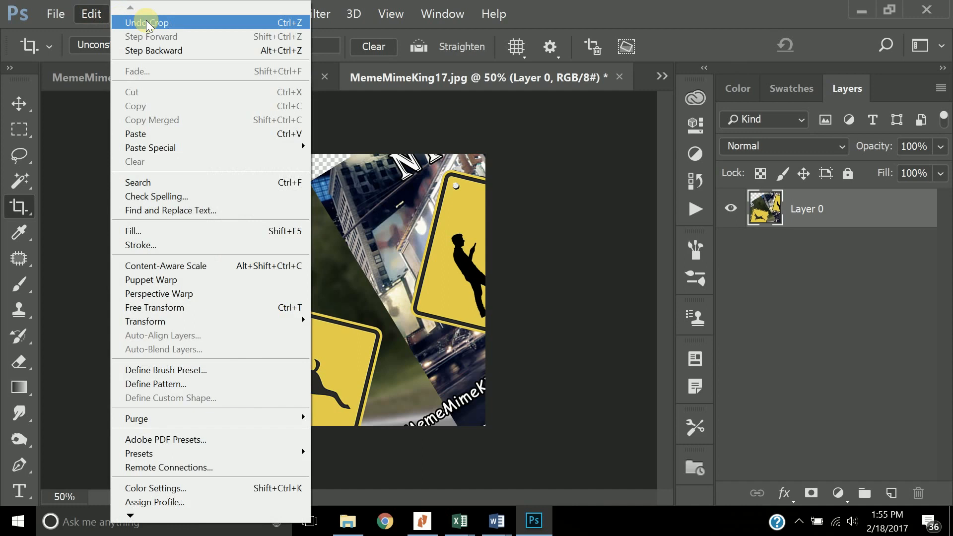
left_click(145, 23)
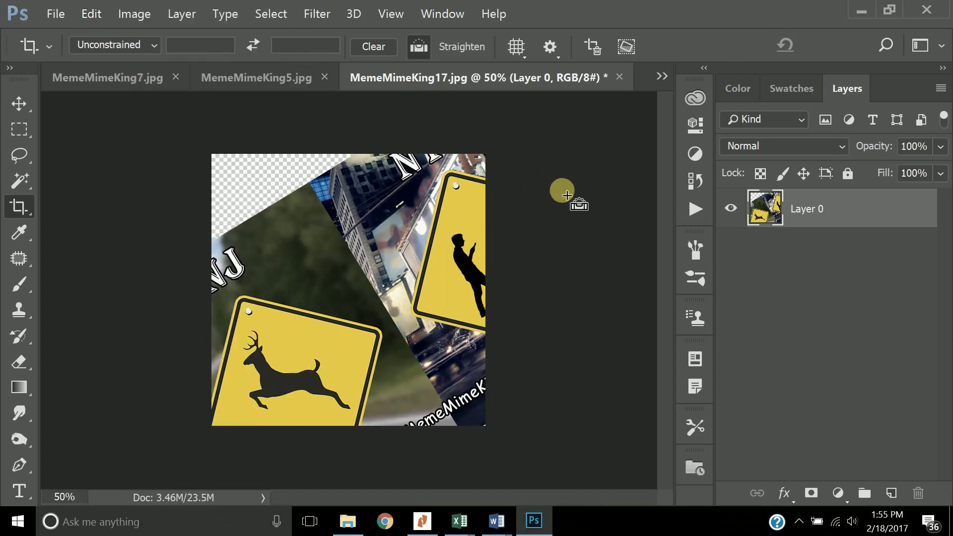
key("ctrl+alt+z")
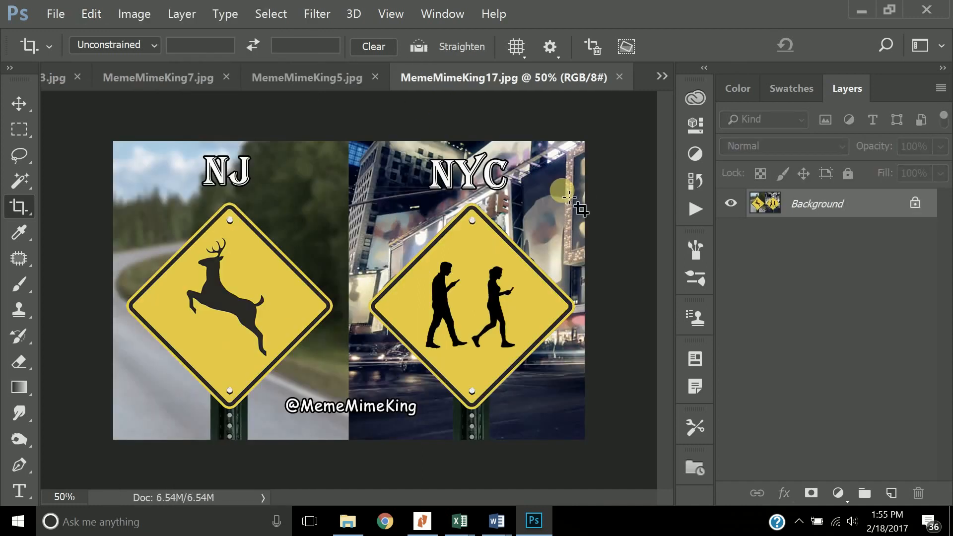
Step: Look at the document properties and the editing history, and collapse the panel again
left_click(701, 121)
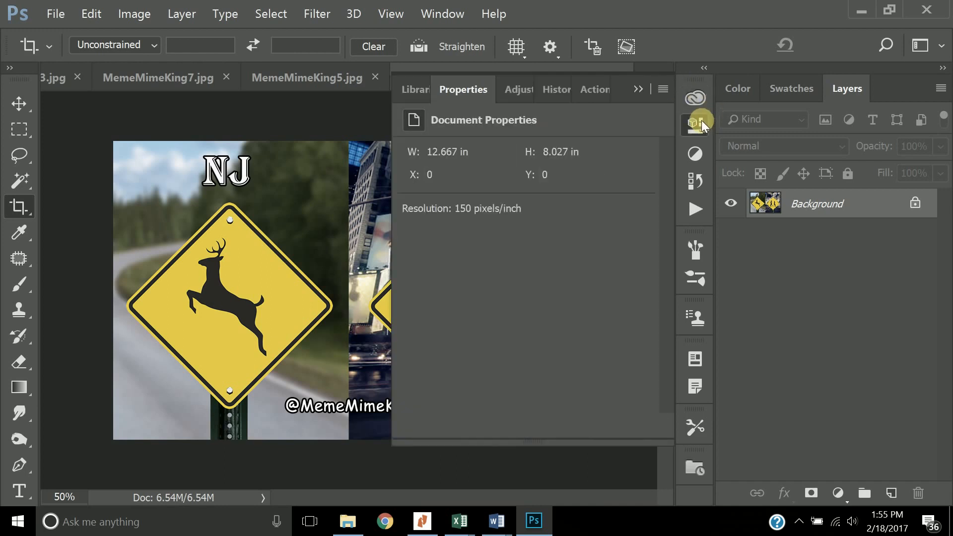
left_click(556, 87)
left_click(637, 90)
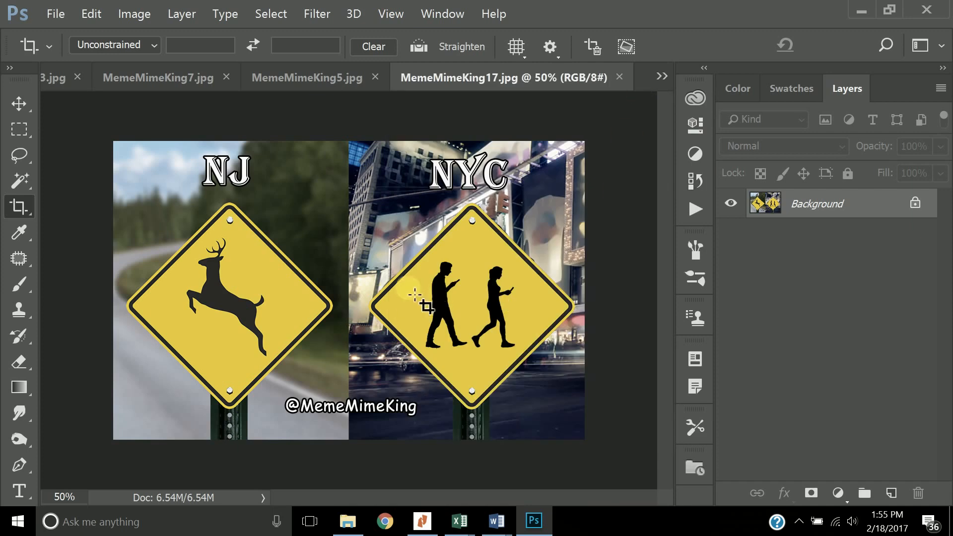
Step: Start from the 1 : 1 (Square) crop preset and change it to a custom ratio of 4 by 2
left_click(153, 44)
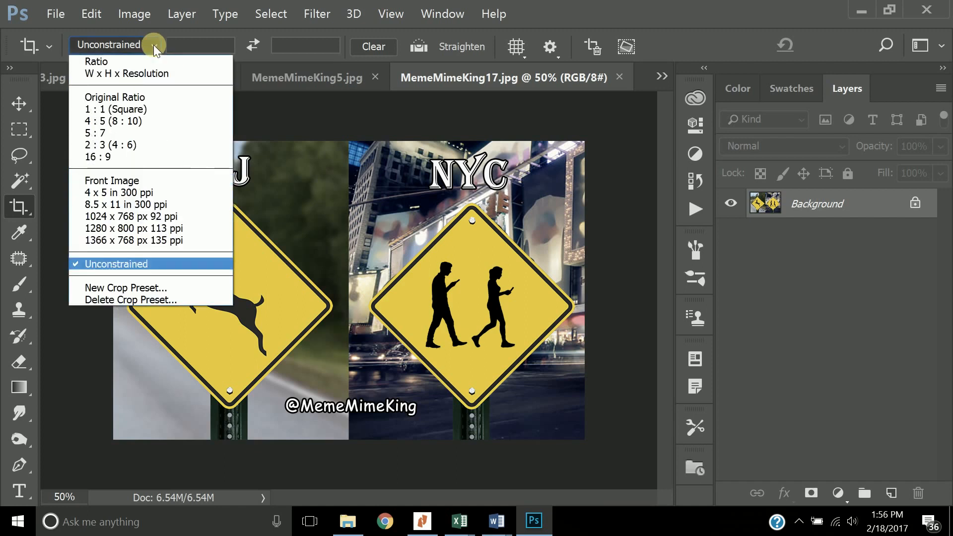
left_click(161, 108)
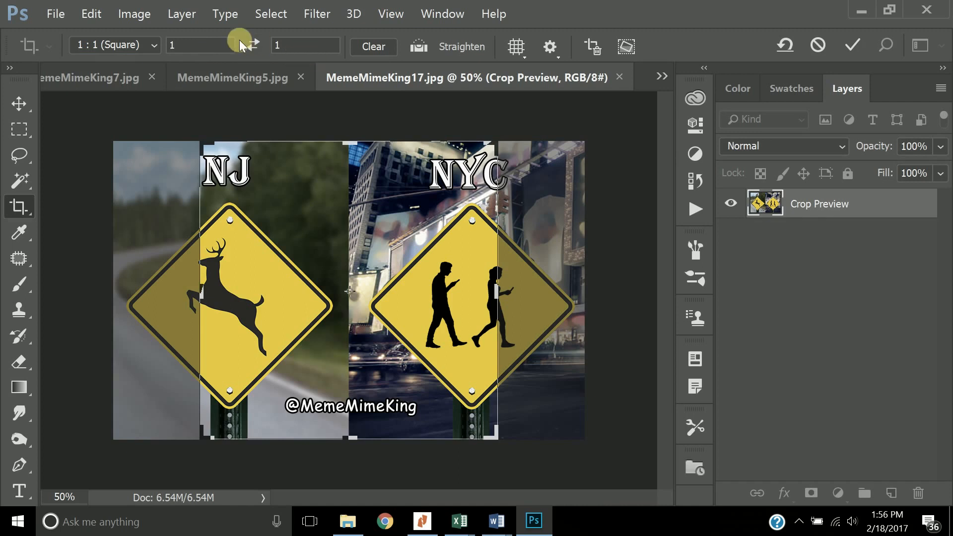
left_click(183, 48)
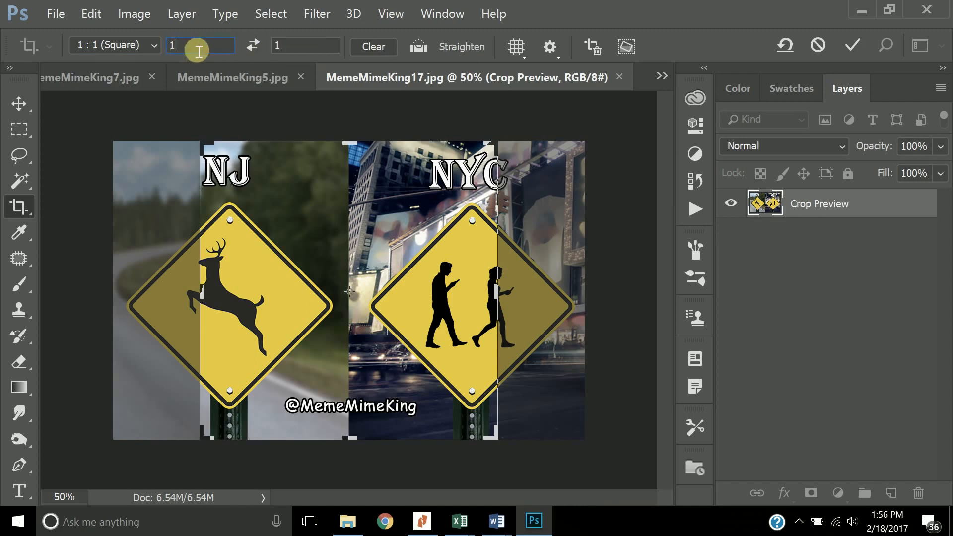
left_click(218, 44)
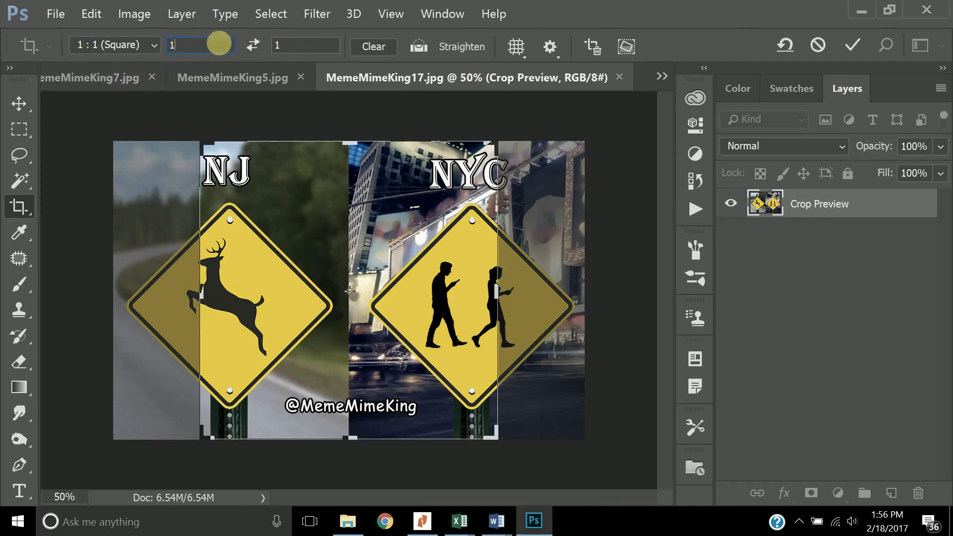
type("4")
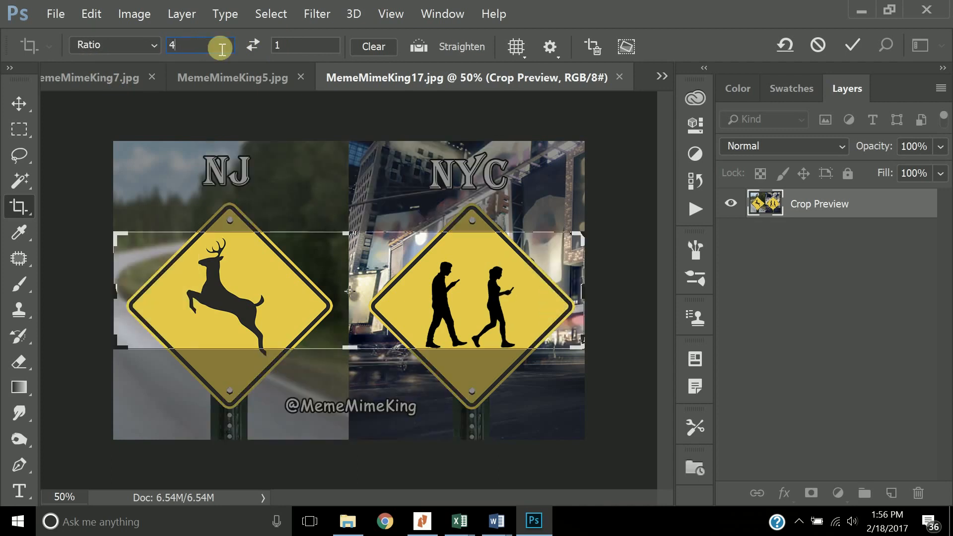
double_click(304, 47)
type("2")
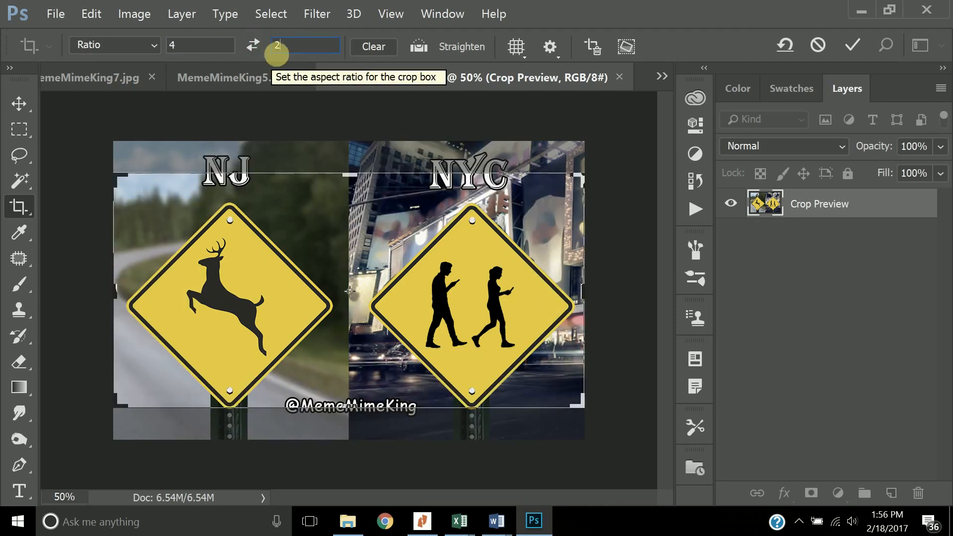
Step: Swap the crop ratio's width and height back and forth, ending with a vertical 2 by 4 frame
left_click(254, 44)
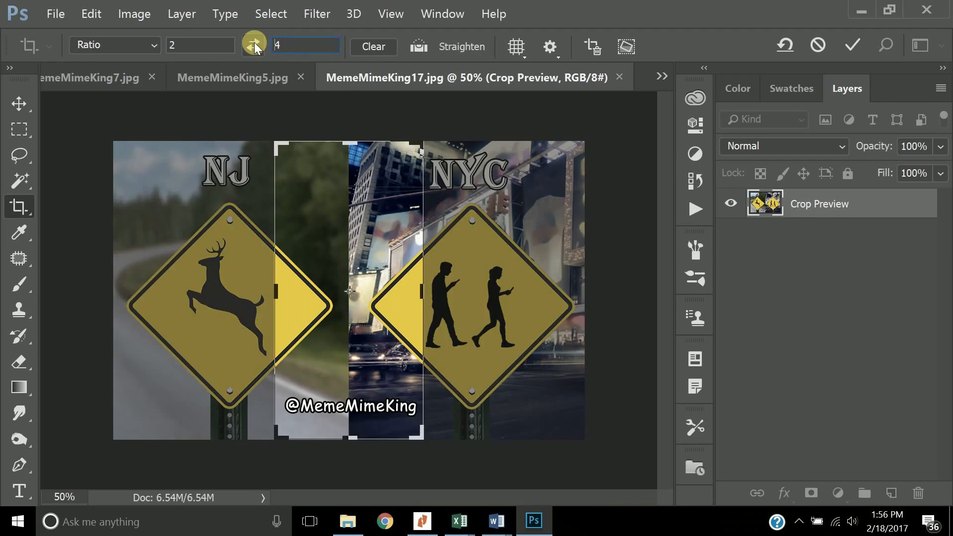
left_click(251, 46)
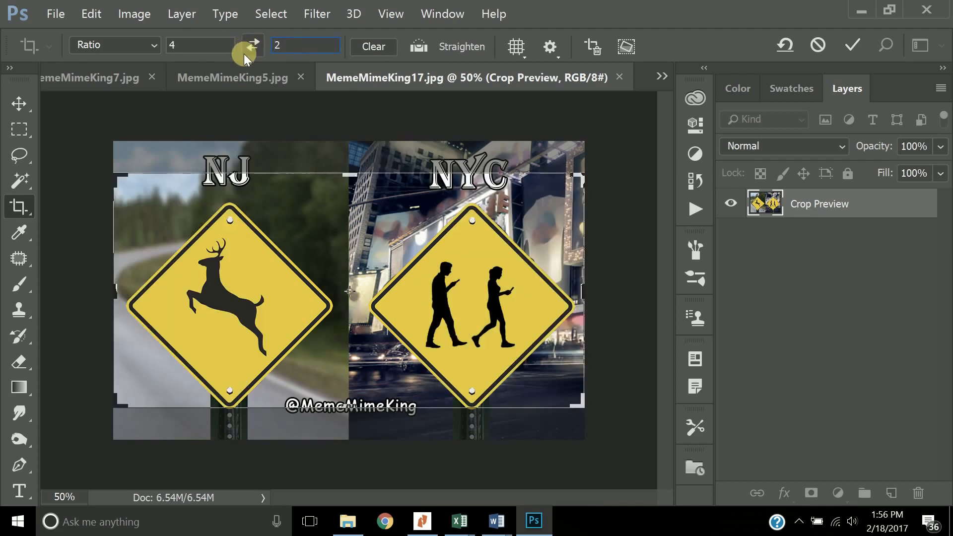
left_click(252, 49)
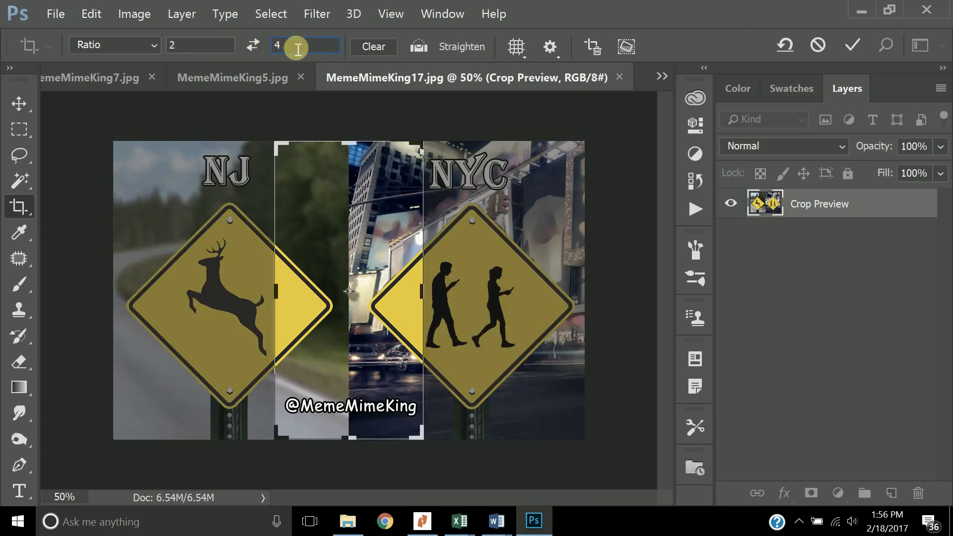
Step: Clear the crop ratio values and enter a new ratio of 1 by 1
left_click(373, 48)
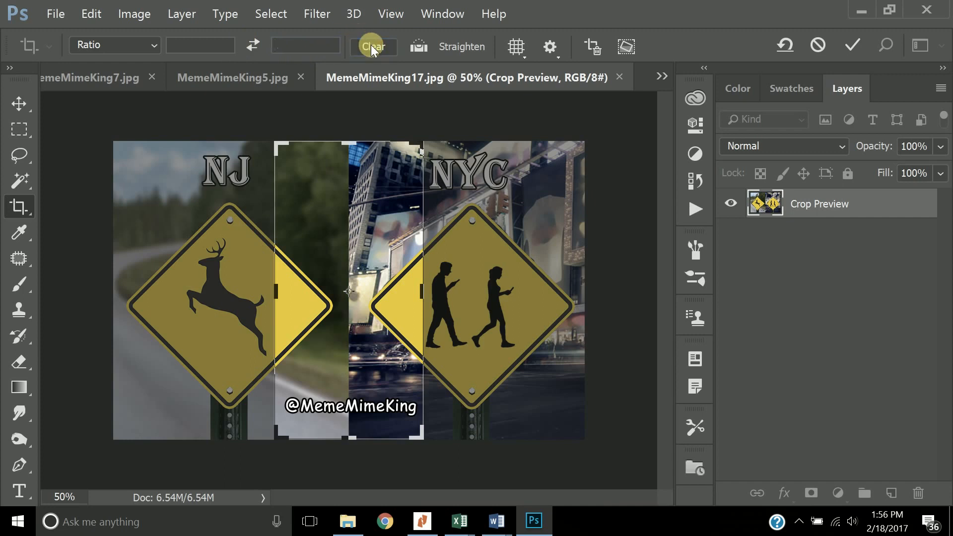
left_click(219, 46)
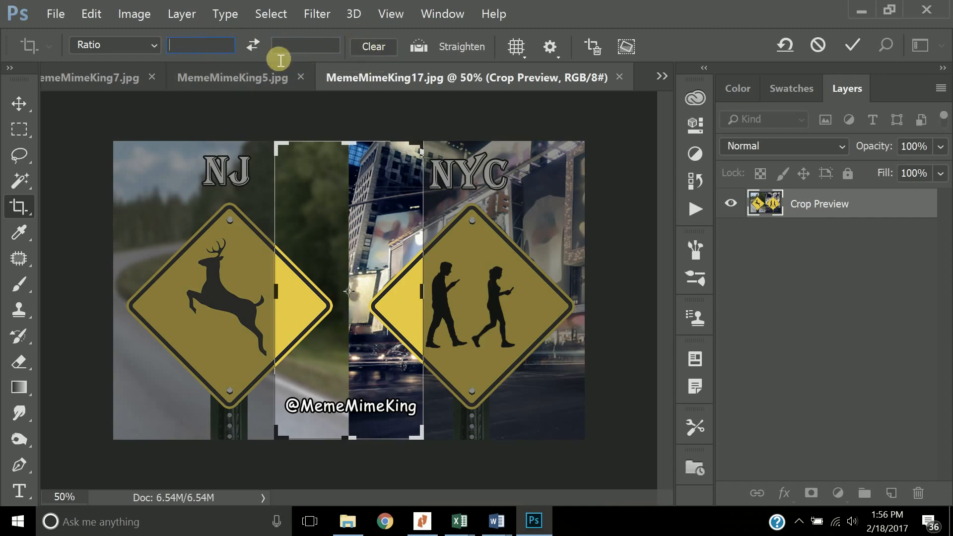
type("4")
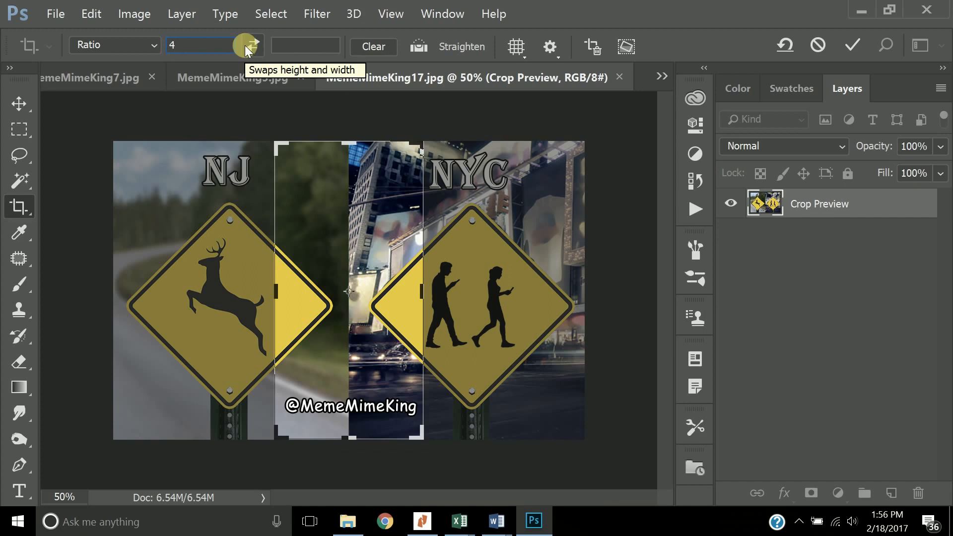
left_click(307, 48)
type("1")
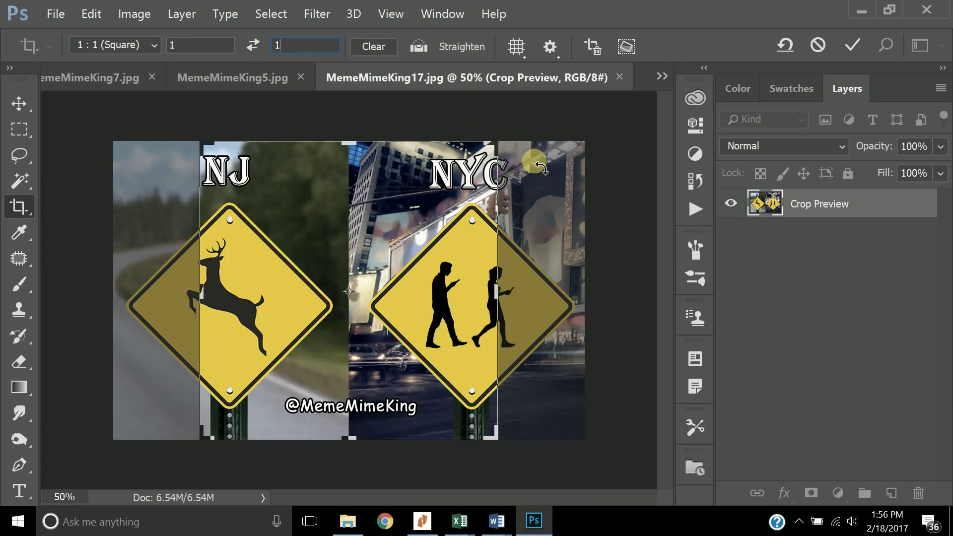
Step: Rotate the road sign image within the square crop frame, commit the crop, and undo it
left_click_drag(517, 142, 393, 157)
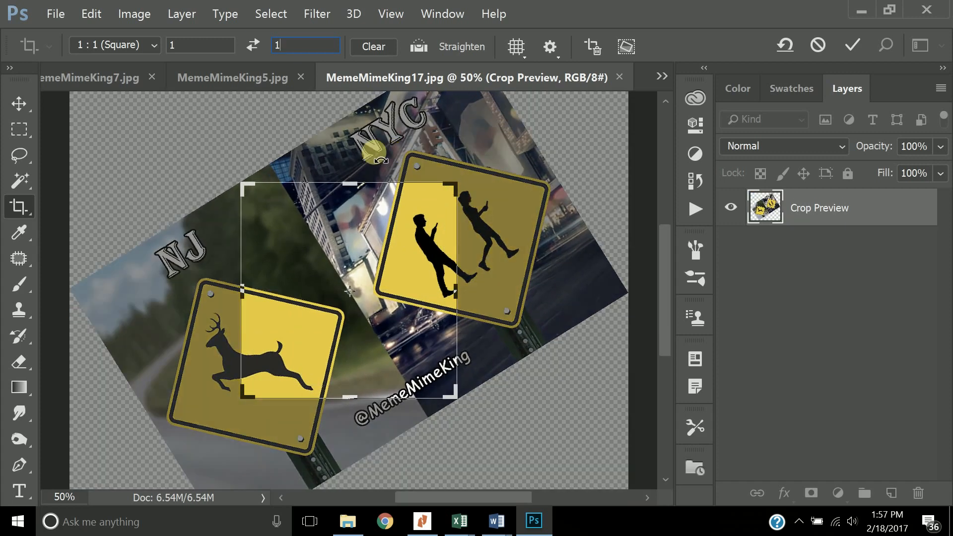
key("Return")
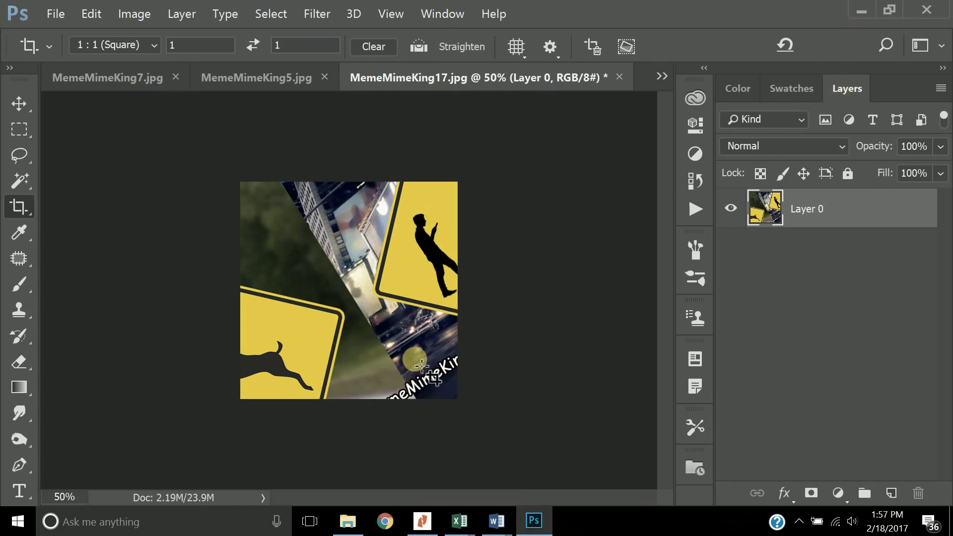
key("ctrl+z")
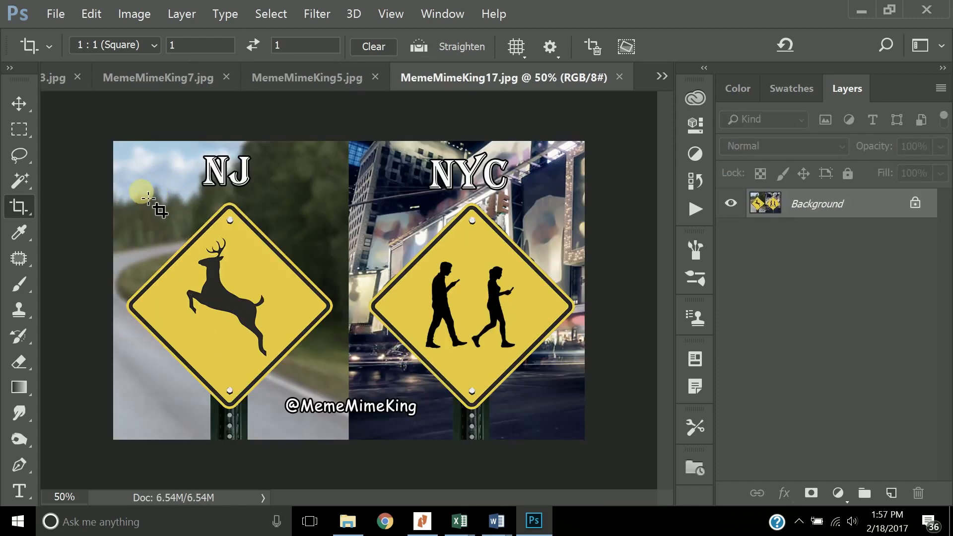
Step: Frame the deer sign with a square crop, rotate the image until the sign stands nearly upright, and commit the crop
left_click_drag(141, 191, 343, 390)
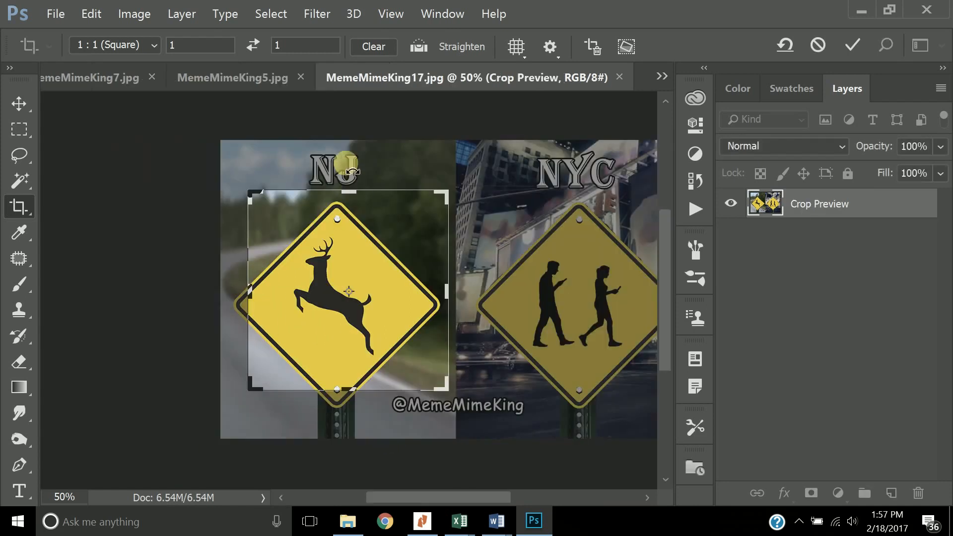
left_click_drag(469, 186, 381, 158)
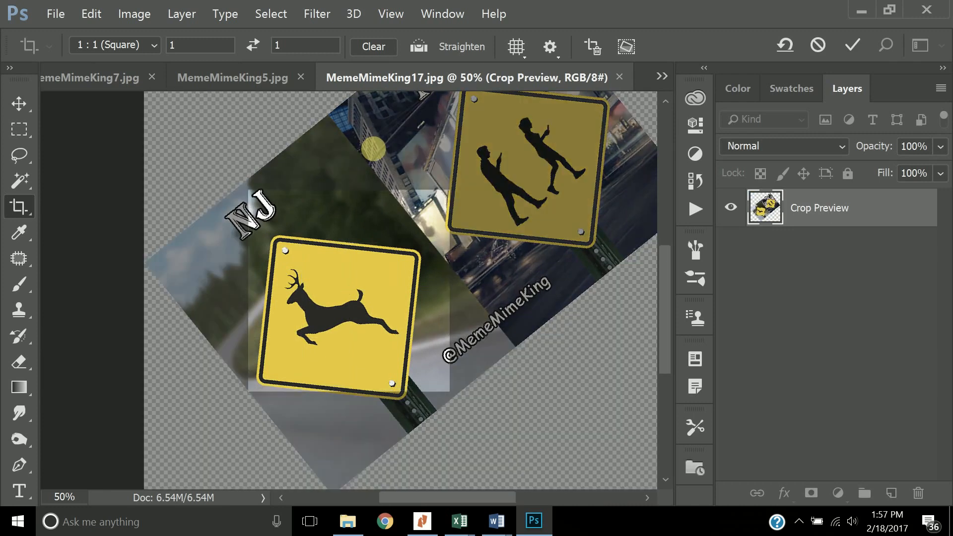
key("Return")
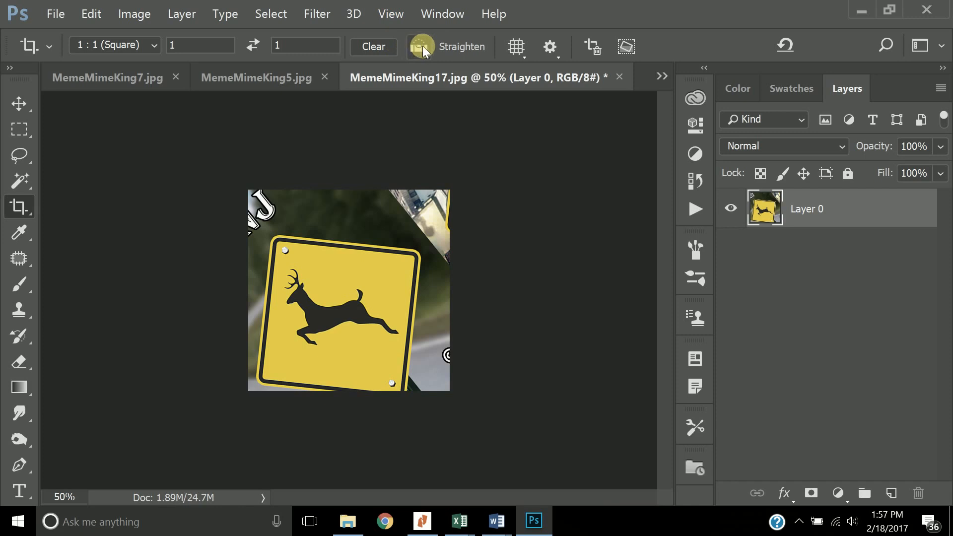
Step: Try to straighten the cropped image along a line of about 7.8° beneath the deer's hooves, and reset the crop
left_click(420, 47)
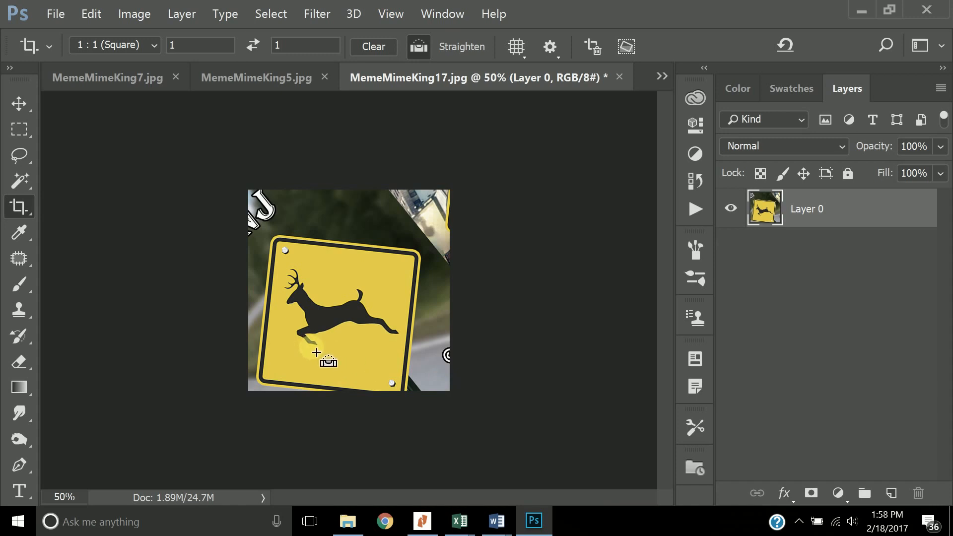
left_click_drag(317, 352, 407, 340)
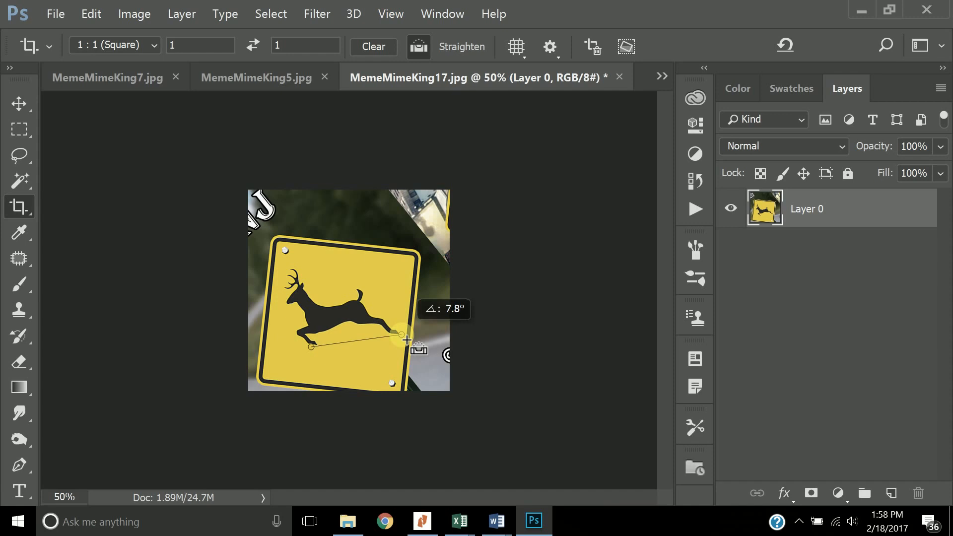
left_click_drag(407, 340, 401, 332)
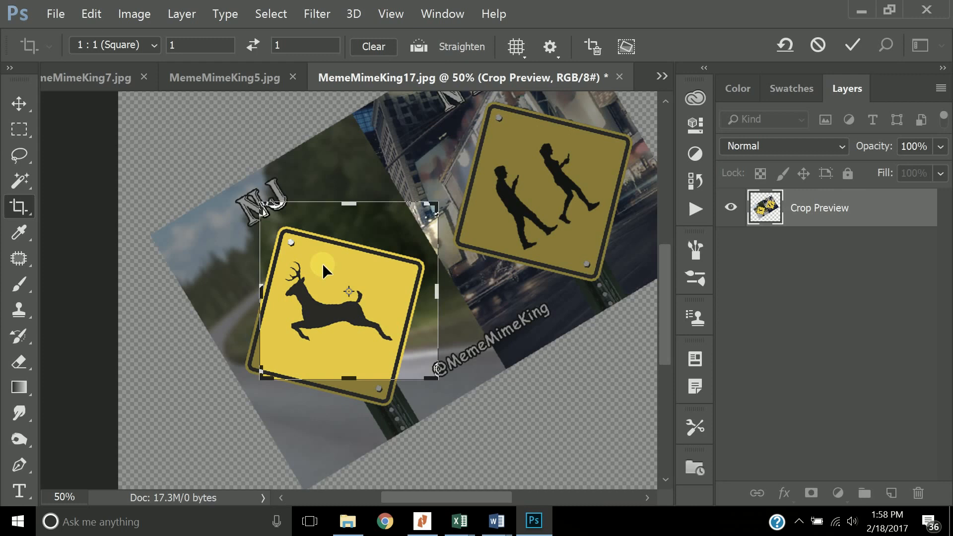
left_click(788, 43)
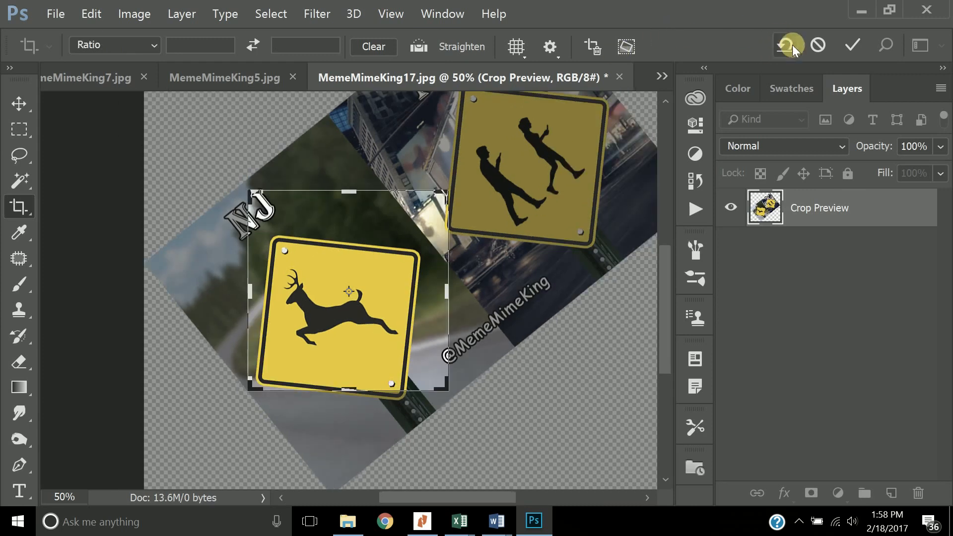
Step: Straighten the image along a line from the deer's front hooves to its rear hooves and commit the result
left_click(419, 46)
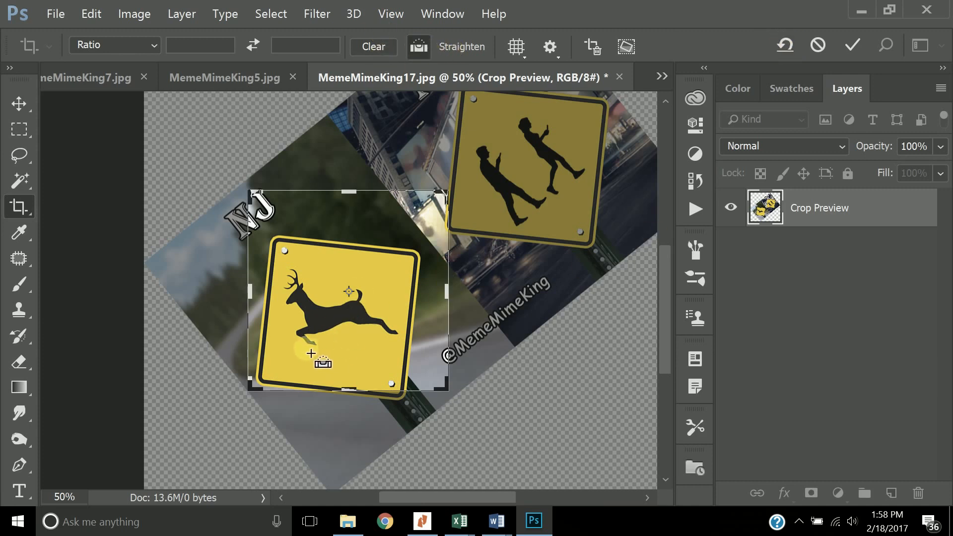
left_click_drag(311, 353, 405, 332)
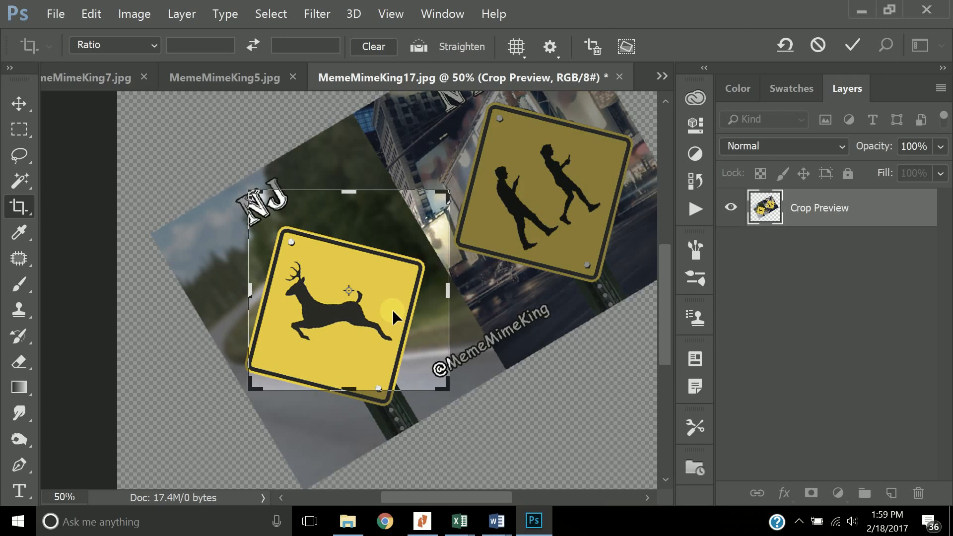
key("Return")
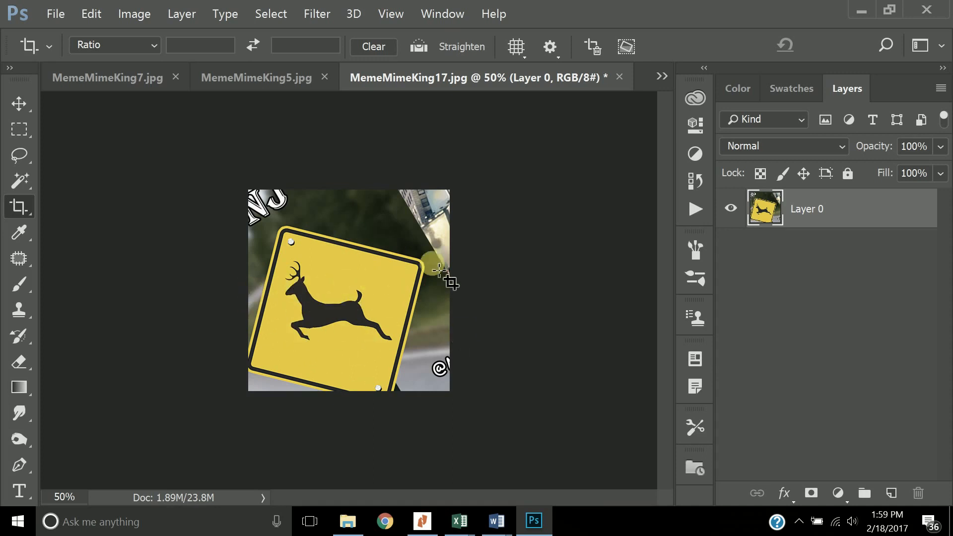
Step: Try straightening the deer sign image once more with a reference line drawn across it
left_click(423, 48)
left_click_drag(250, 292, 449, 279)
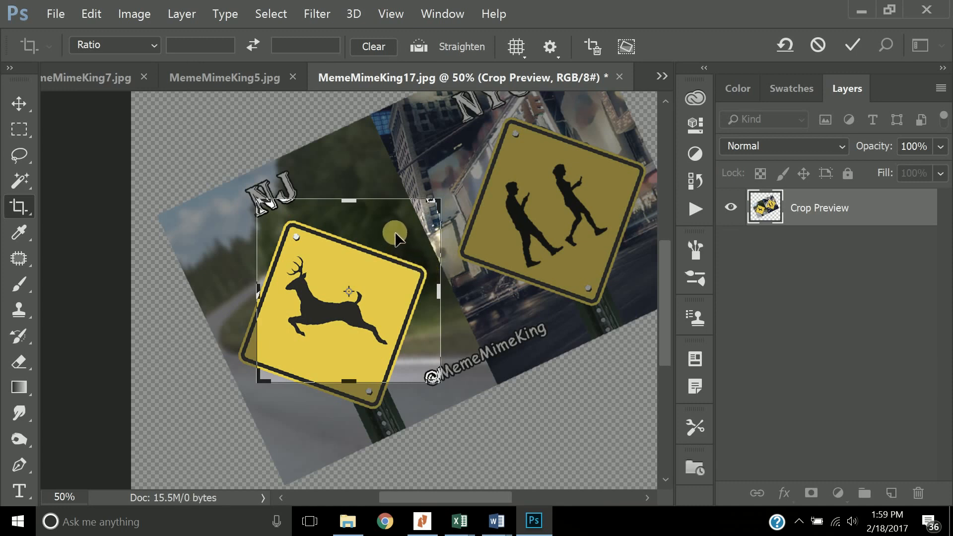
key("Return")
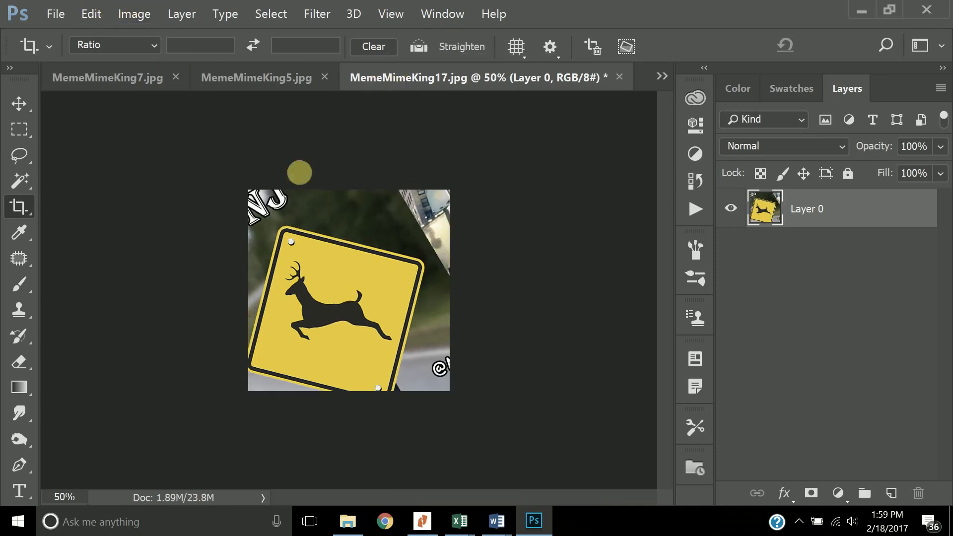
Step: Step back through the straightening and crop edits to restore the full road sign image
key("ctrl")
key("ctrl+alt+z")
key("ctrl+alt+z")
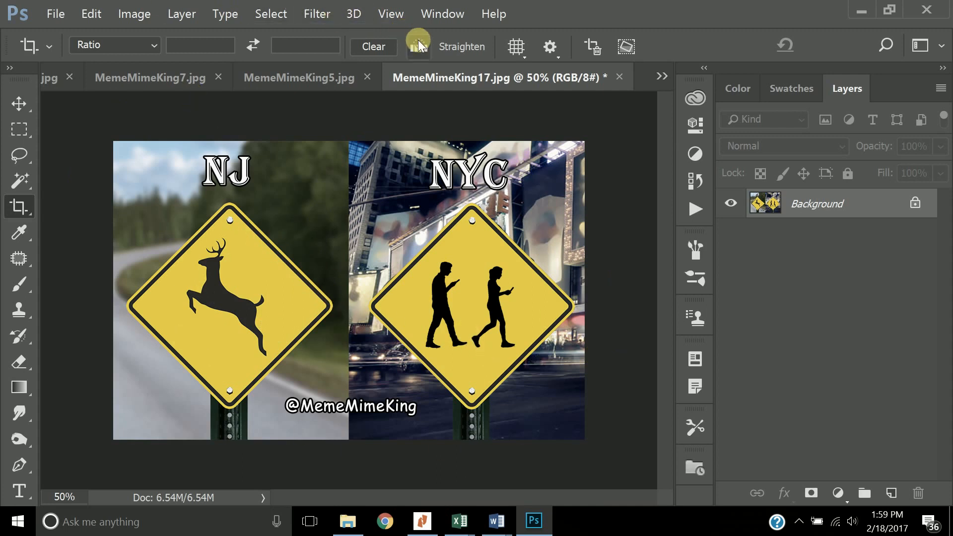
Step: Set the crop overlay to Grid, try it on a crop frame spanning both signs, and cancel that frame
left_click(518, 47)
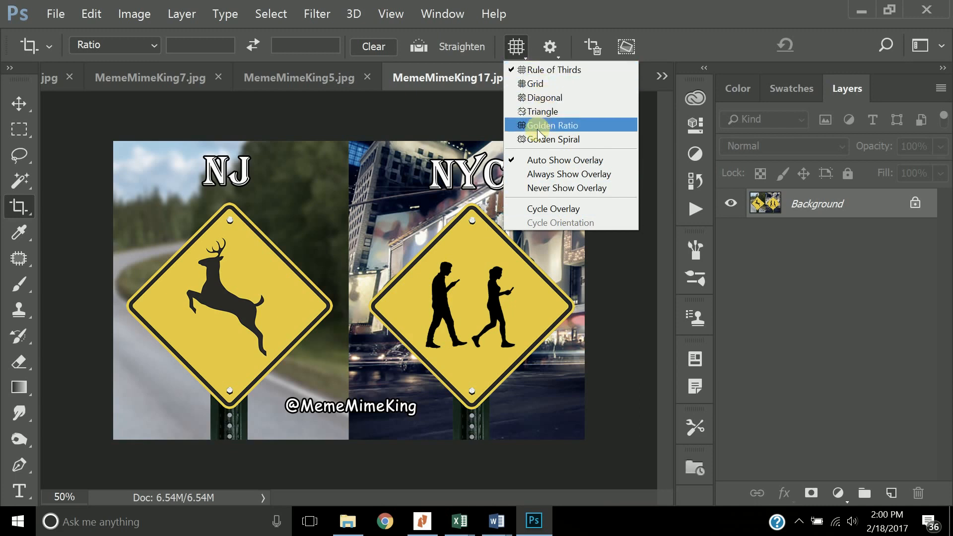
left_click(541, 83)
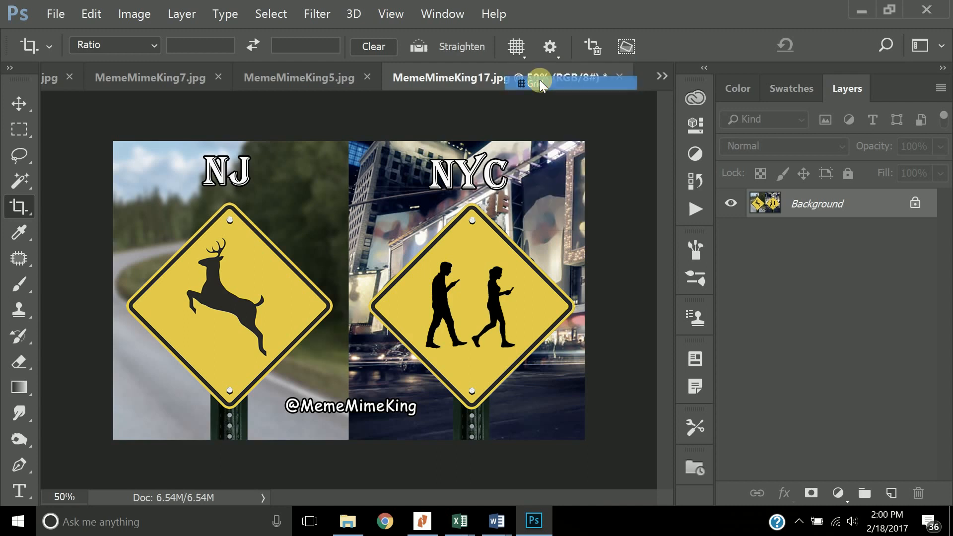
left_click(520, 48)
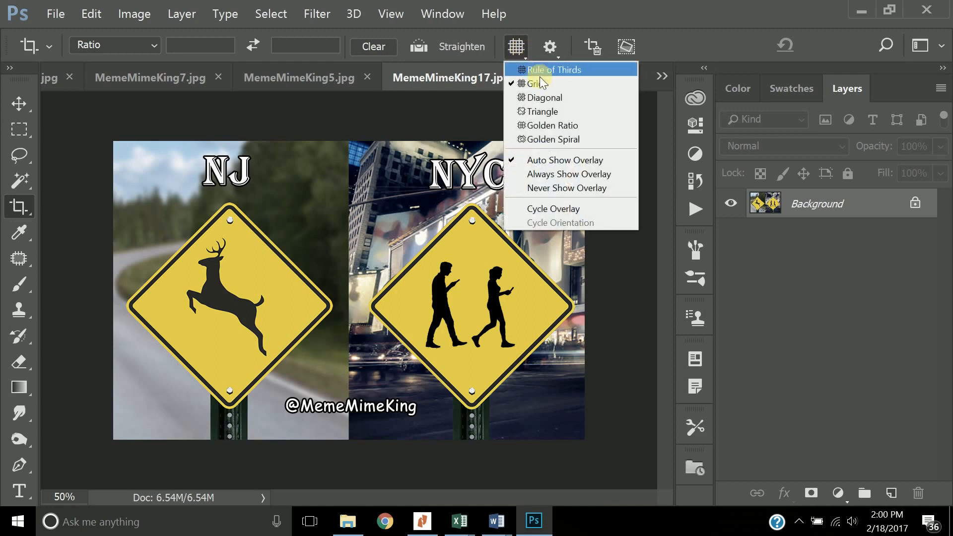
left_click(543, 82)
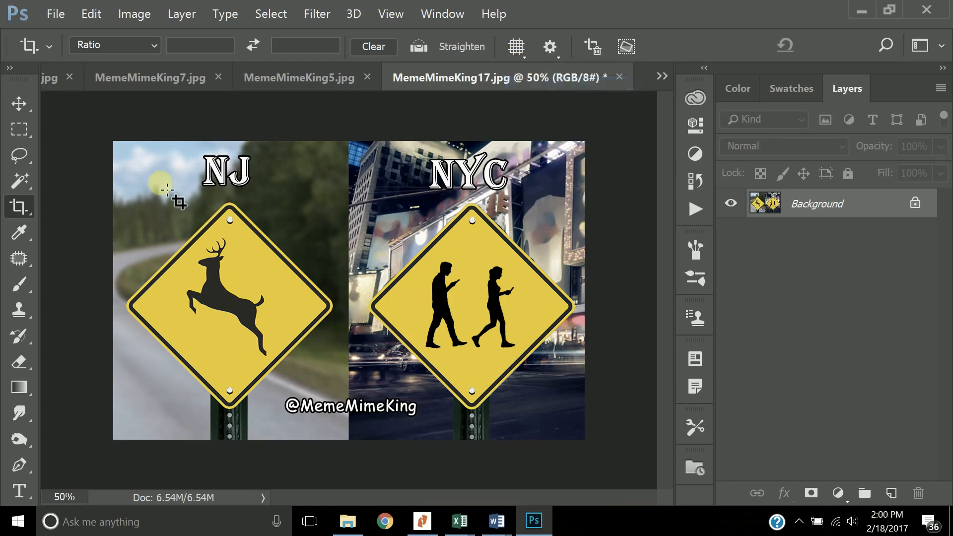
left_click_drag(156, 156, 501, 381)
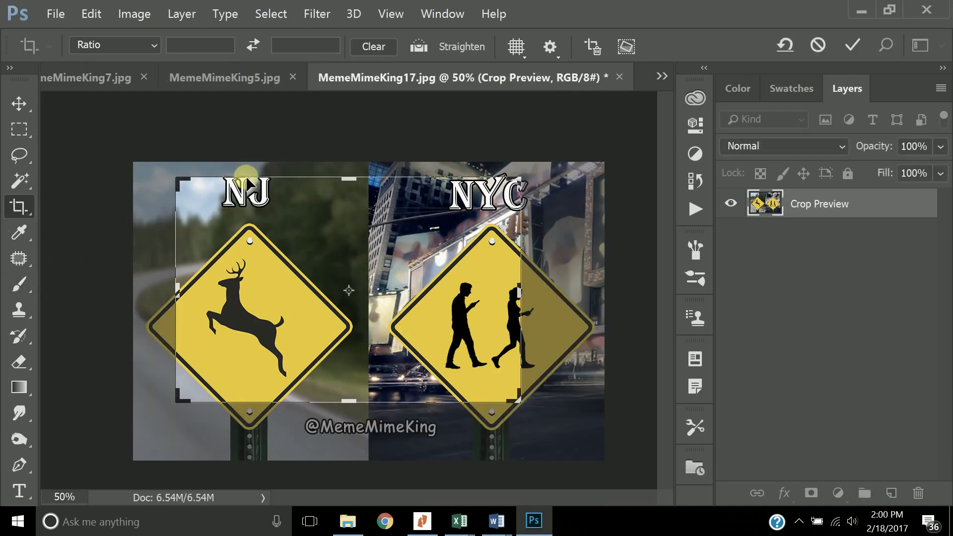
key("Escape")
Step: Start a fresh crop frame around the whole image and pull its upper-left corner inward over the deer sign
left_click(17, 203)
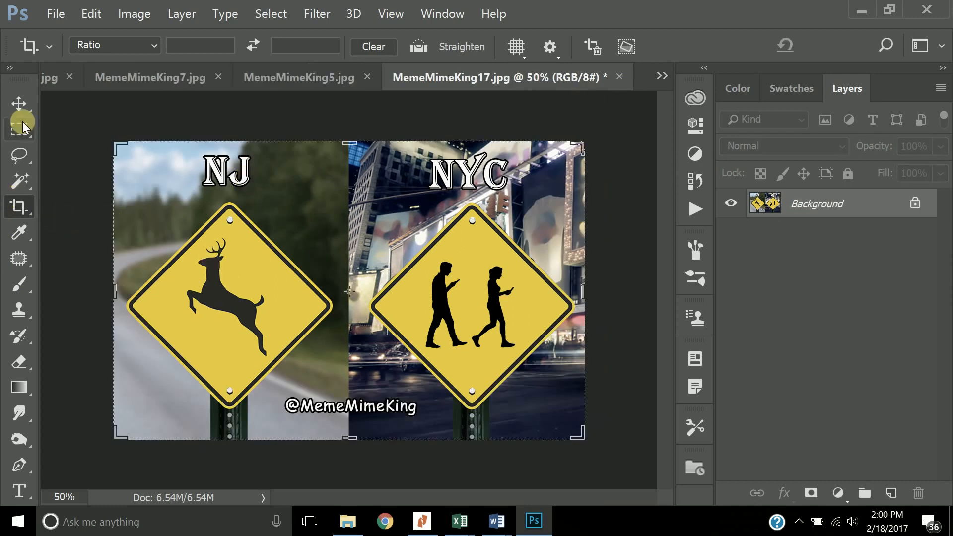
left_click_drag(122, 144, 164, 159)
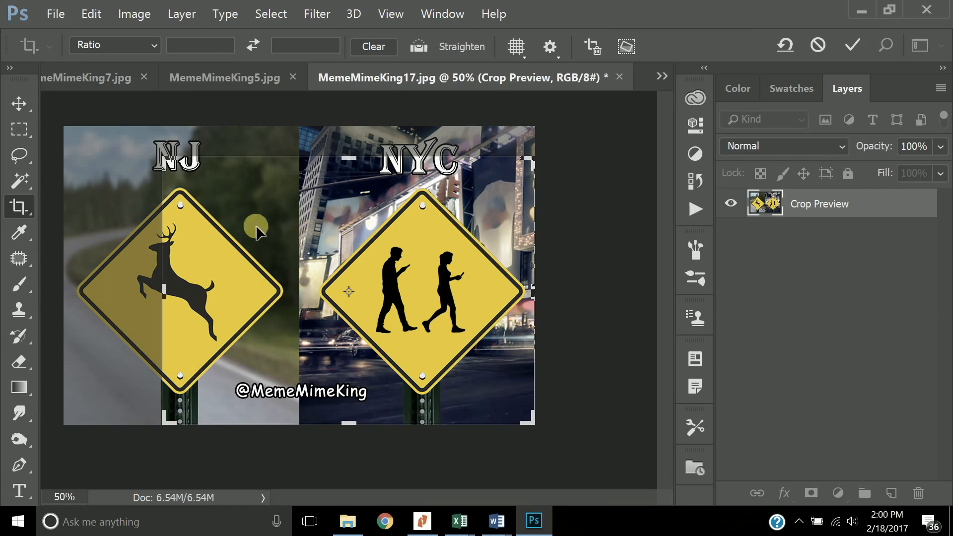
mouse_move(174, 164)
left_mouse_down()
mouse_move(185, 158)
mouse_move(258, 191)
mouse_move(226, 191)
mouse_move(169, 131)
mouse_move(170, 173)
left_mouse_up()
Step: Switch the crop overlay to Triangle and pull the frame's upper-left corner further inward
left_click(527, 47)
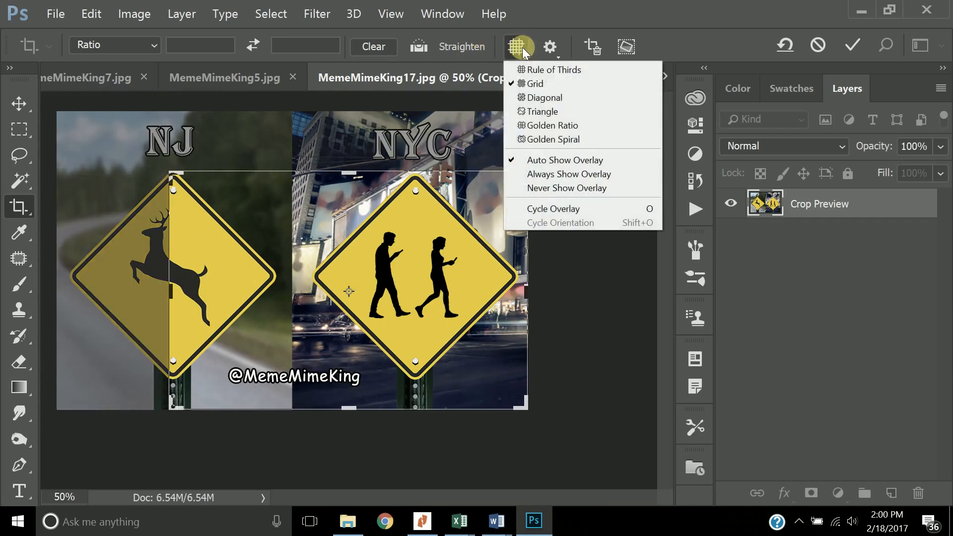
left_click(542, 114)
left_click_drag(172, 173, 193, 169)
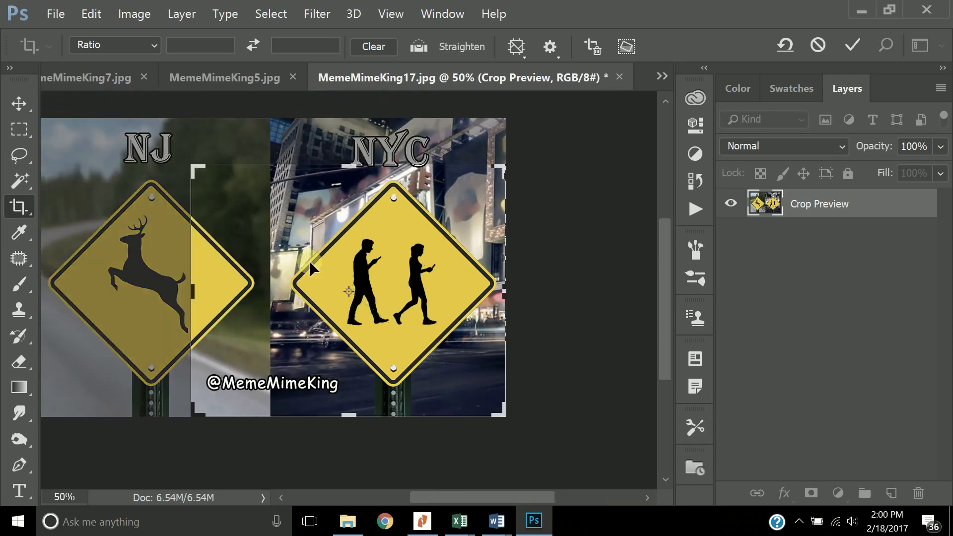
Step: Move the crop frame's centre point between the two pedestrians, and drag the upper-left corner inward and back out
left_click_drag(355, 286, 406, 248)
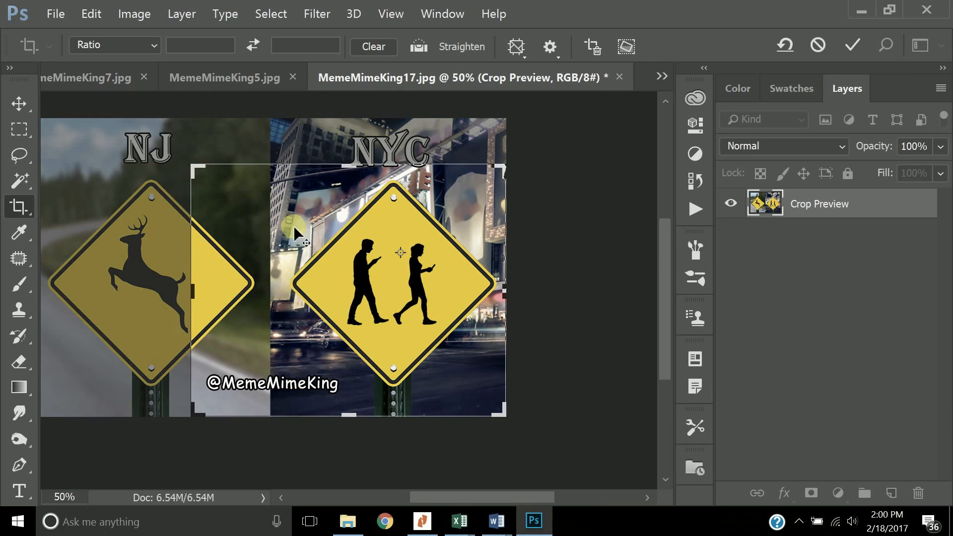
left_click_drag(191, 169, 357, 278)
left_click_drag(342, 276, 201, 164)
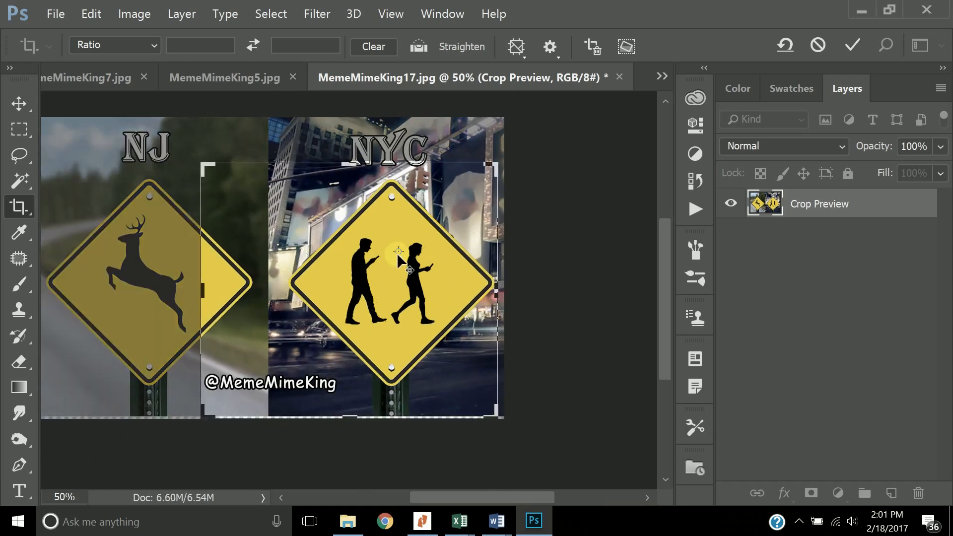
Step: Set the crop overlay to Never Show Overlay and slightly adjust the frame's upper-left corner
left_click(519, 42)
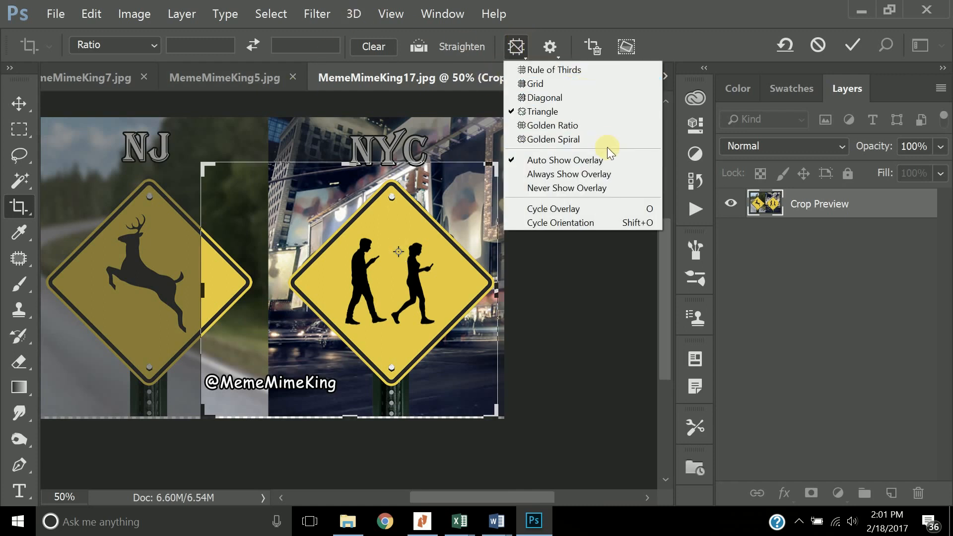
left_click(595, 188)
mouse_move(201, 163)
left_mouse_down()
mouse_move(303, 199)
mouse_move(204, 166)
left_mouse_up()
Step: Cycle through the crop overlay styles on the current frame, ending on the Triangle overlay
left_click(517, 45)
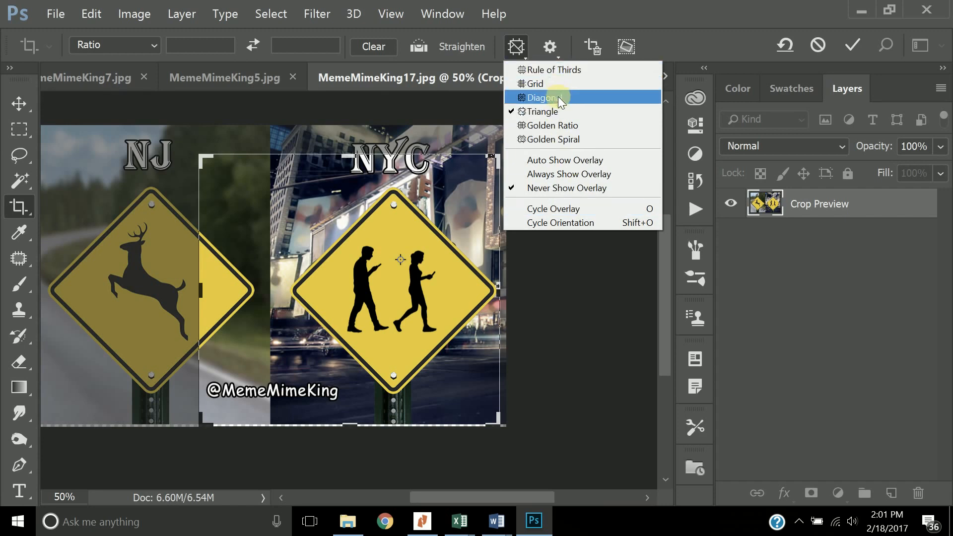
left_click(553, 208)
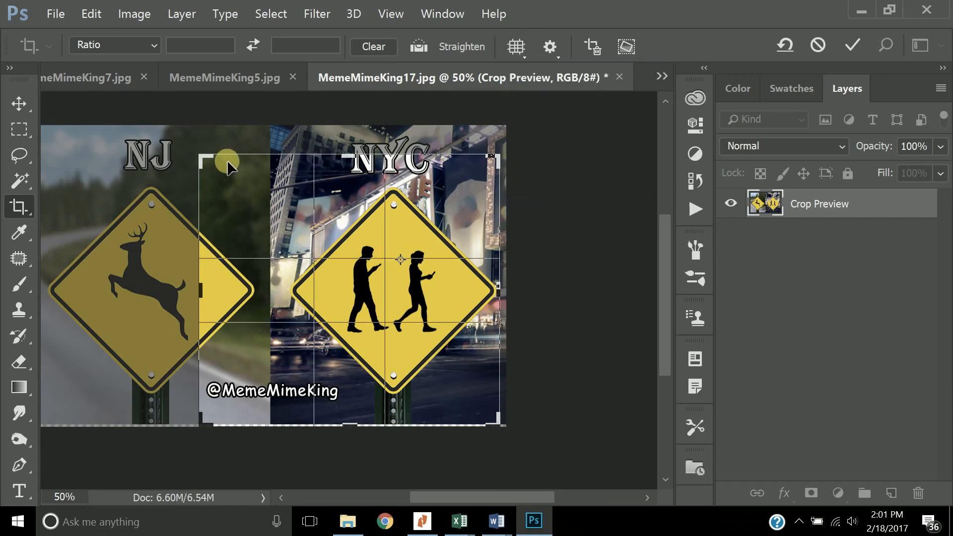
key("o")
key("o")
key("o")
key("o")
key("o")
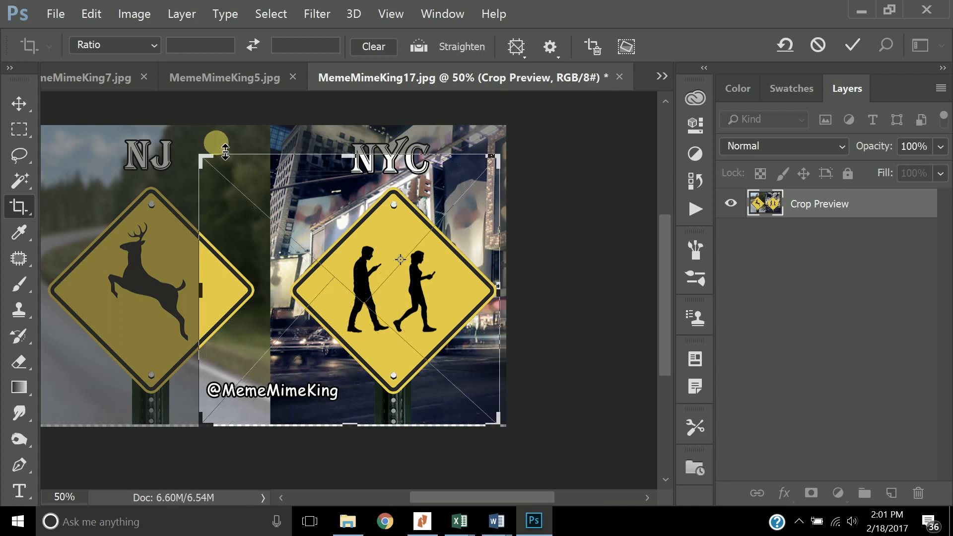
Step: Cycle repeatedly through the crop overlay styles on the current frame, ending on the Diagonal overlay
key("o")
key("o")
key("o")
key("o")
key("o")
key("o")
key("o")
key("o")
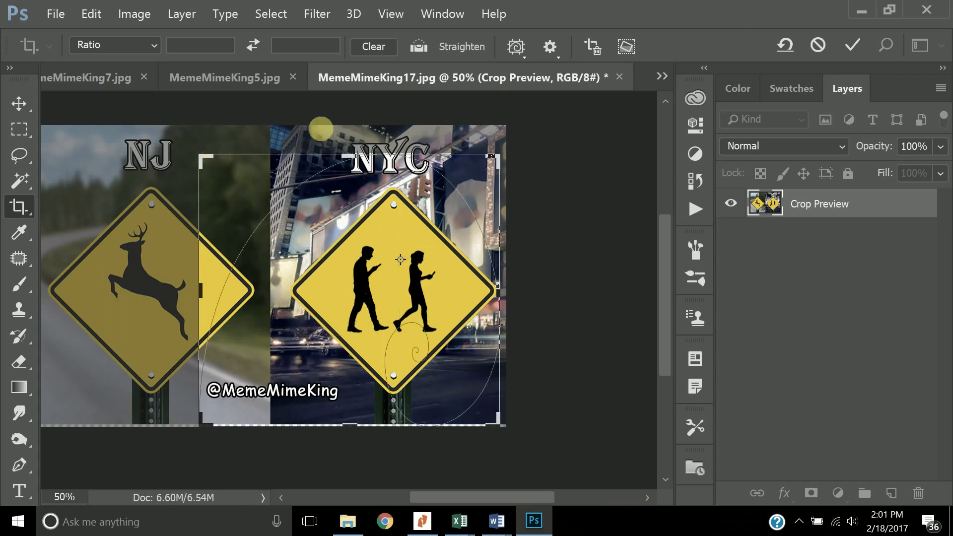
key("o")
key("o")
left_click(516, 46)
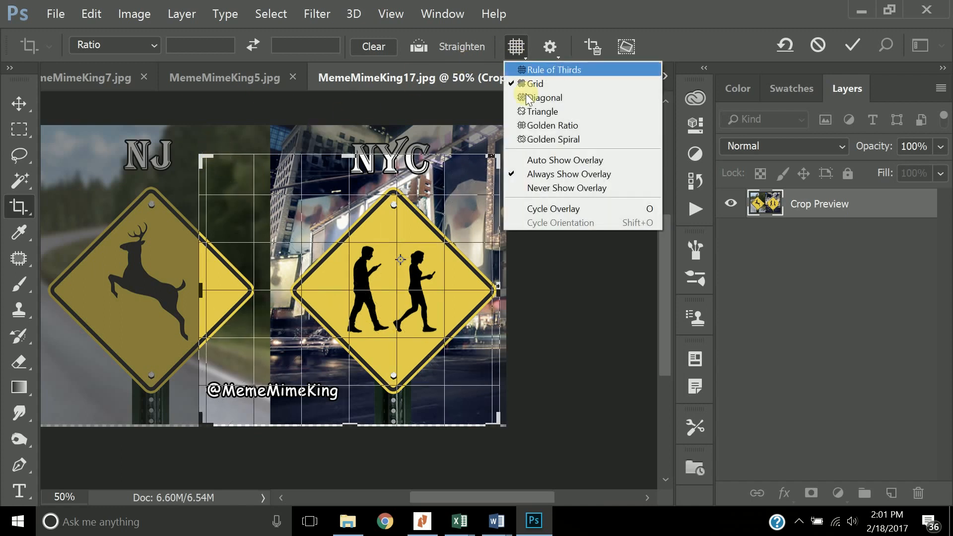
left_click(525, 207)
Step: Set the crop overlay to Rule of Thirds
left_click(516, 45)
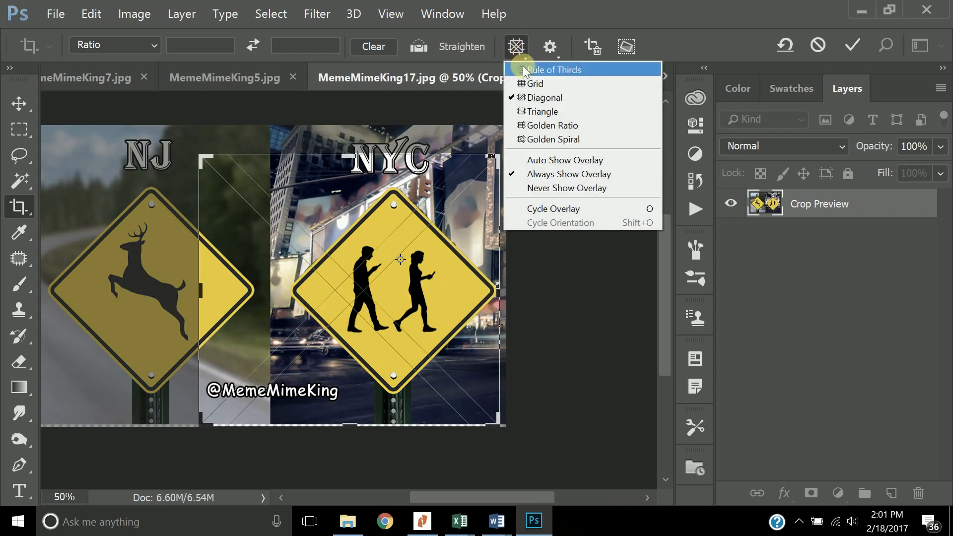
left_click(545, 71)
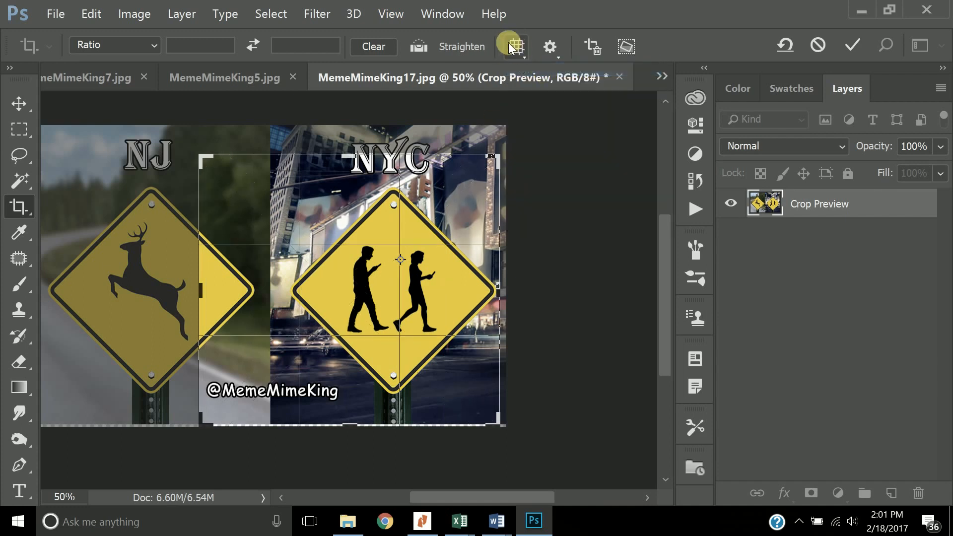
left_click(517, 47)
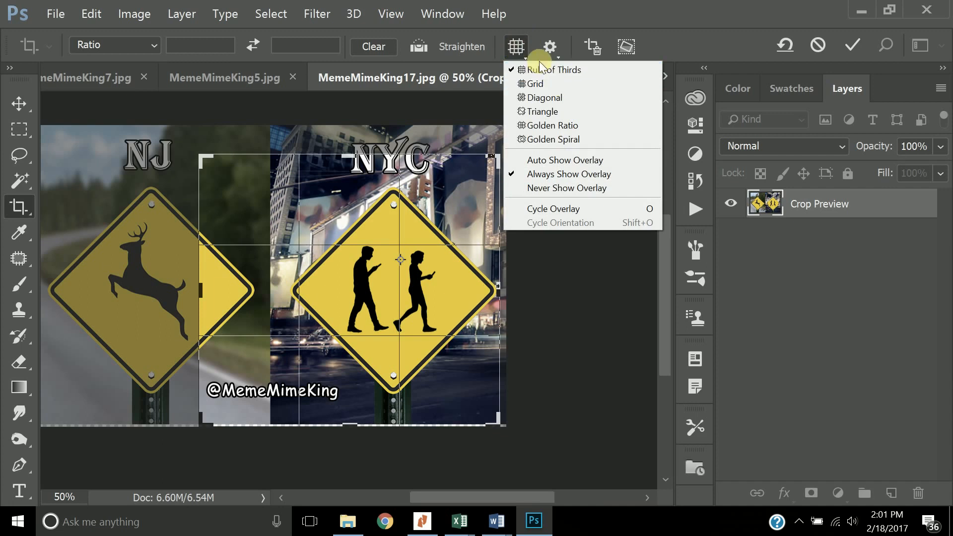
left_click(535, 22)
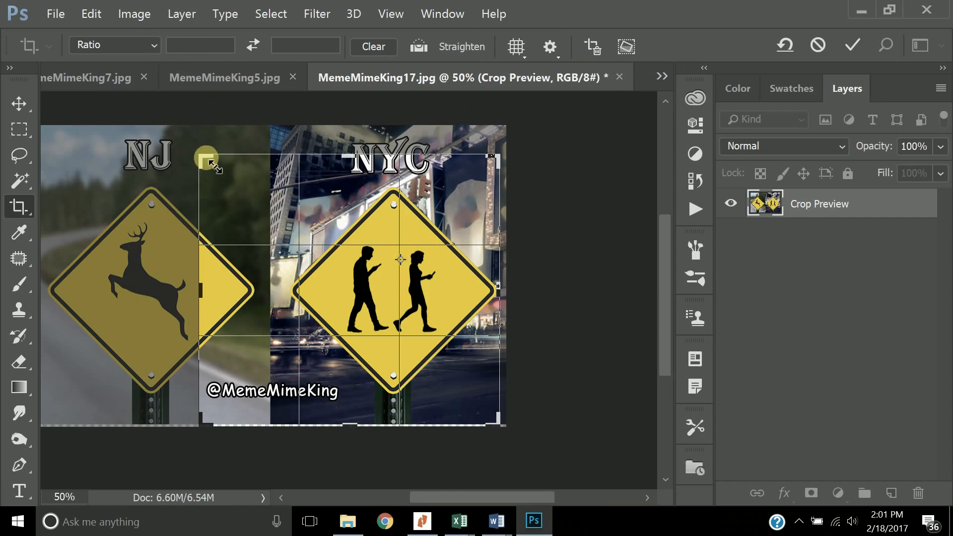
Step: Tighten the crop frame around the pedestrian sign and move its centre point to the middle of the sign
left_click_drag(201, 156, 245, 170)
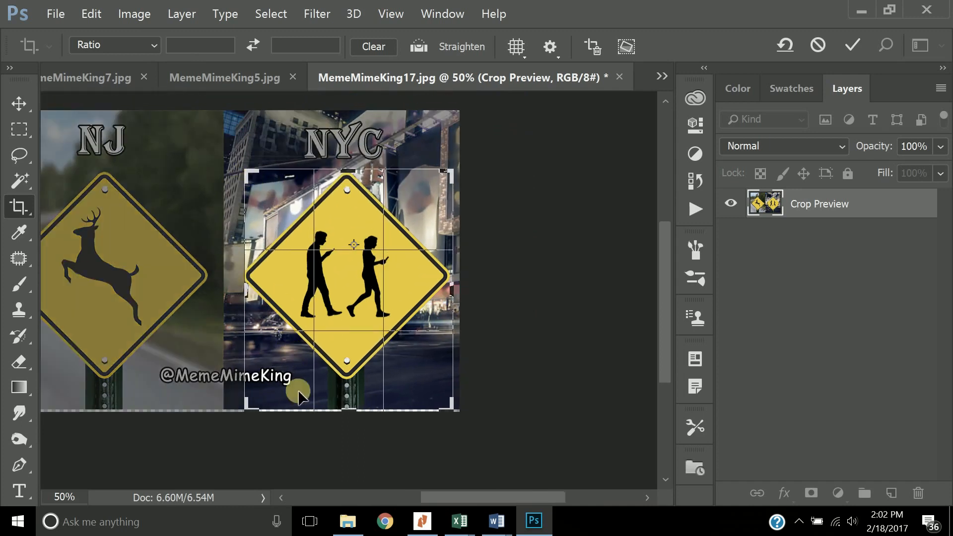
left_click_drag(347, 415, 347, 395)
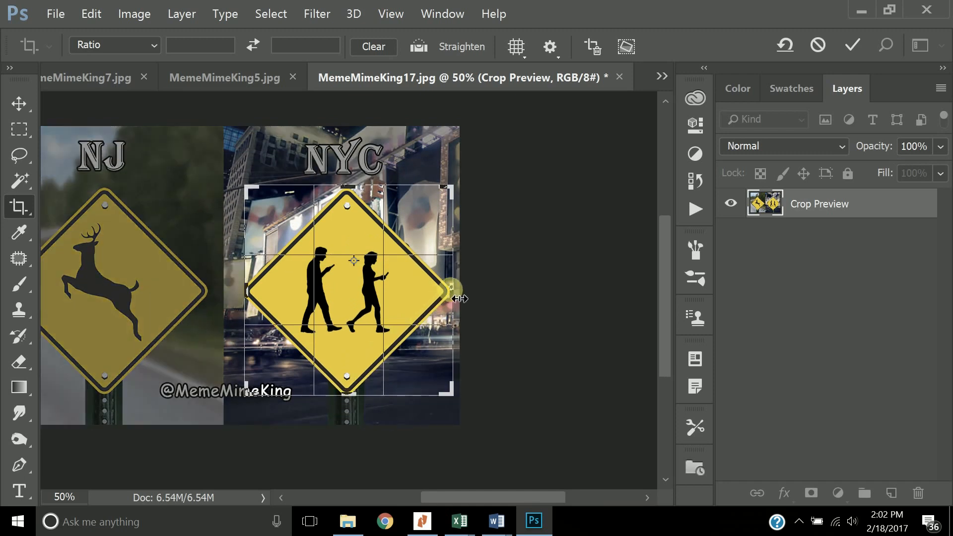
left_click_drag(463, 300, 461, 300)
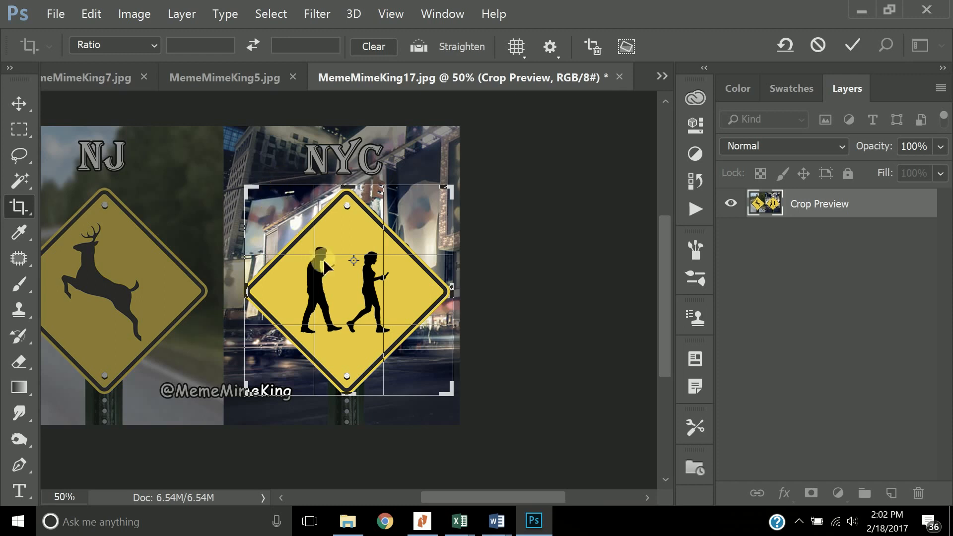
left_click_drag(354, 268, 346, 282)
left_click(385, 18)
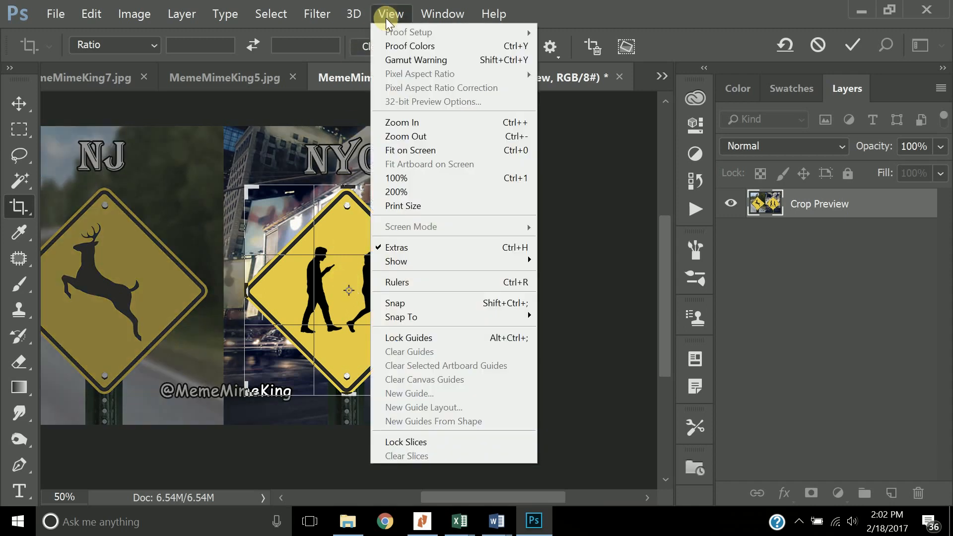
left_click(386, 18)
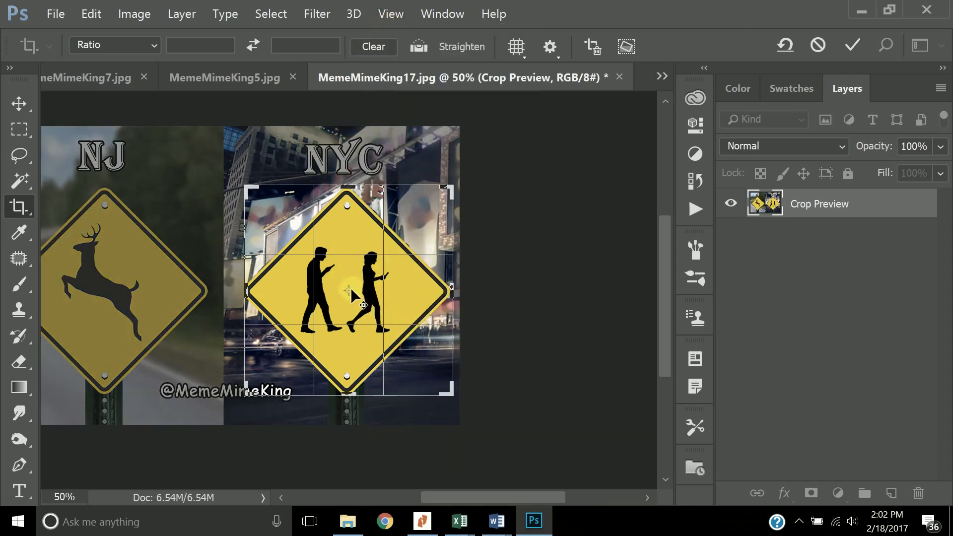
mouse_move(350, 287)
left_mouse_down()
mouse_move(339, 264)
mouse_move(317, 256)
mouse_move(300, 282)
mouse_move(327, 275)
mouse_move(343, 290)
left_mouse_up()
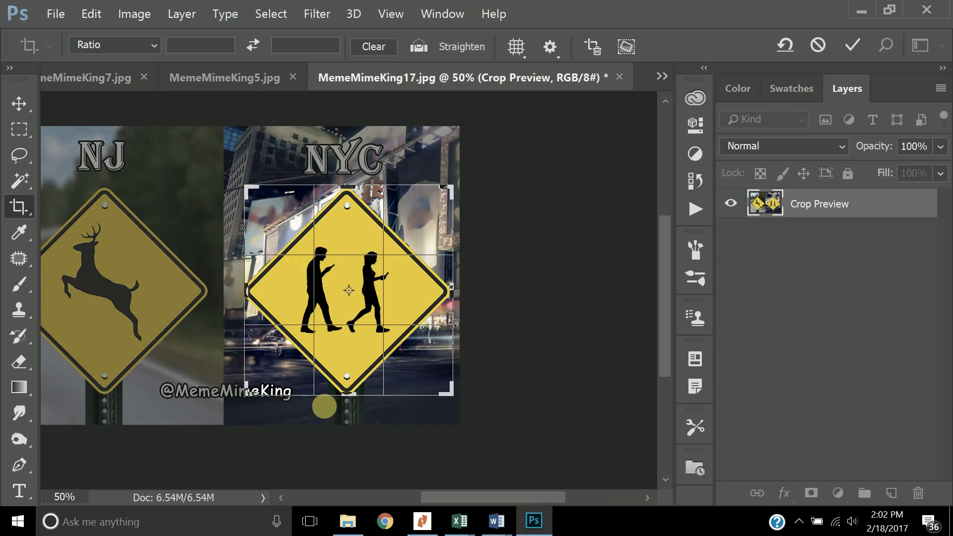
Step: Apply the crop around the pedestrian sign, and undo it
left_click(858, 44)
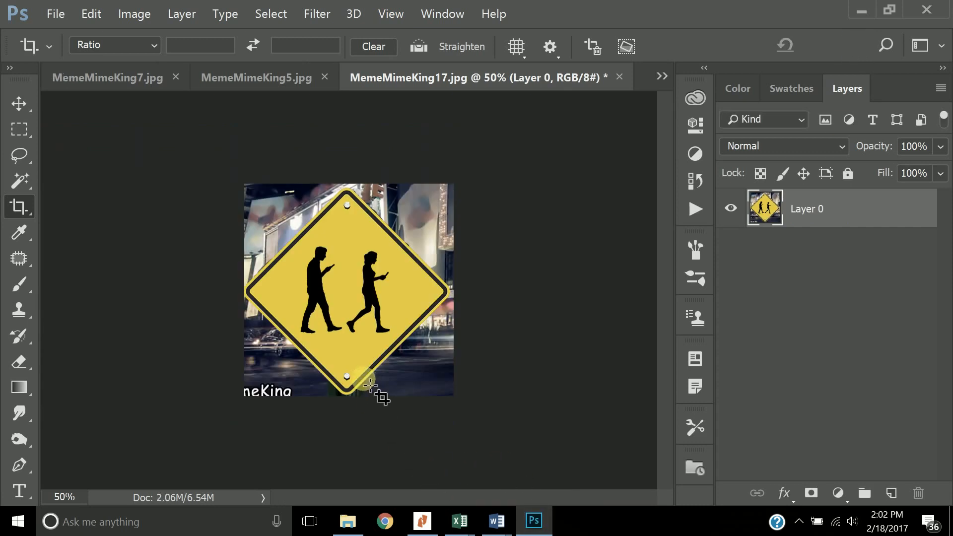
key("ctrl+z")
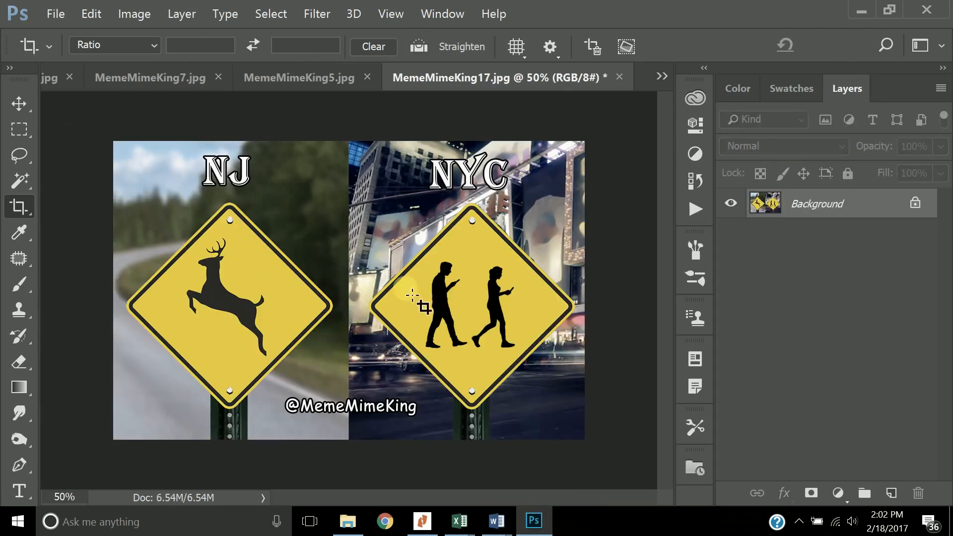
Step: Draw a new crop frame around the pedestrian sign, try resizing it from its side and upper-left corner, and cancel the crop
left_click_drag(361, 202, 578, 412)
left_click_drag(237, 297, 252, 298)
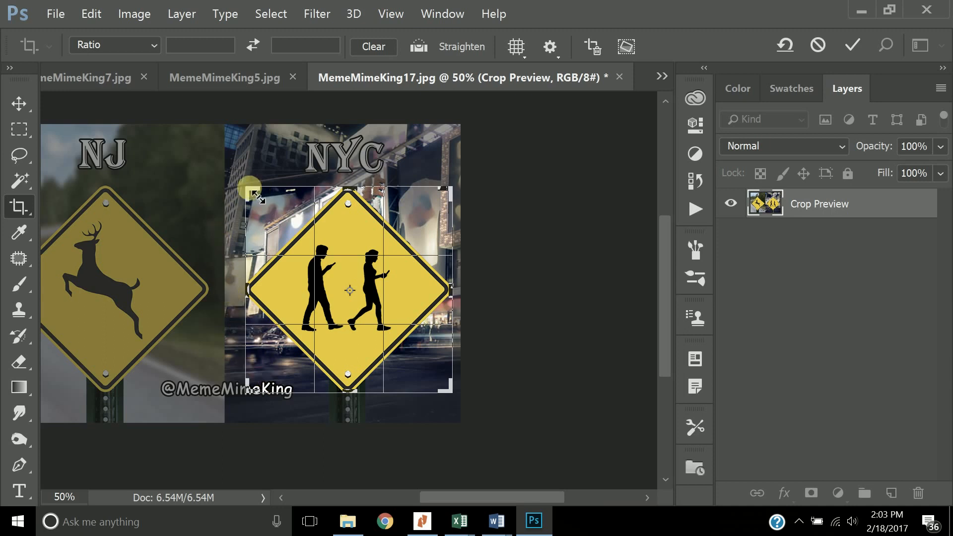
left_click_drag(253, 192, 244, 285)
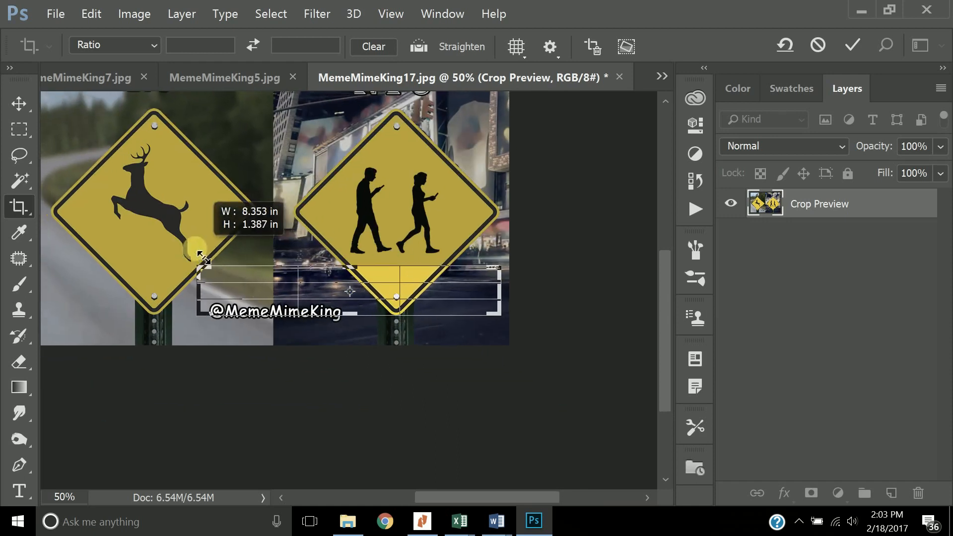
left_click_drag(201, 255, 169, 196)
key("Escape")
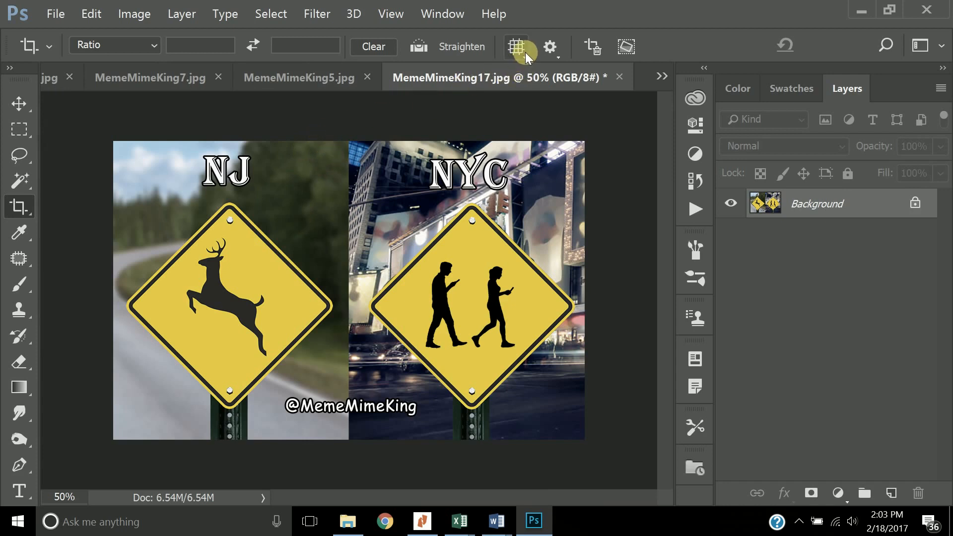
Step: Draw a crop frame from the NJ label to the left pedestrian, and rotate the image slightly clockwise within it
left_click(550, 47)
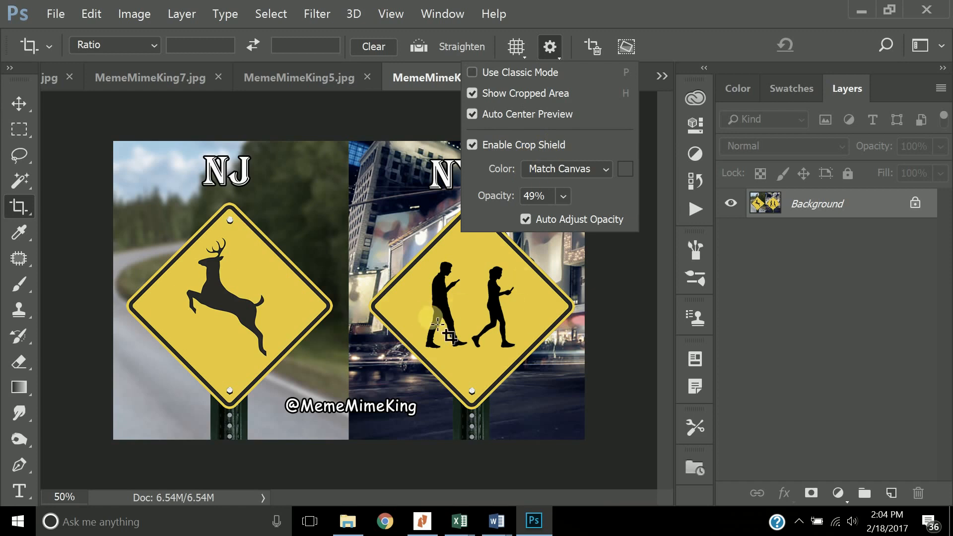
left_click(85, 233)
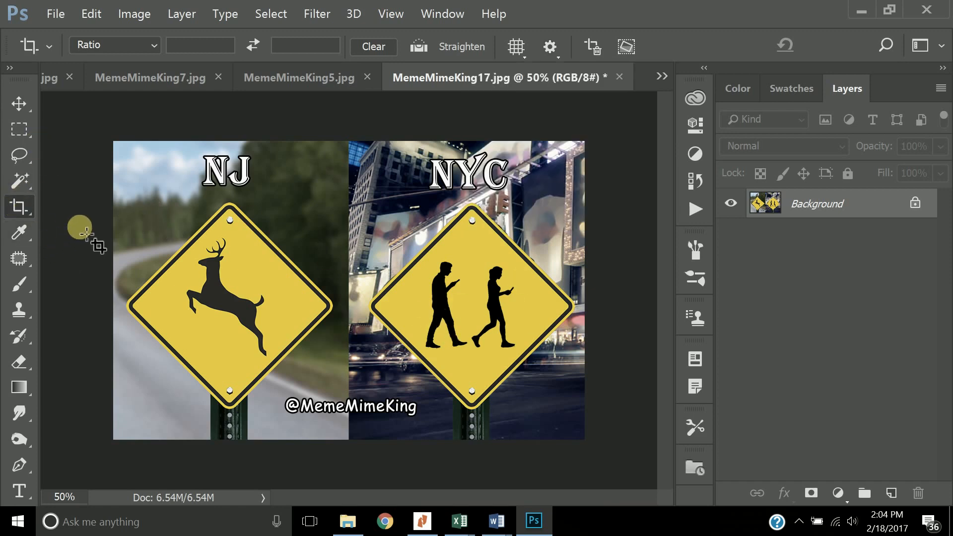
left_click_drag(187, 175, 456, 362)
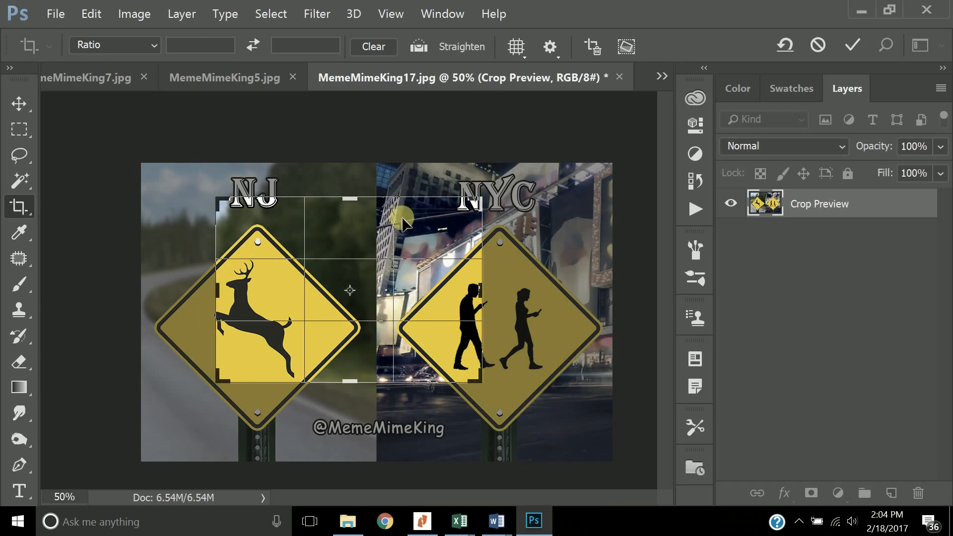
left_click_drag(495, 185, 513, 207)
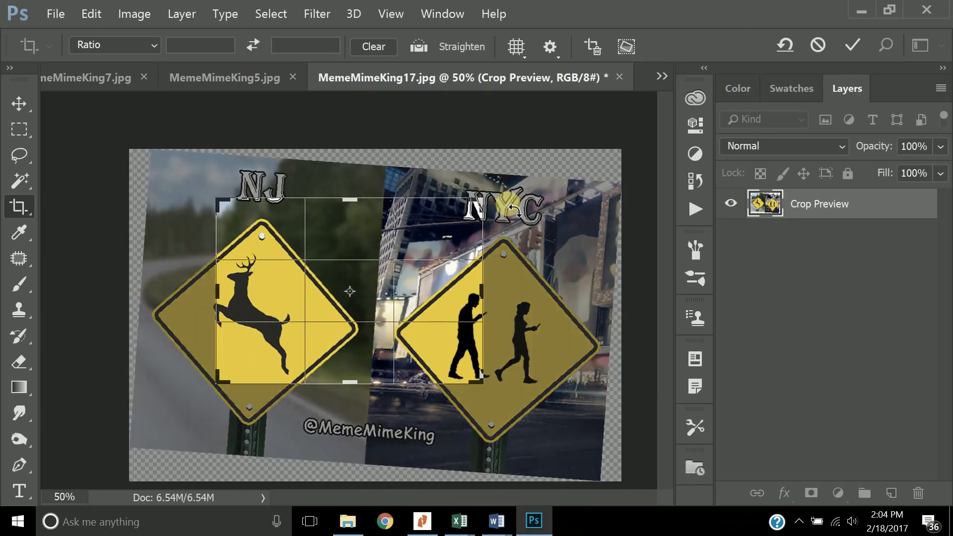
Step: Disable the crop shield and slightly reduce the image's rotation within the frame
left_click(551, 46)
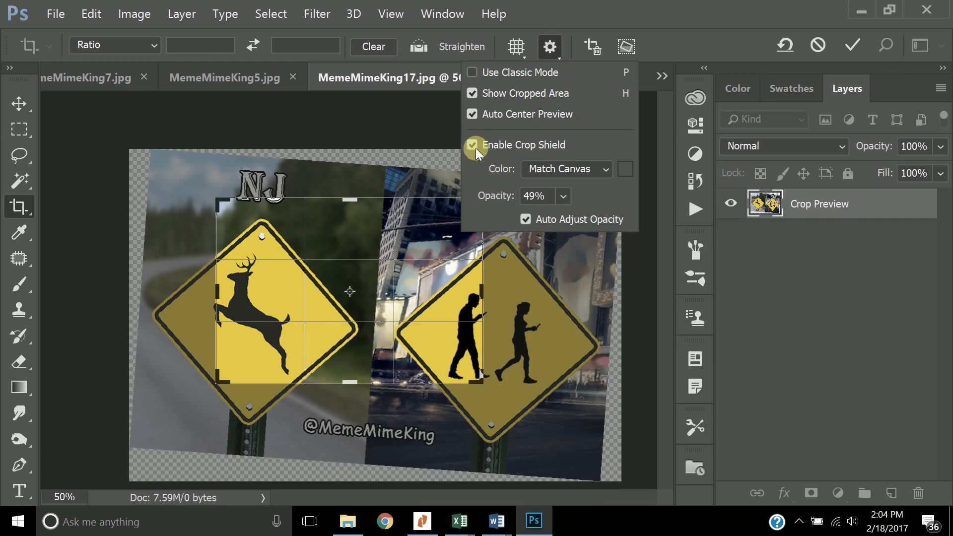
left_click(472, 145)
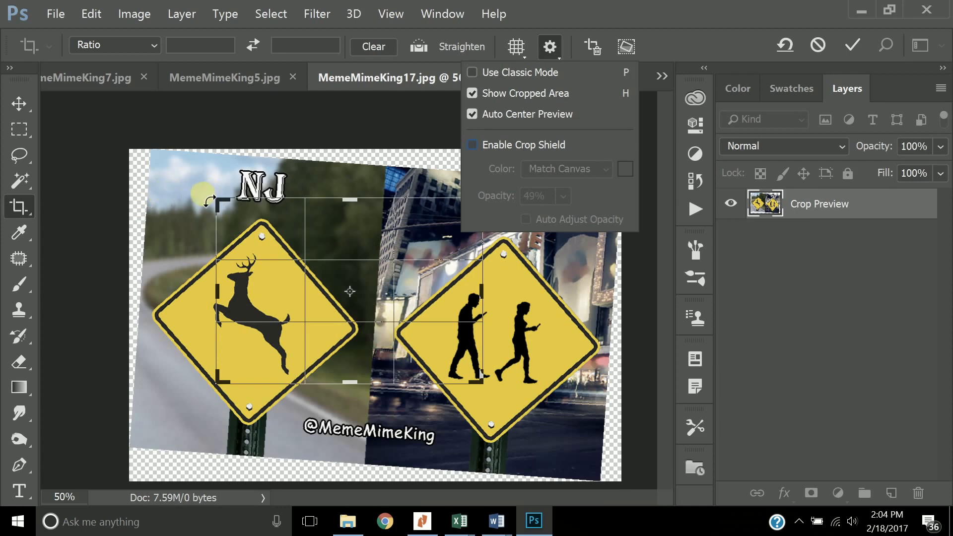
mouse_move(208, 200)
left_mouse_down()
mouse_move(196, 199)
mouse_move(196, 210)
mouse_move(196, 191)
mouse_move(225, 179)
mouse_move(219, 203)
left_mouse_up()
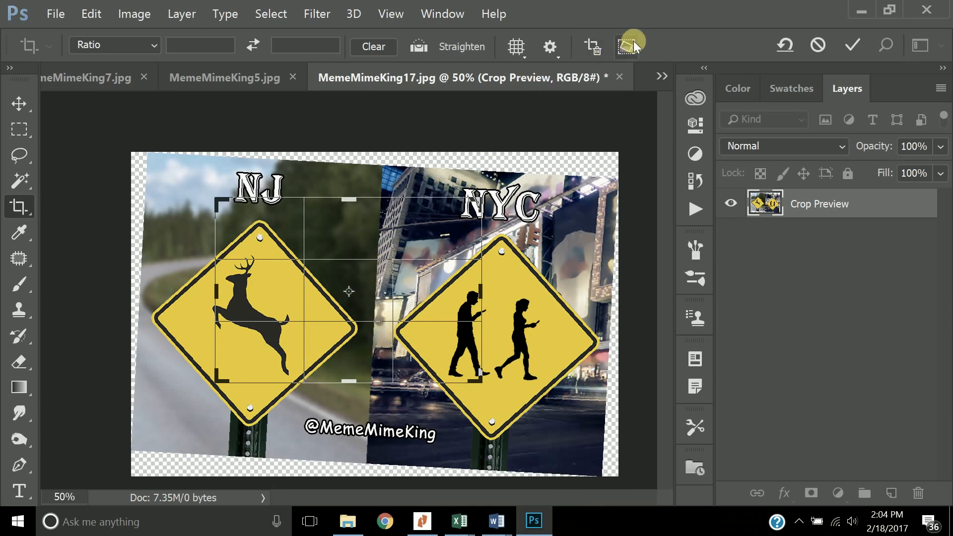
Step: Enable the crop shield again and give it a custom muted red colour
left_click(551, 47)
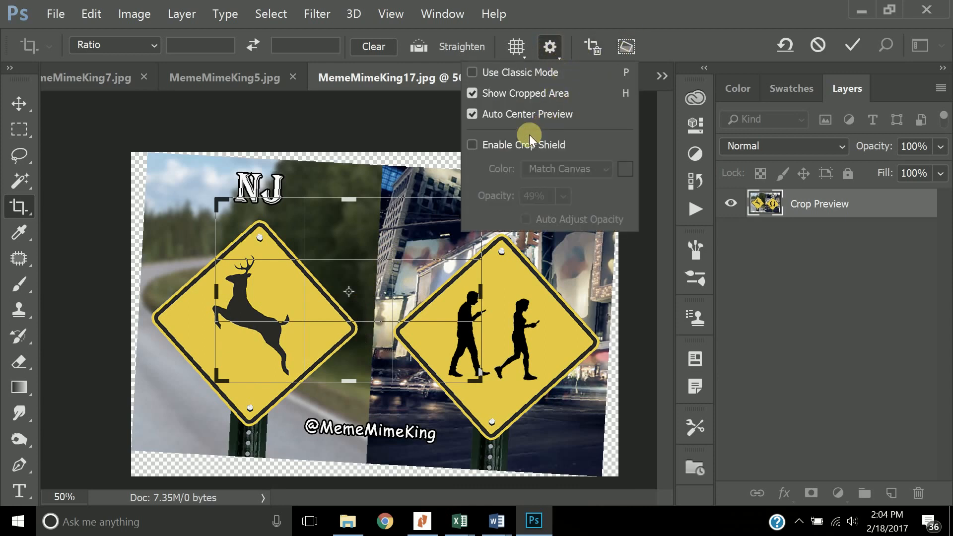
left_click(471, 145)
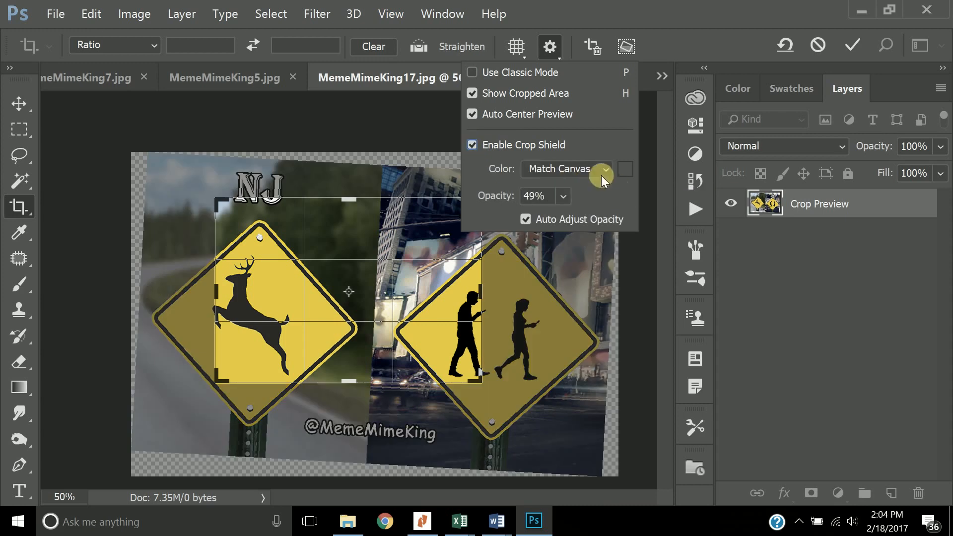
left_click(605, 169)
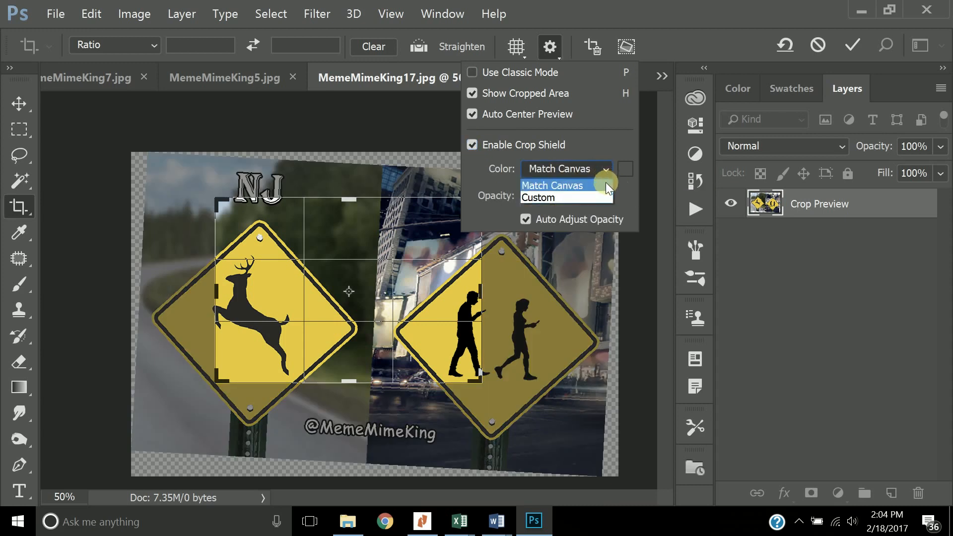
left_click(597, 198)
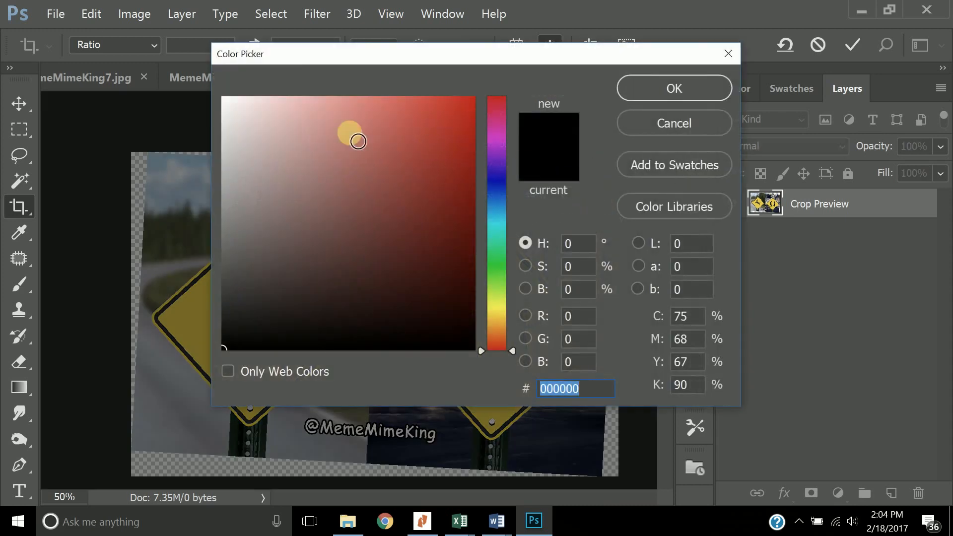
left_click(358, 141)
left_click(691, 89)
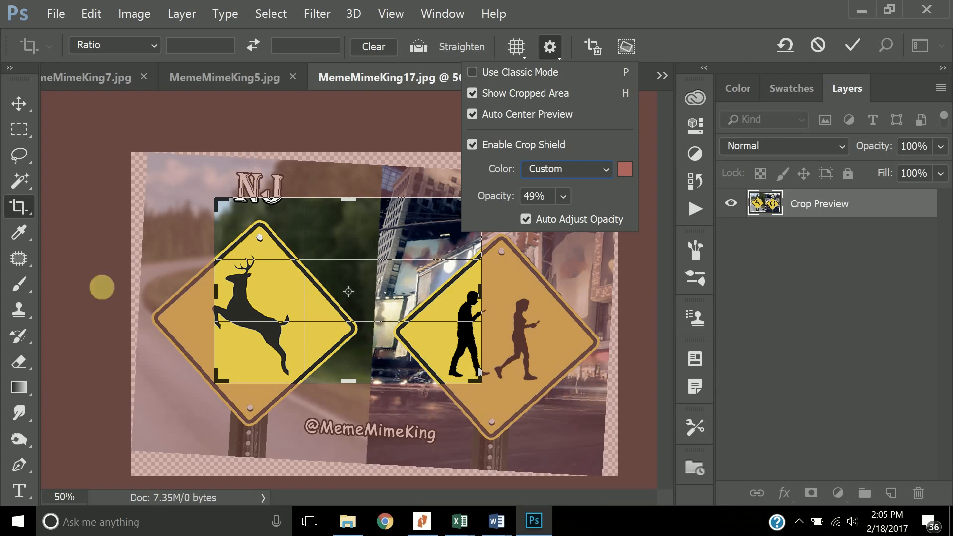
Step: Set the crop shield's colour back to Match Canvas and its opacity to 100%
left_click(606, 169)
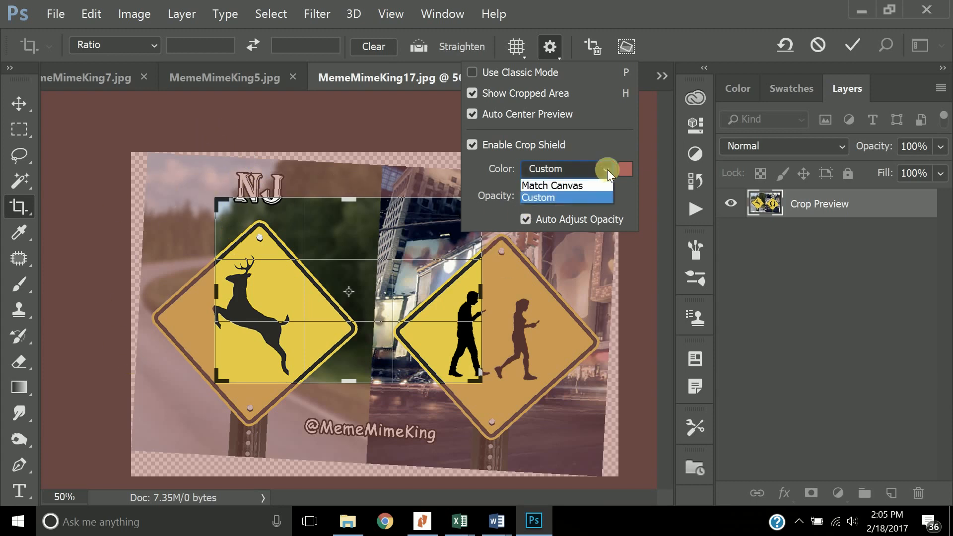
left_click(579, 185)
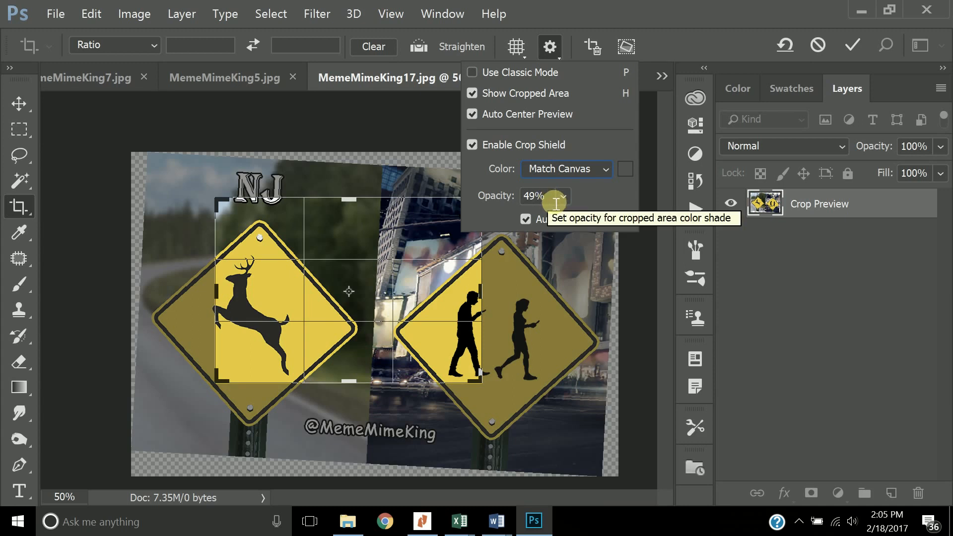
left_click(531, 203)
type("100")
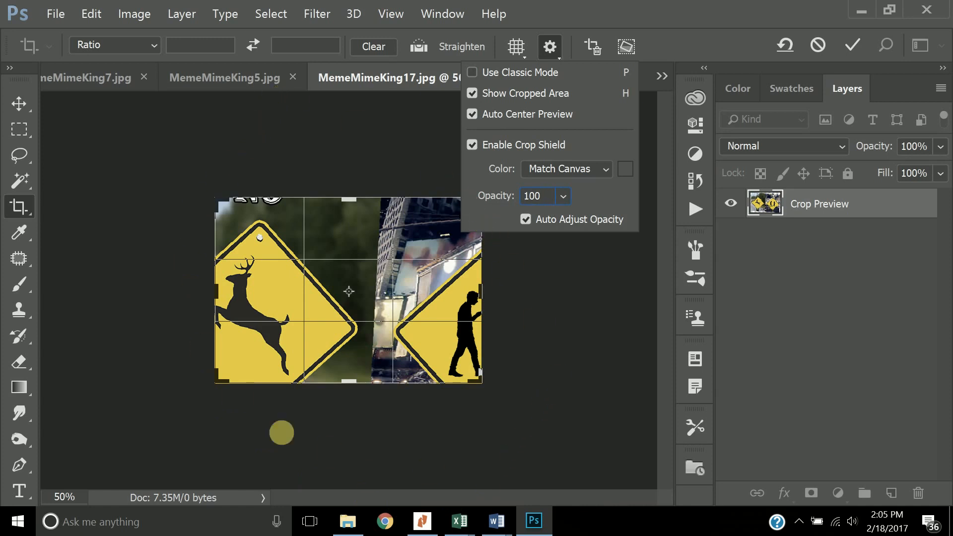
Step: Set the crop shield's opacity to 1%, and toggle the shield off and back on
left_click(551, 200)
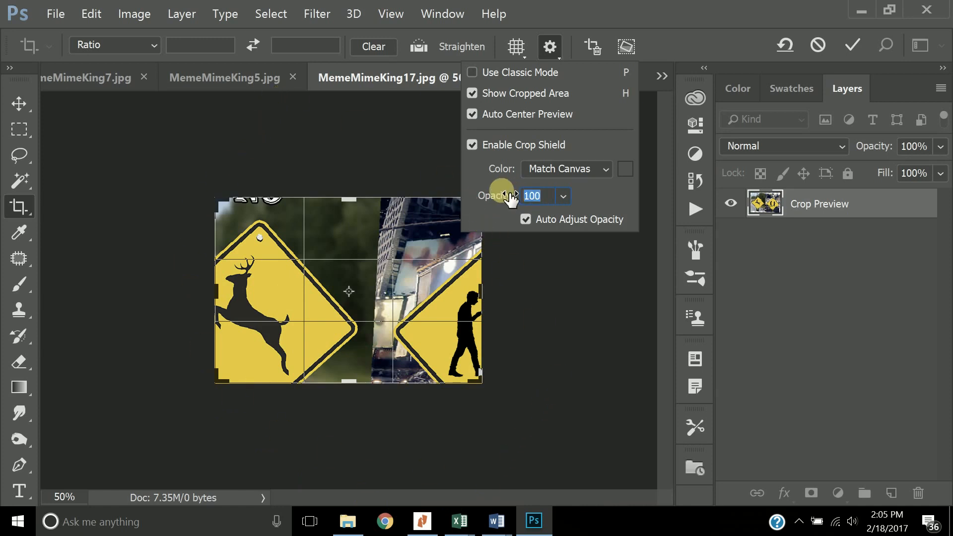
type("1")
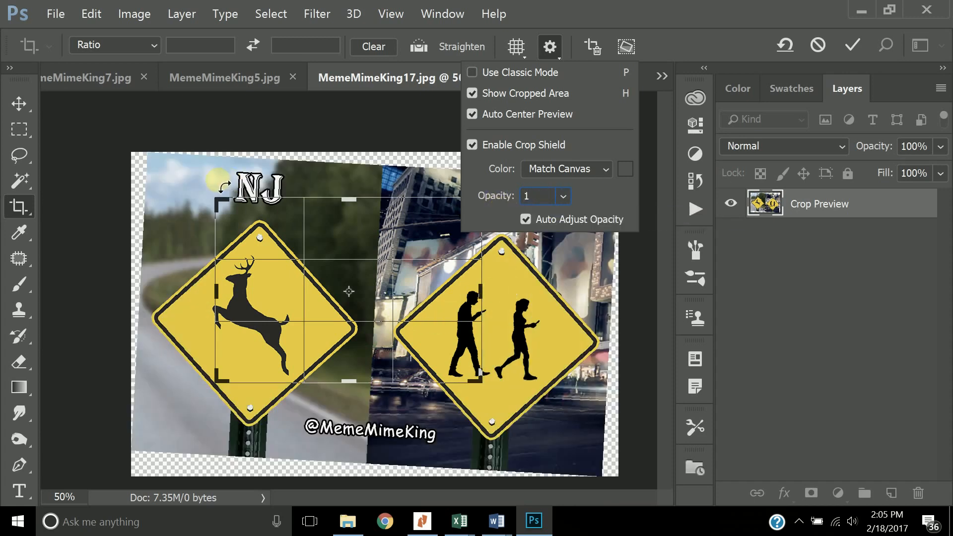
left_click(472, 145)
left_click(472, 145)
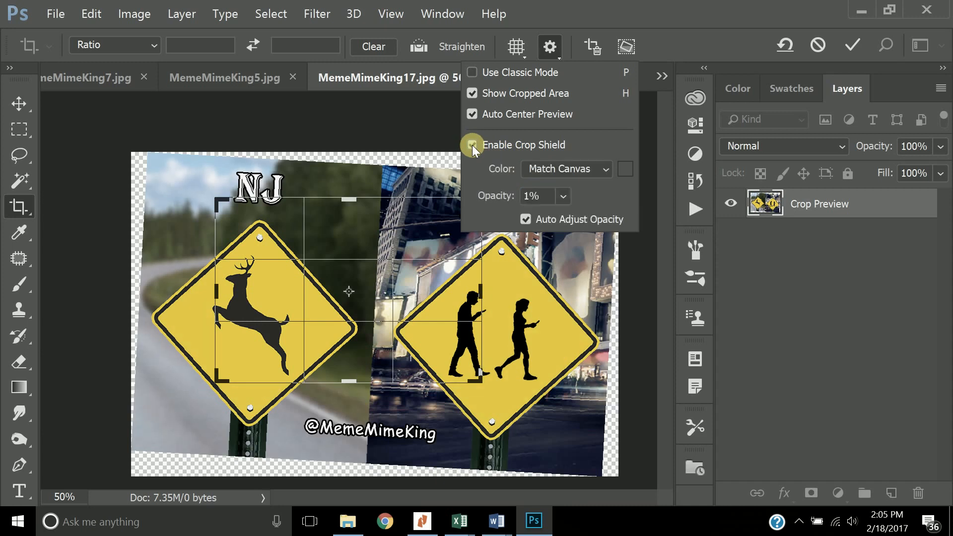
Step: Set the crop shield's opacity to 50%
left_click(532, 196)
type("5")
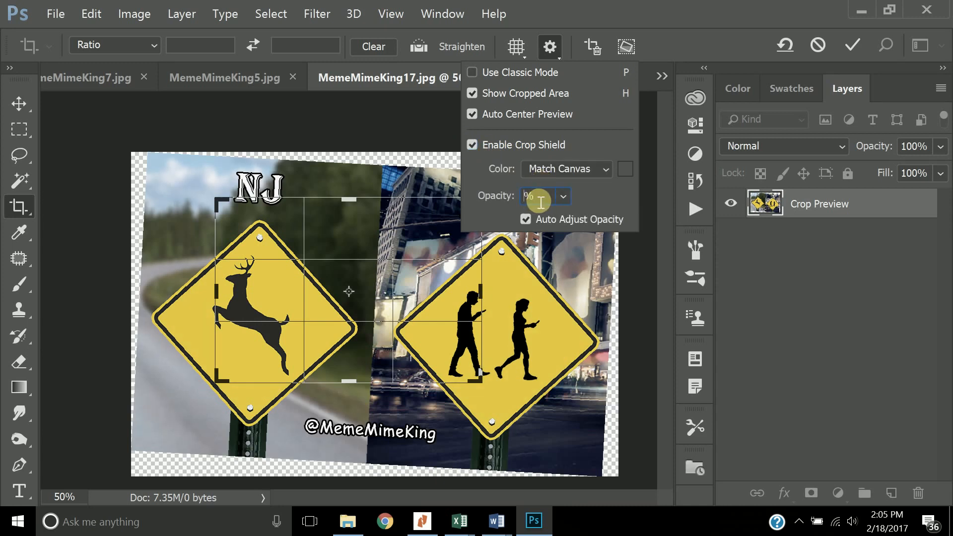
type("0")
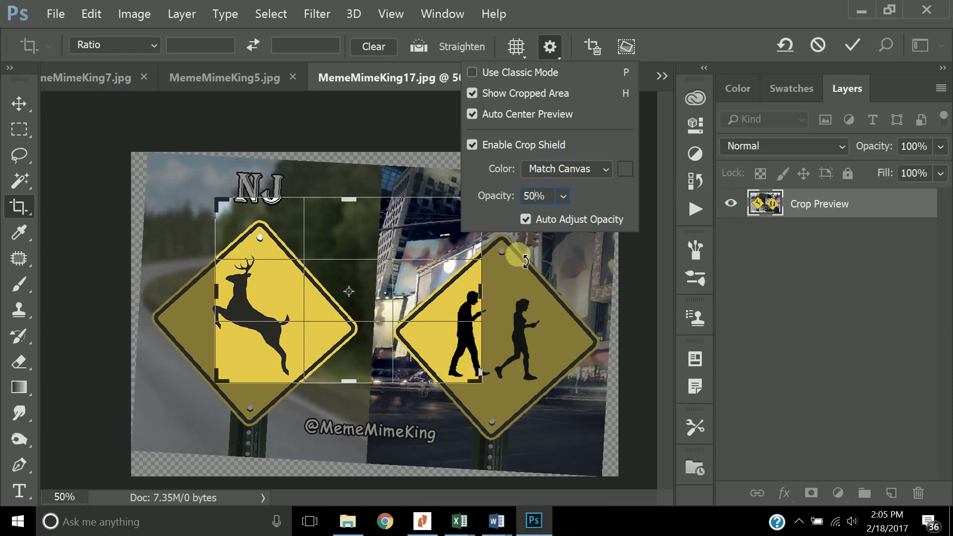
Step: Toggle Auto Center Preview off and on several times to compare its effect, leaving it disabled
left_click(471, 115)
left_click(471, 115)
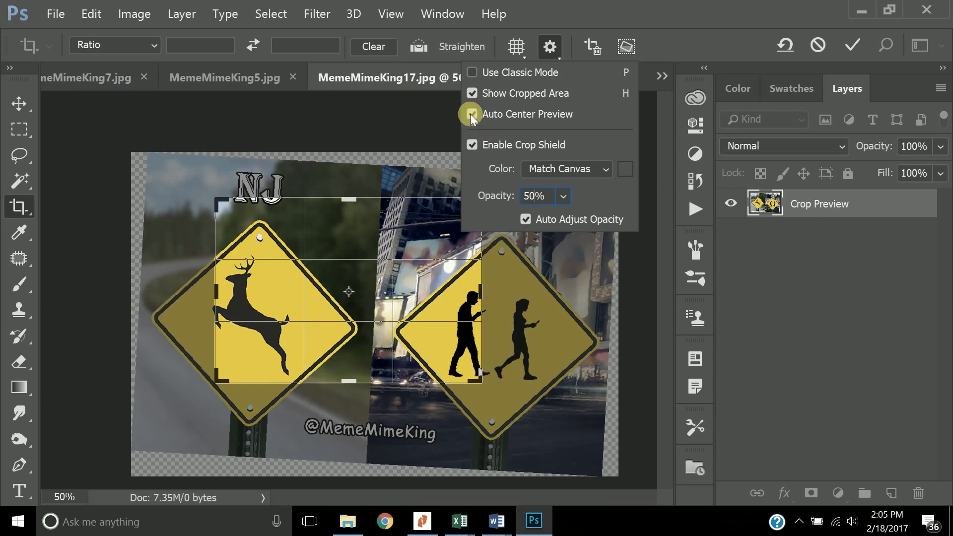
left_click(472, 115)
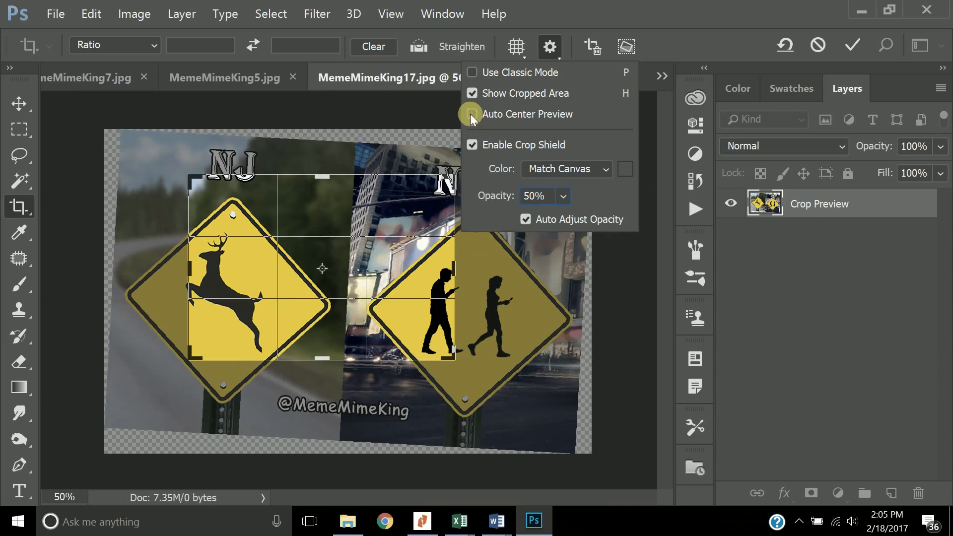
left_click(471, 115)
left_click(471, 115)
left_click(472, 114)
left_click(472, 115)
left_click(472, 115)
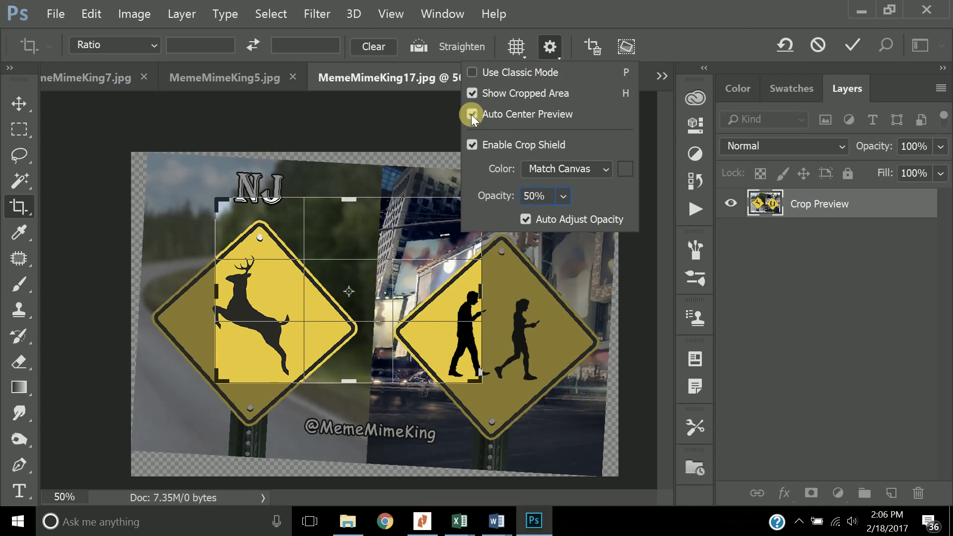
left_click(471, 115)
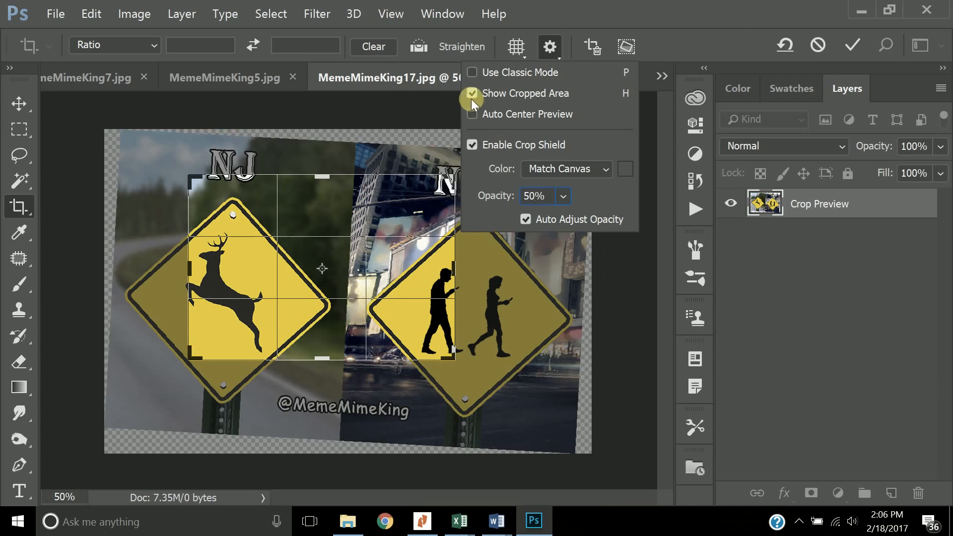
Step: Switch Show Cropped Area off and back on, and try Classic Mode before returning to the standard crop mode
left_click(467, 92)
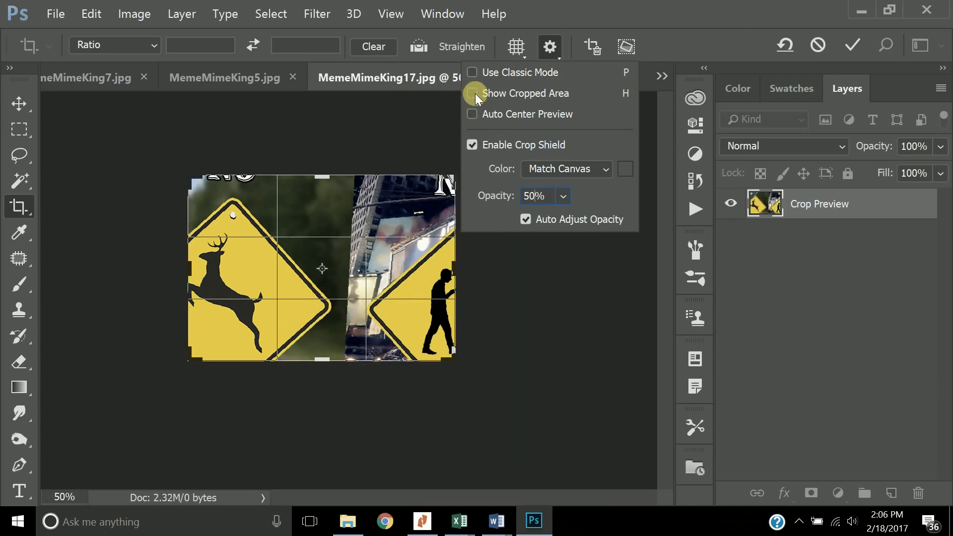
left_click(475, 93)
left_click(473, 72)
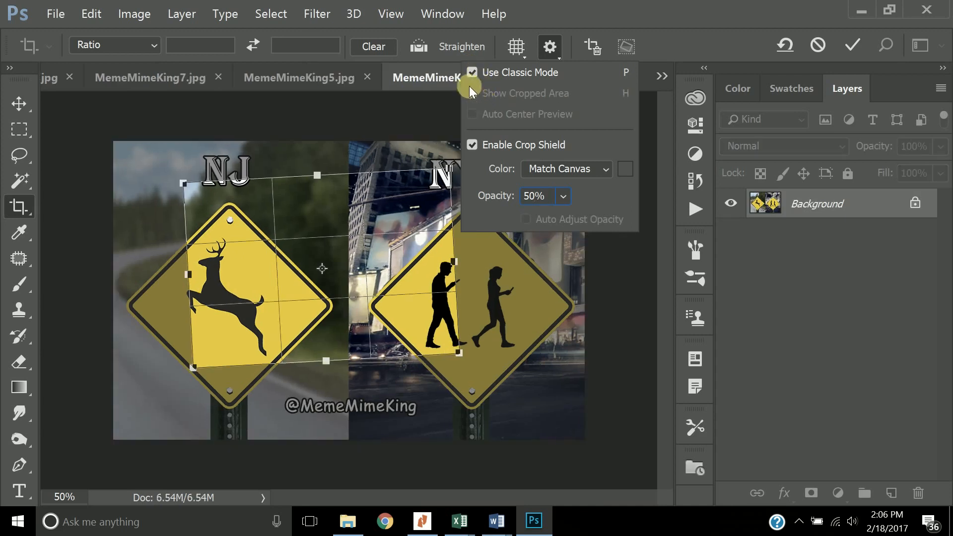
left_click(471, 72)
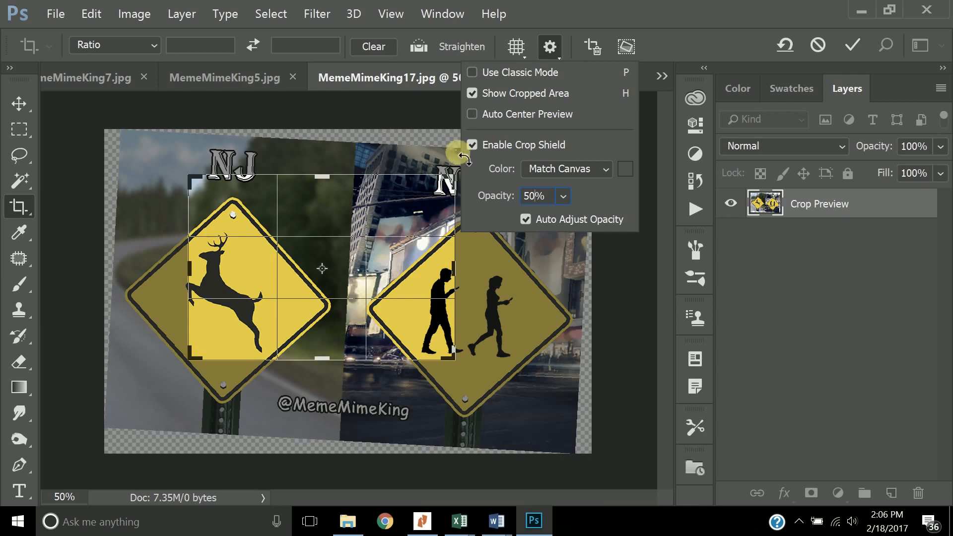
left_click(555, 43)
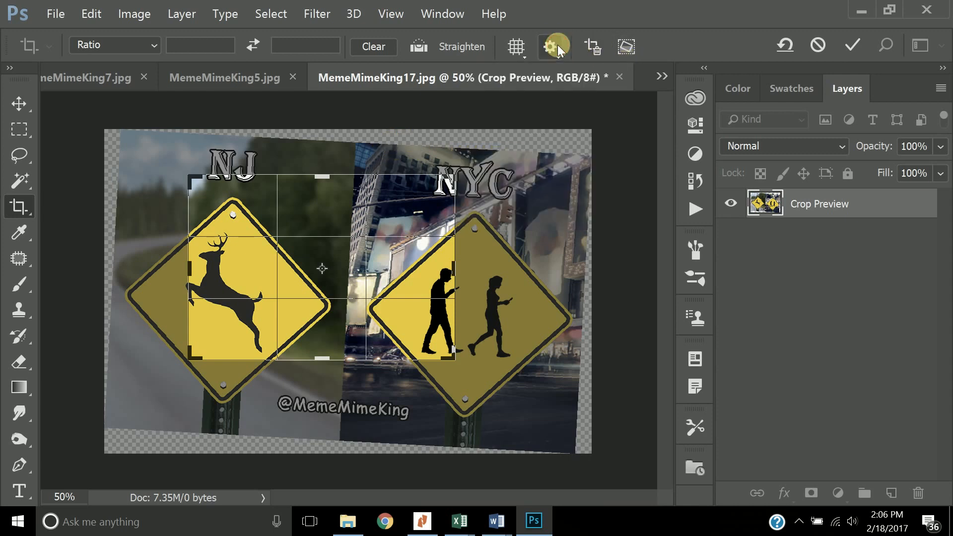
Step: Enable Delete Cropped Pixels, rotate the road sign image counterclockwise within the frame, and apply the crop
left_click(594, 49)
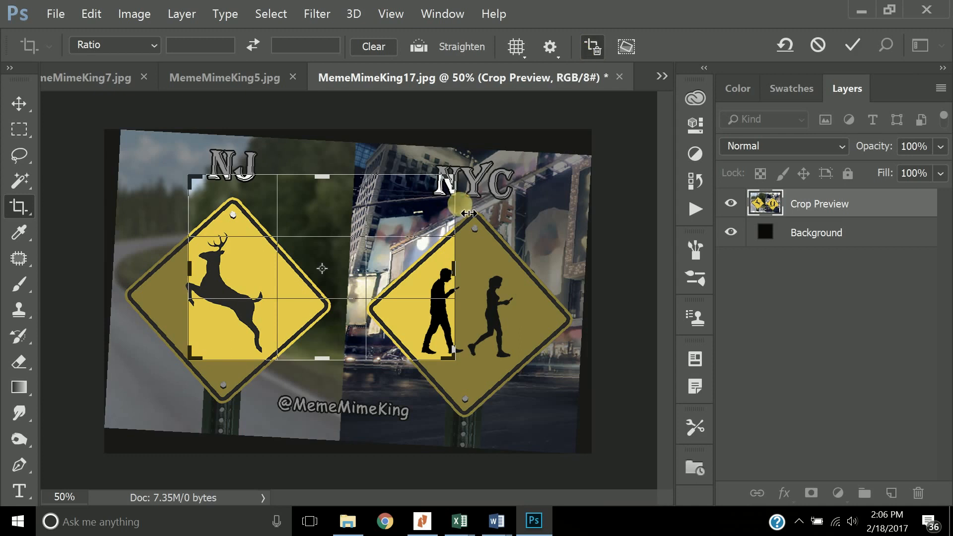
left_click(594, 47)
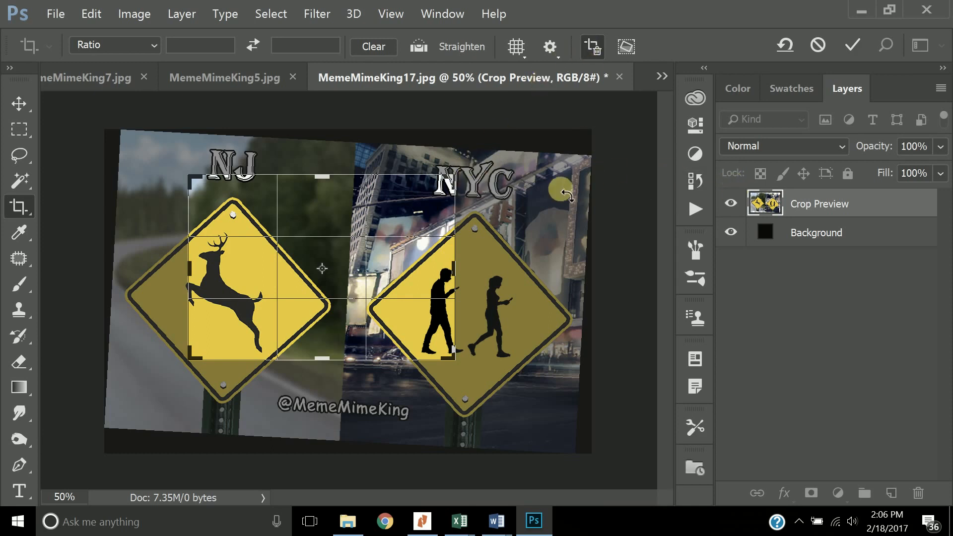
left_click_drag(477, 169, 427, 151)
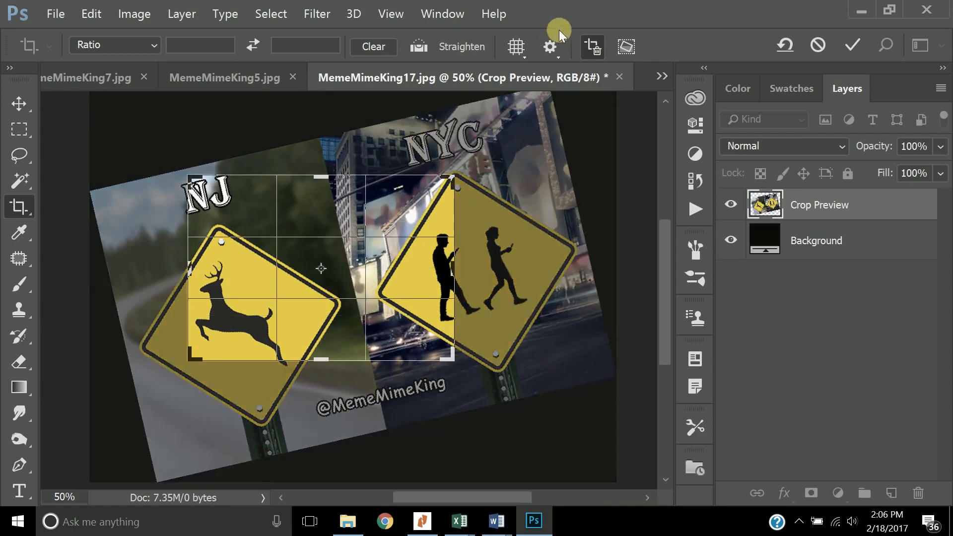
left_click(587, 41)
key("Return")
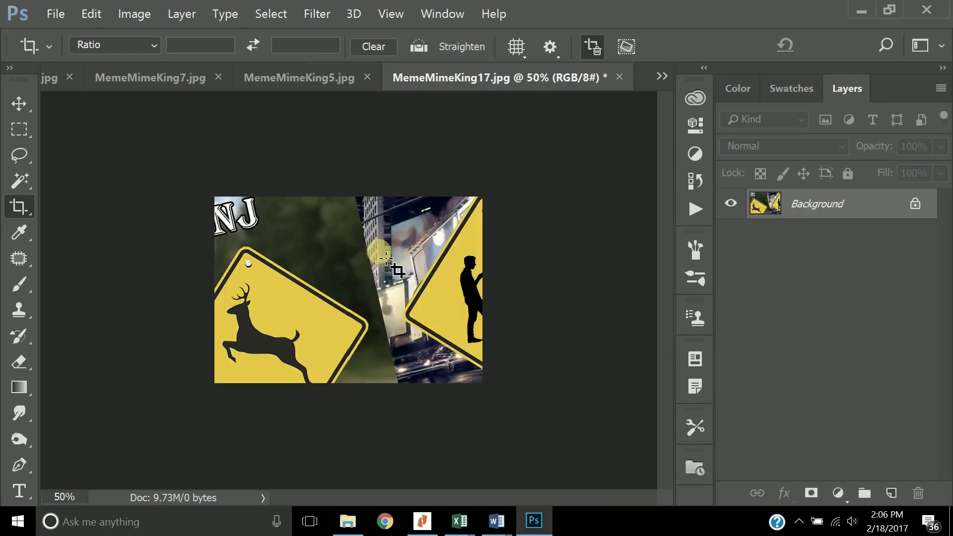
Step: Convert the cropped image's Background to a normal layer and shift it slightly with the Move tool
left_click(27, 103)
mouse_move(292, 258)
left_mouse_down()
mouse_move(313, 273)
mouse_move(319, 297)
mouse_move(344, 277)
mouse_move(303, 254)
left_mouse_up()
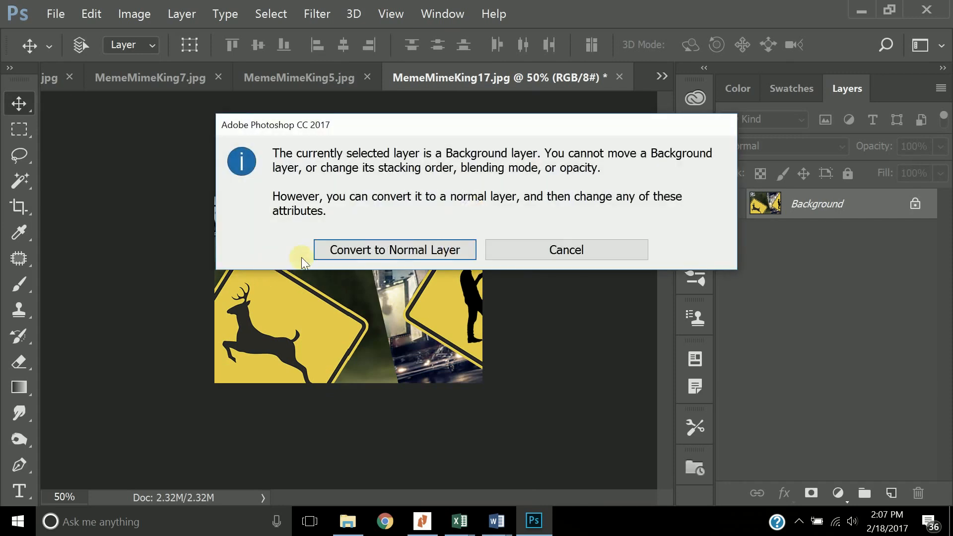
left_click(410, 248)
mouse_move(346, 301)
left_mouse_down()
mouse_move(300, 320)
mouse_move(317, 290)
mouse_move(348, 278)
mouse_move(344, 301)
mouse_move(287, 255)
mouse_move(357, 209)
mouse_move(436, 267)
mouse_move(377, 348)
mouse_move(338, 308)
mouse_move(346, 300)
left_mouse_up()
key("ctrl")
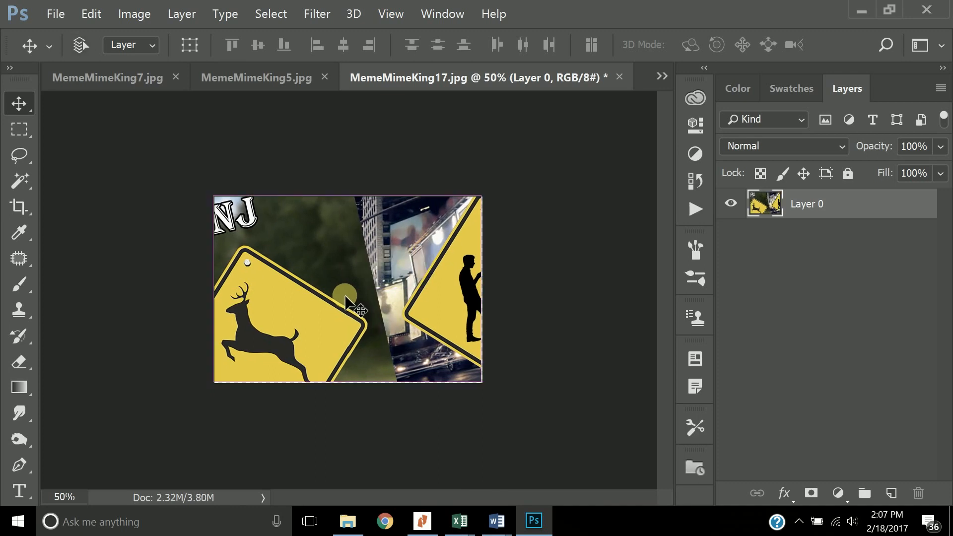
Step: Undo the layer move, conversion and crop, and try to move the locked Background layer
key("ctrl+alt+z")
key("ctrl+alt+z")
key("ctrl+alt+z")
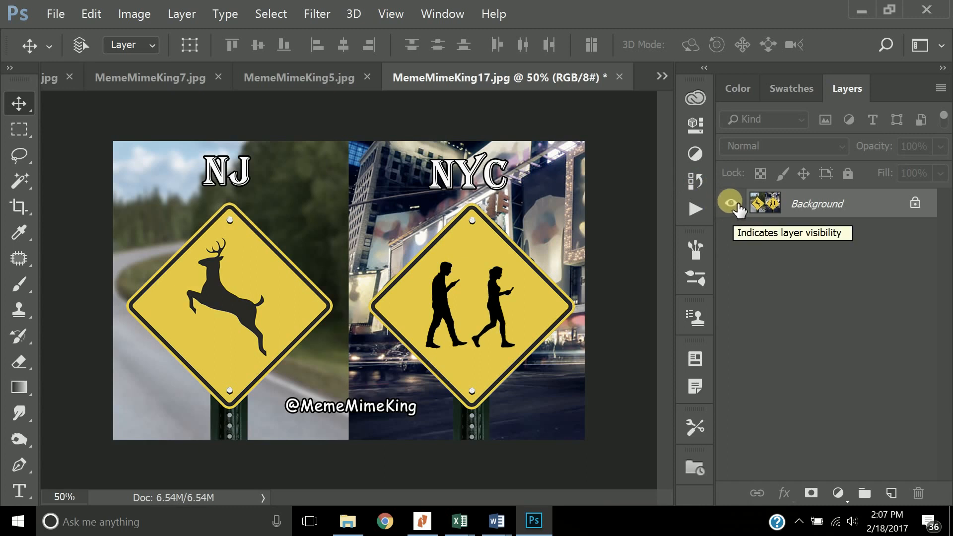
left_click_drag(200, 182, 289, 212)
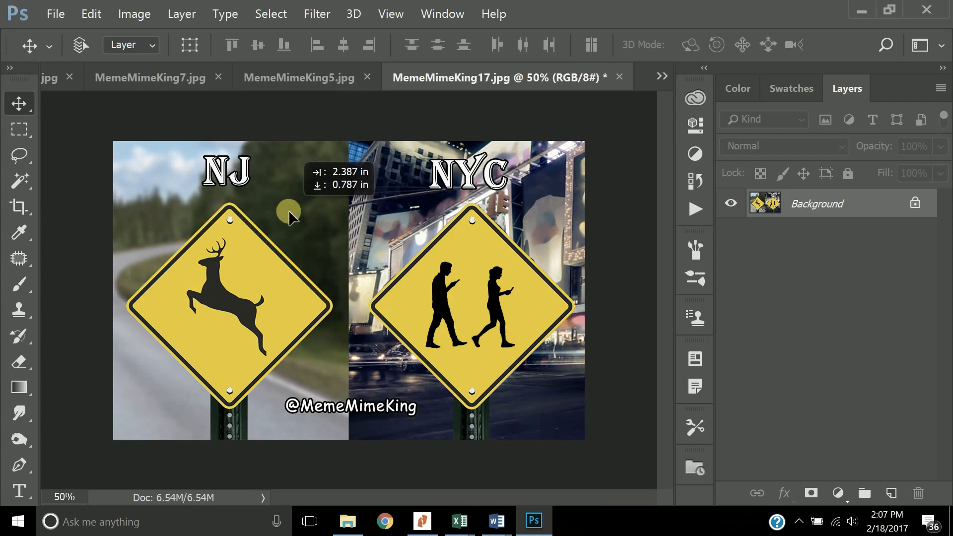
left_click(592, 249)
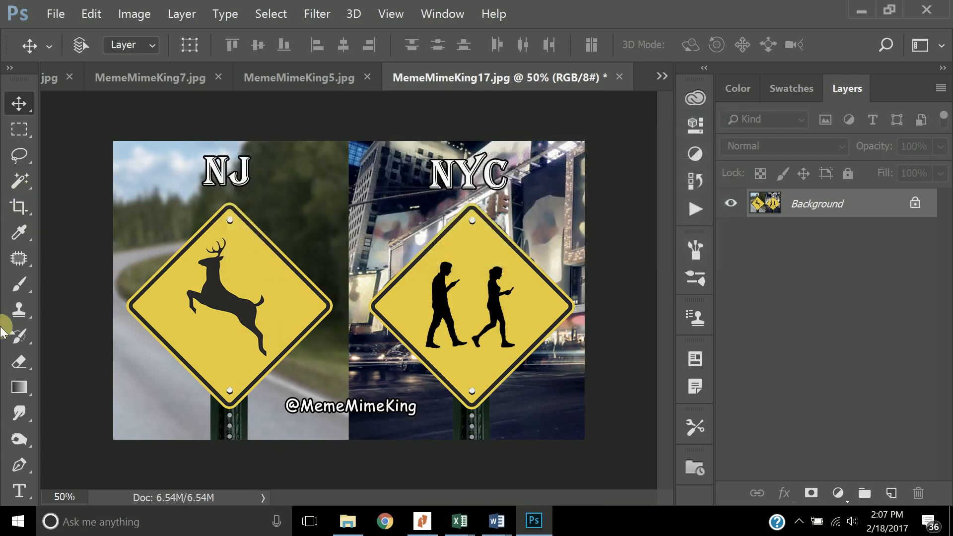
Step: Unlock the Background layer, crop away the image's upper and left edges with Delete Cropped Pixels disabled, and apply the crop
left_click(20, 215)
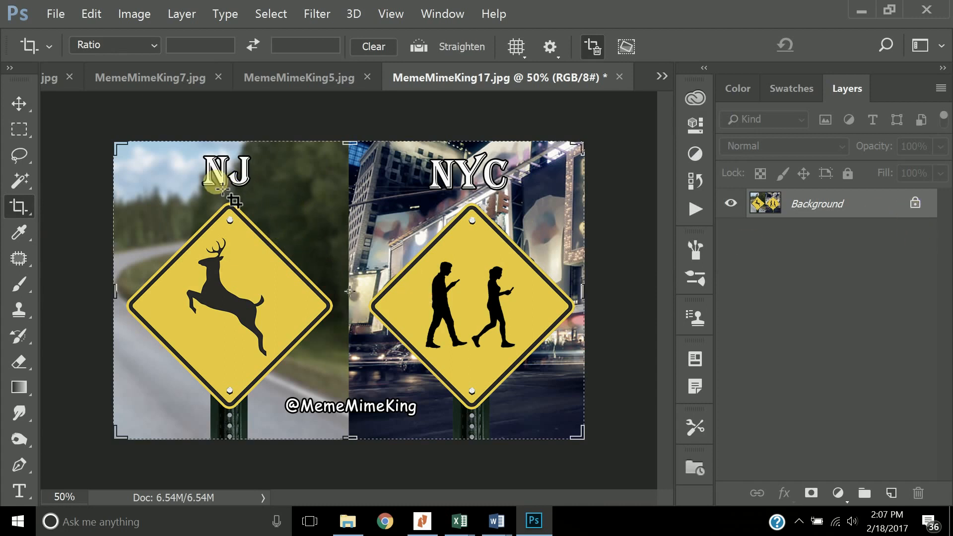
left_click(916, 203)
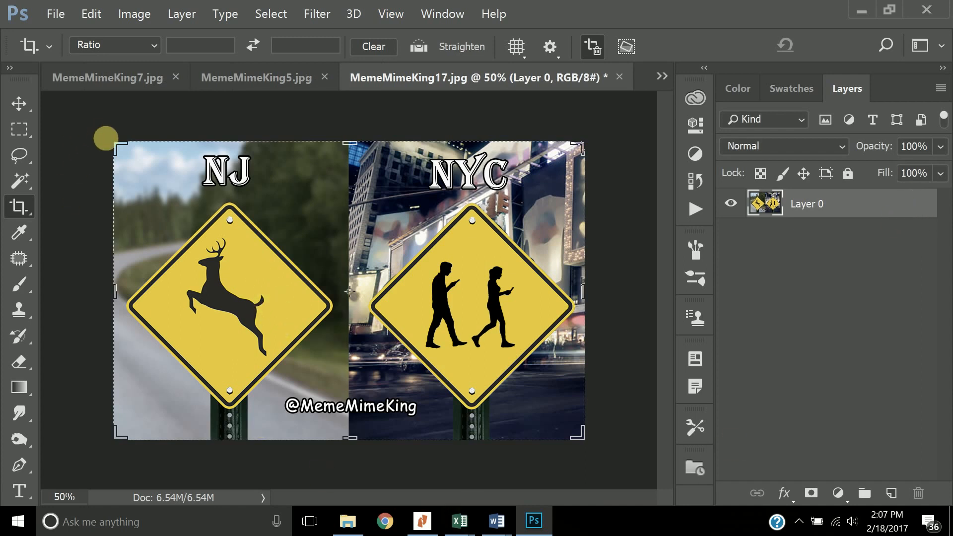
left_click_drag(118, 149, 172, 166)
left_click_drag(196, 169, 170, 207)
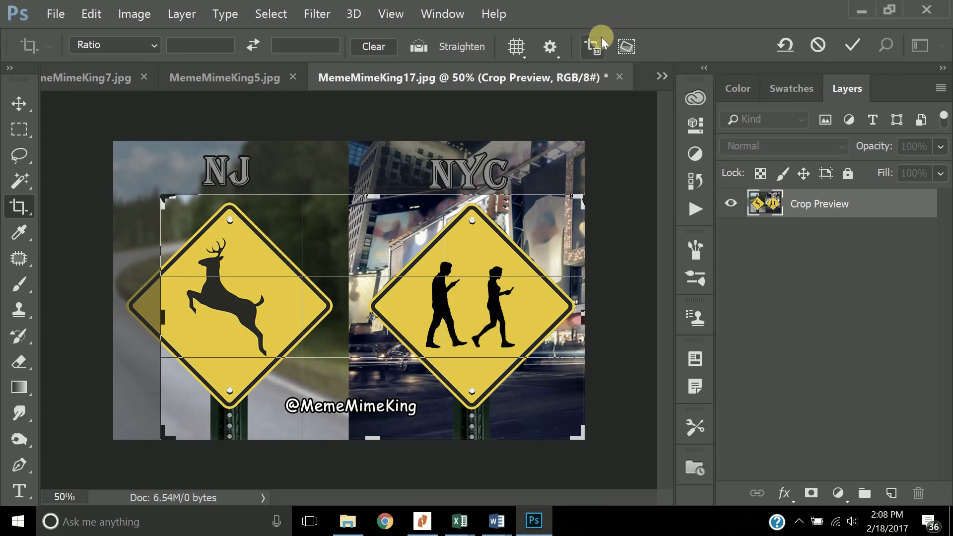
double_click(540, 355)
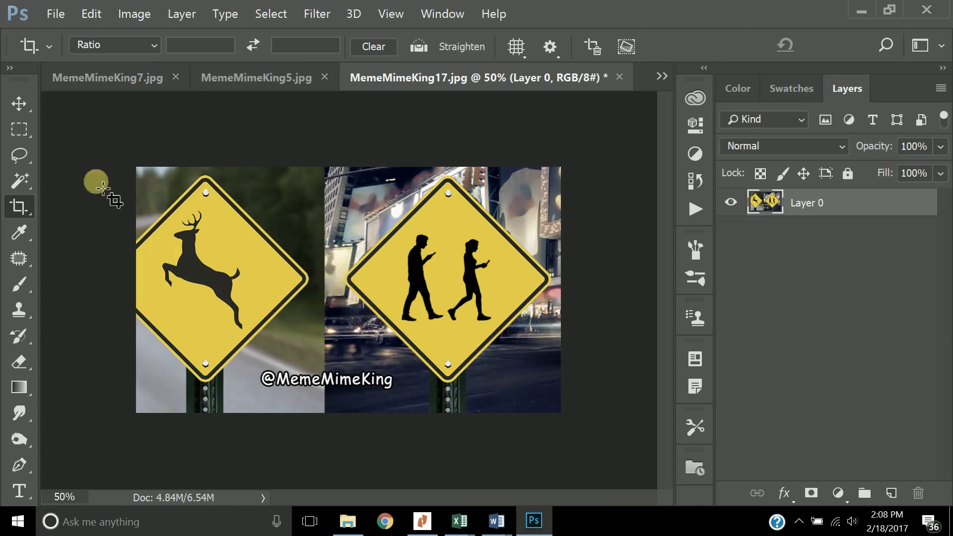
Step: Move the cropped layer around the canvas with the Move tool to reveal the hidden pixels, ending up and to the right
left_click(19, 103)
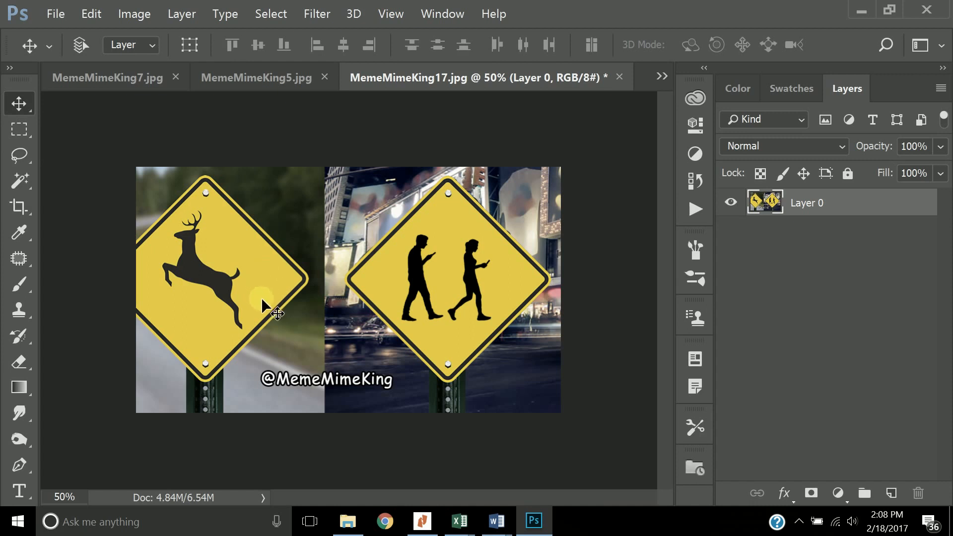
mouse_move(258, 287)
left_mouse_down()
mouse_move(264, 278)
mouse_move(289, 287)
mouse_move(237, 261)
mouse_move(266, 288)
mouse_move(299, 349)
mouse_move(213, 338)
mouse_move(211, 256)
mouse_move(278, 270)
mouse_move(304, 294)
mouse_move(270, 292)
left_mouse_up()
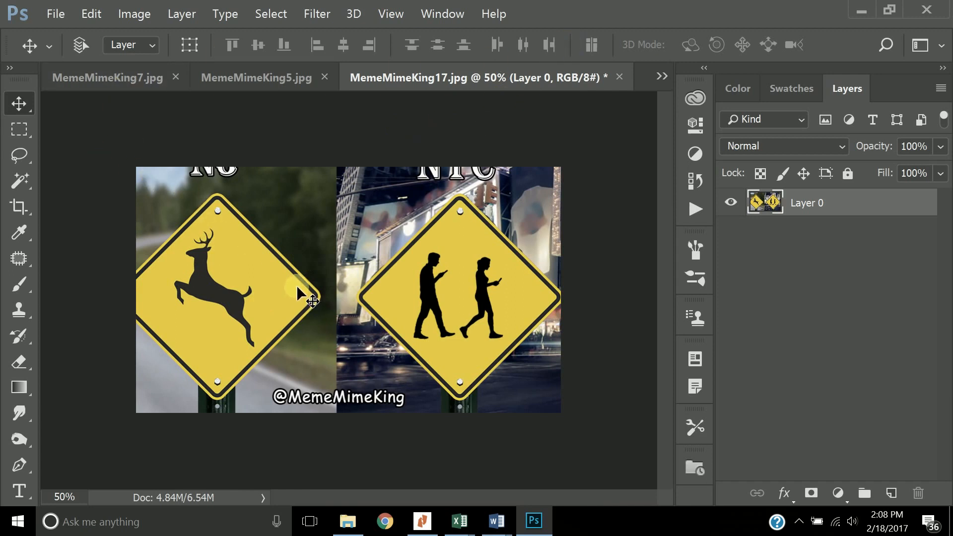
left_click_drag(297, 286, 365, 233)
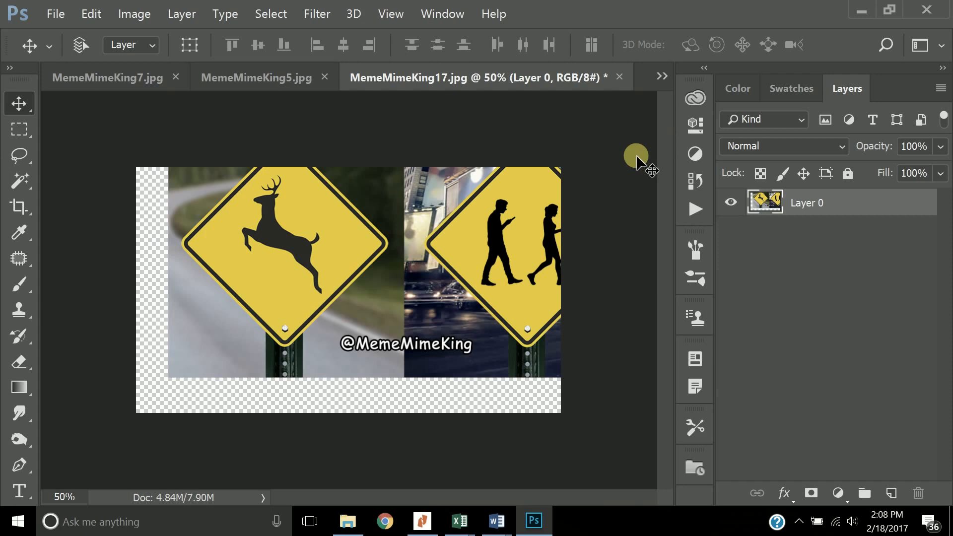
Step: Undo the layer moves, the crop and the unlocking of the Background layer
key("ctrl")
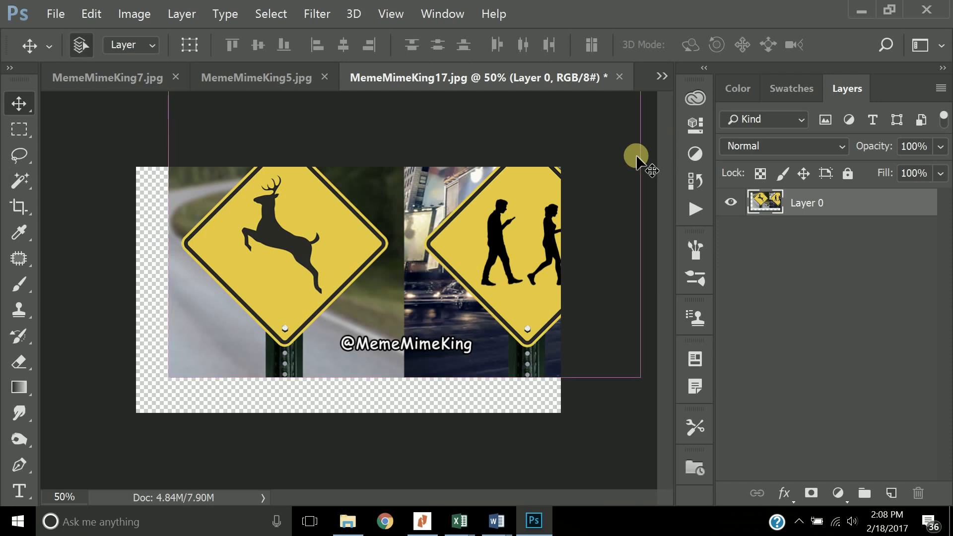
key("ctrl+z")
key("ctrl+z")
key("ctrl")
key("ctrl+alt+z")
key("ctrl+alt+z")
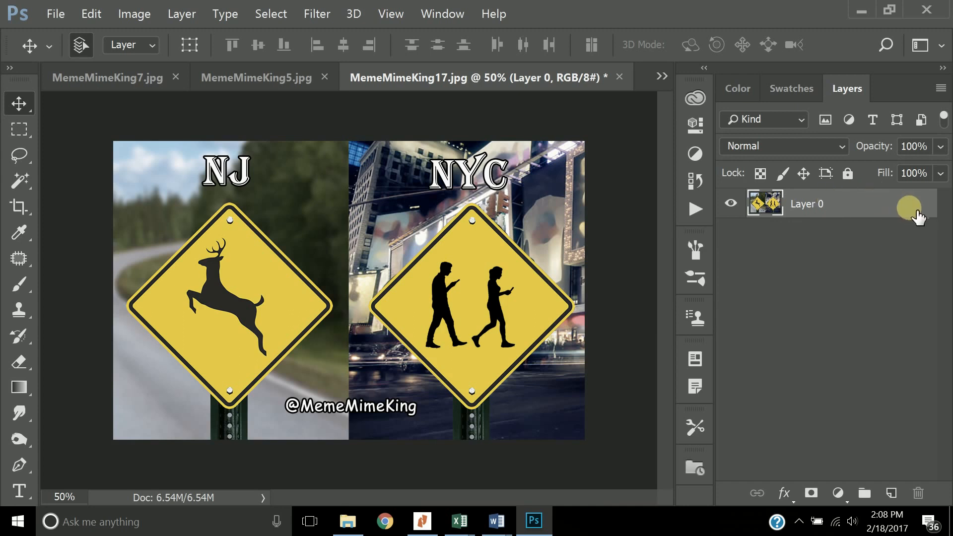
key("ctrl+z")
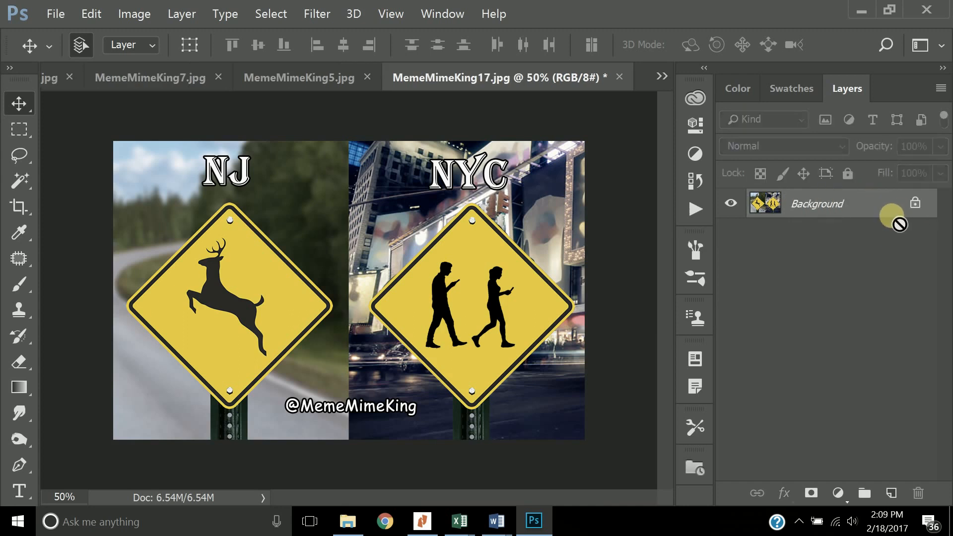
Step: Unlock the road sign image's Background layer again and activate the Crop tool
left_click(919, 205)
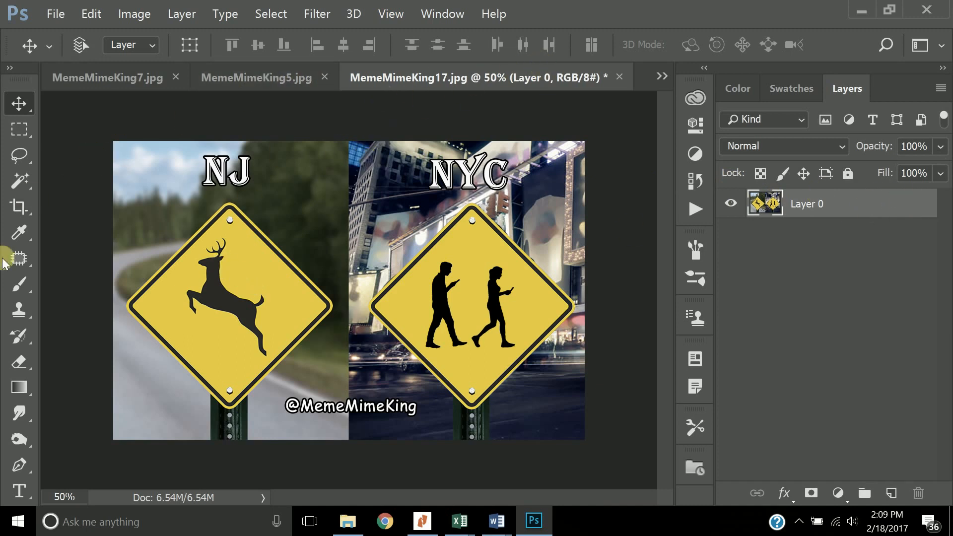
left_click(15, 212)
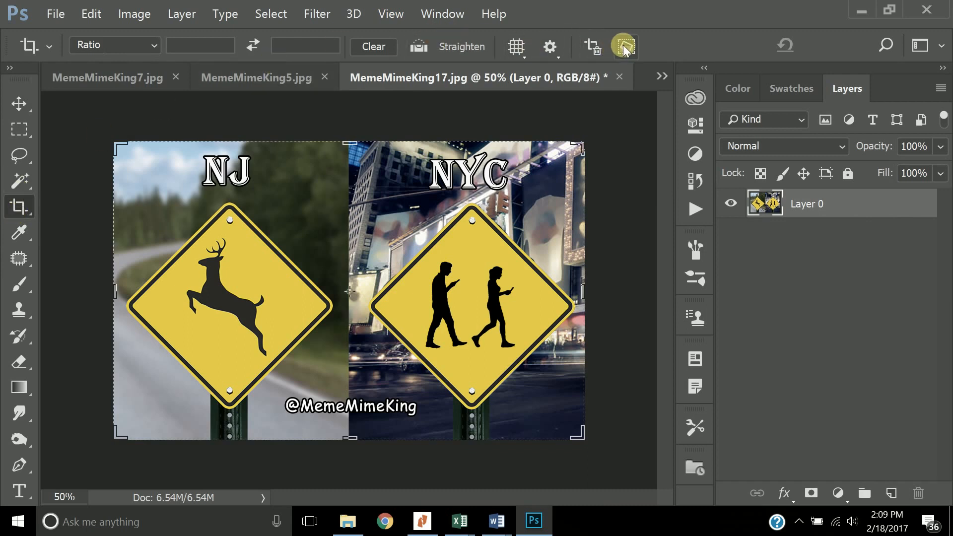
Step: Switch to MemeMimeKing5.jpg and narrow the crop frame to exclude the upper caption and everything from the watermark down
left_click(269, 85)
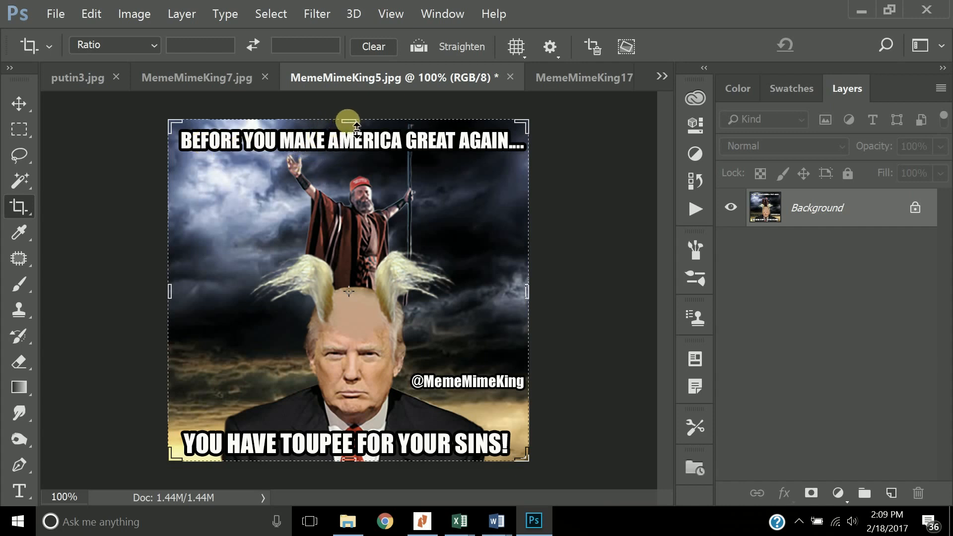
mouse_move(358, 126)
left_mouse_down()
mouse_move(361, 155)
mouse_move(348, 124)
left_mouse_up()
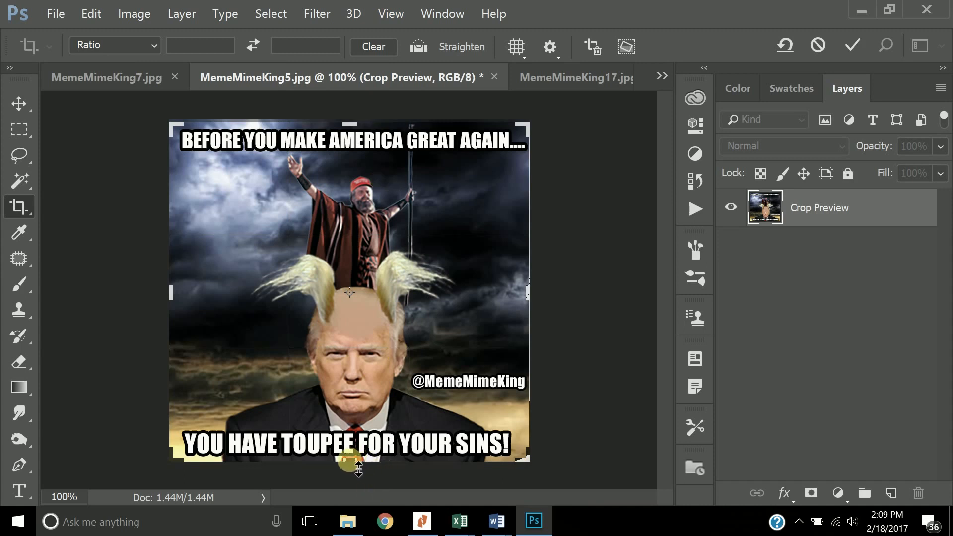
left_click_drag(356, 468, 361, 377)
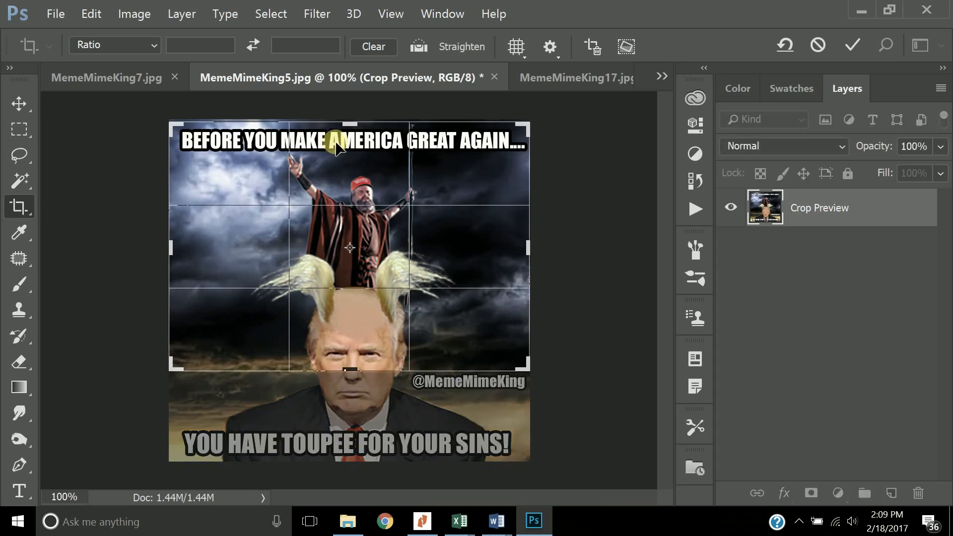
left_click_drag(357, 123, 359, 163)
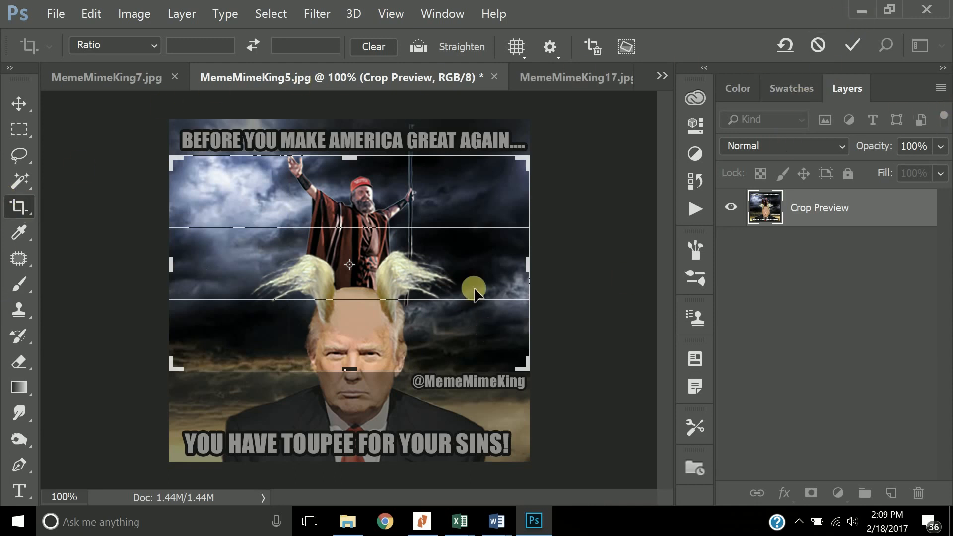
Step: Apply the crop with Delete Cropped Pixels off and start a new crop at the same frame to redisplay the hidden image areas
key("Return")
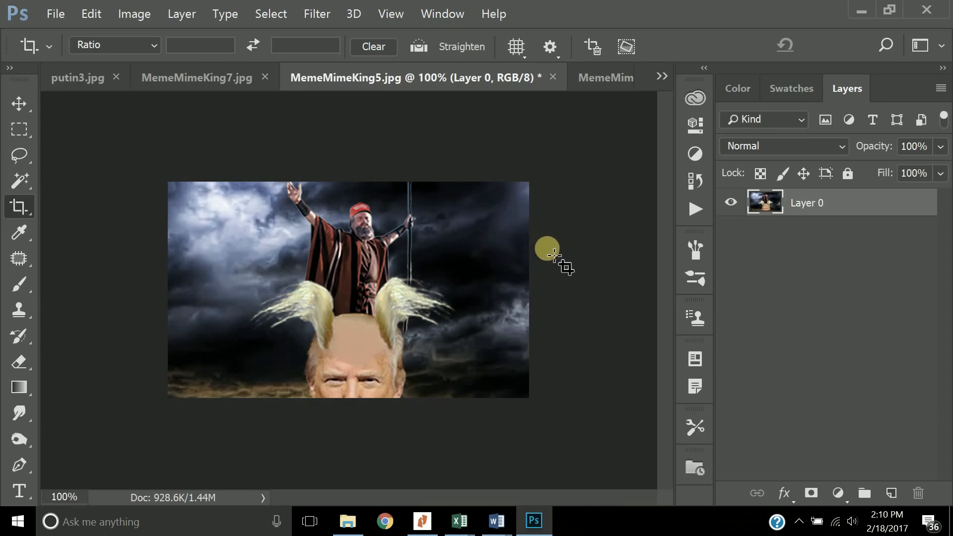
left_click(22, 205)
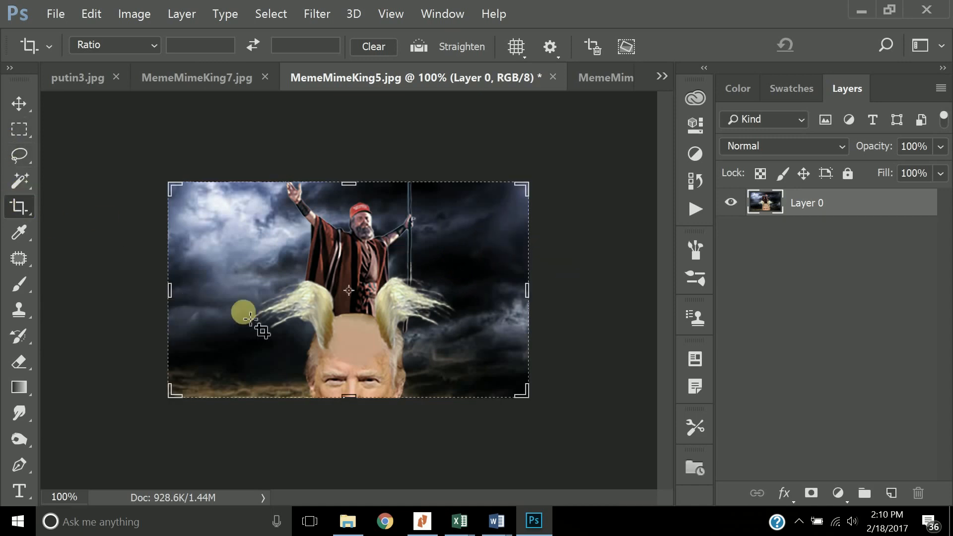
left_click(177, 300)
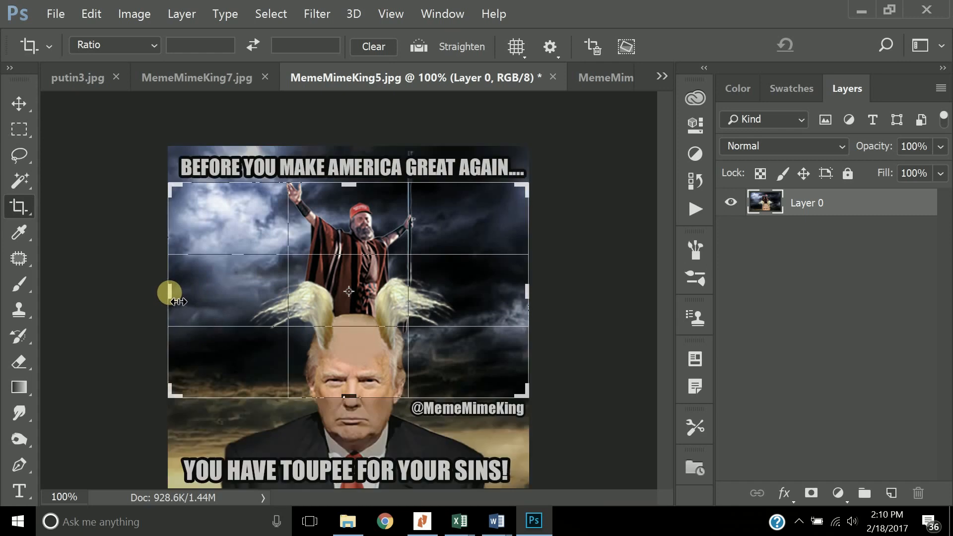
mouse_move(178, 302)
left_mouse_down()
mouse_move(148, 307)
mouse_move(172, 306)
left_mouse_up()
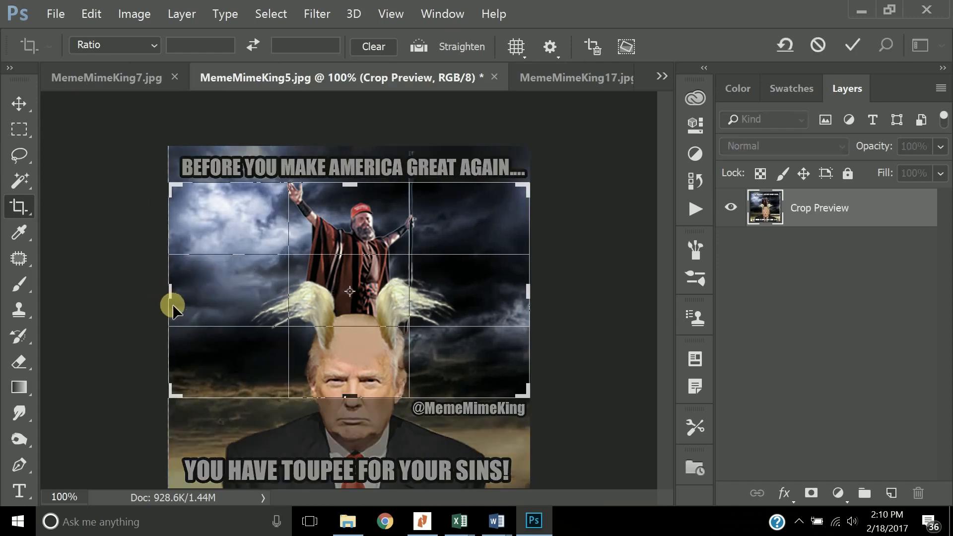
Step: Enable Delete Cropped Pixels, apply the crop, and crop a thin strip off the image's left edge
left_click(592, 47)
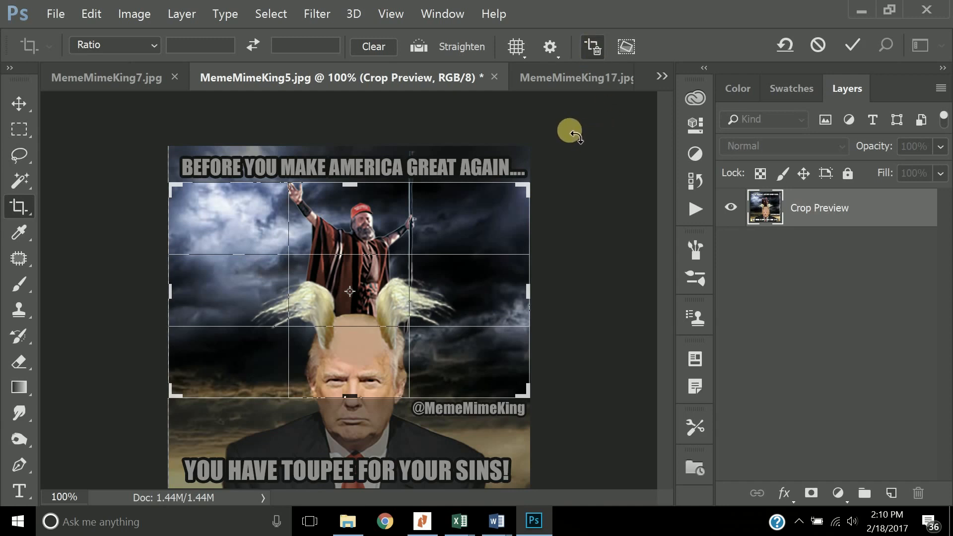
key("Return")
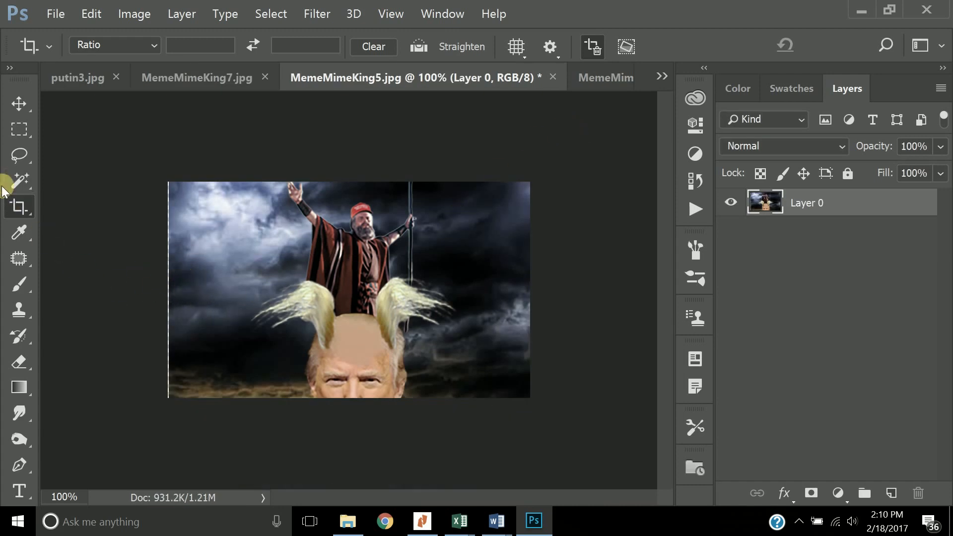
left_click(183, 258)
left_click_drag(170, 294, 179, 296)
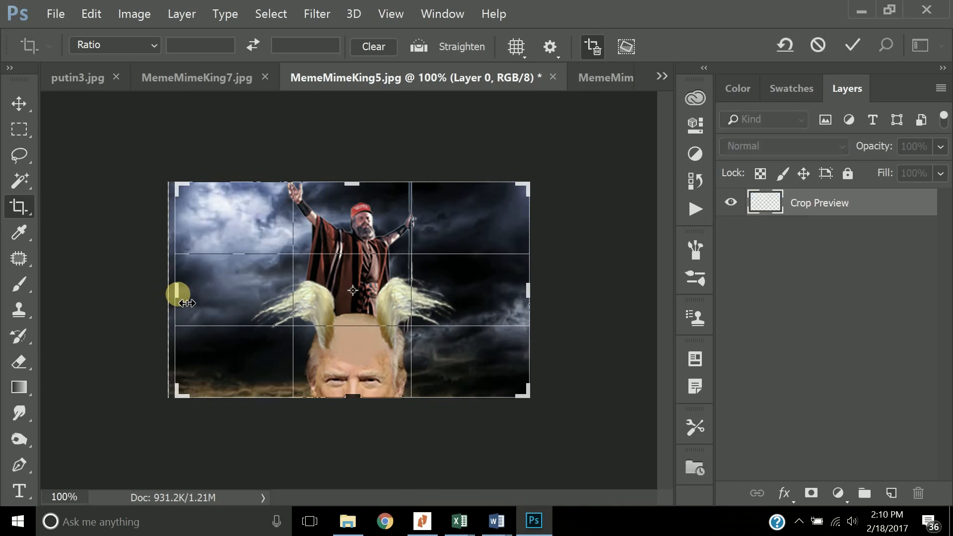
key("Return")
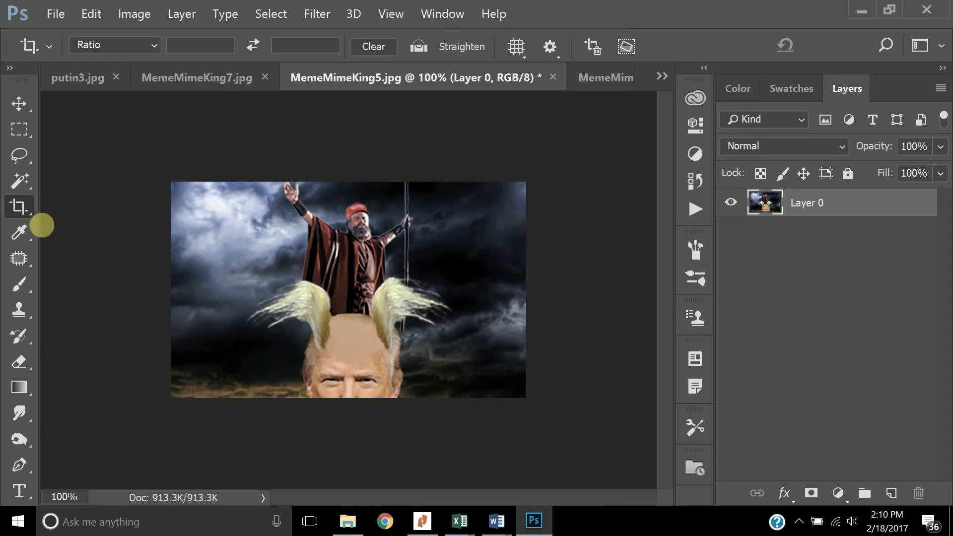
Step: Extend the crop frame beyond the image's left and right edges and apply the crop with Content-Aware filling on
left_click(22, 209)
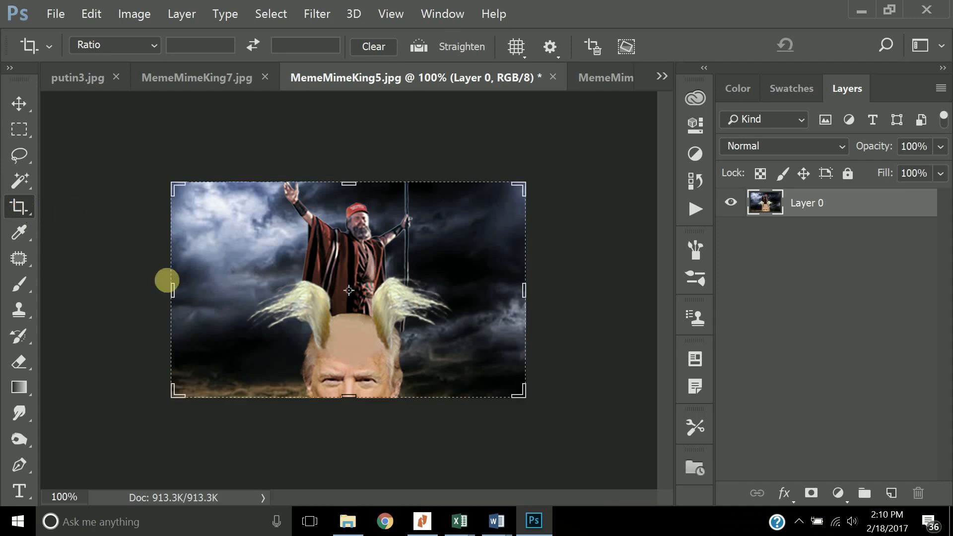
left_click_drag(175, 295, 112, 287)
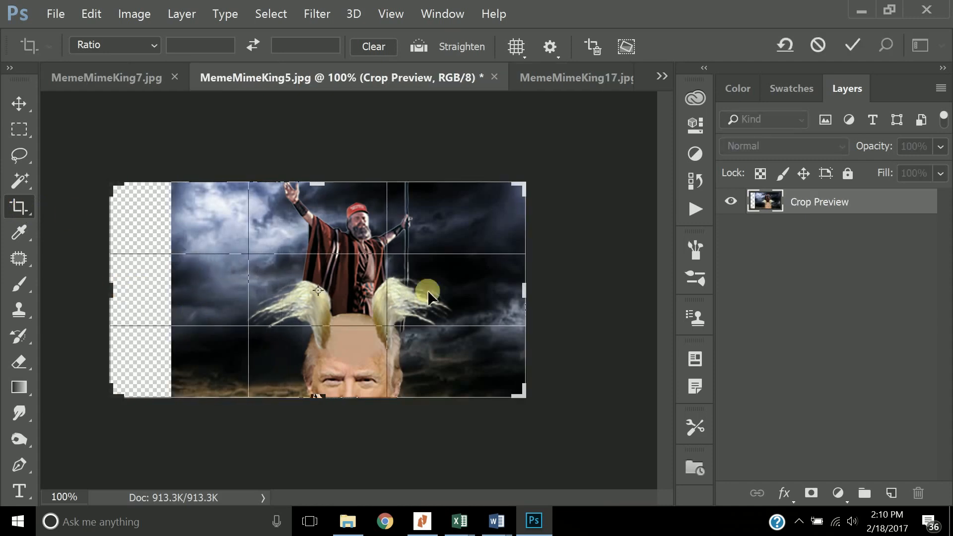
left_click_drag(527, 298, 601, 288)
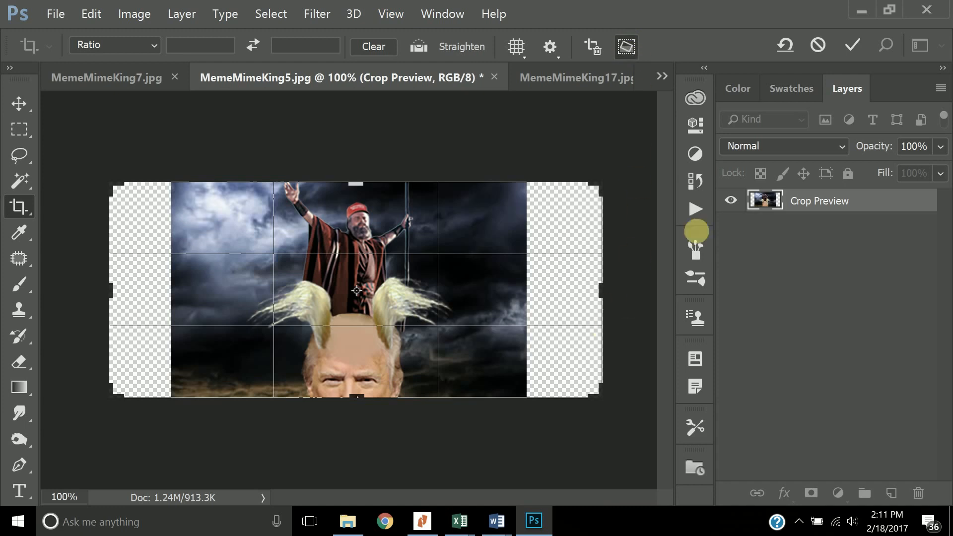
left_click(853, 40)
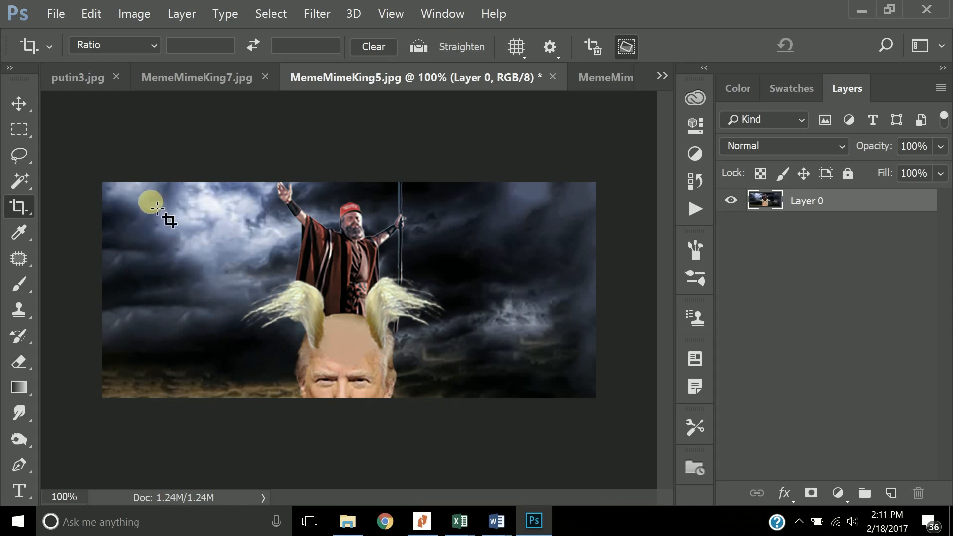
Step: Rotate the image counterclockwise within the crop frame and apply the crop with Content-Aware filling the empty corners
left_click(19, 207)
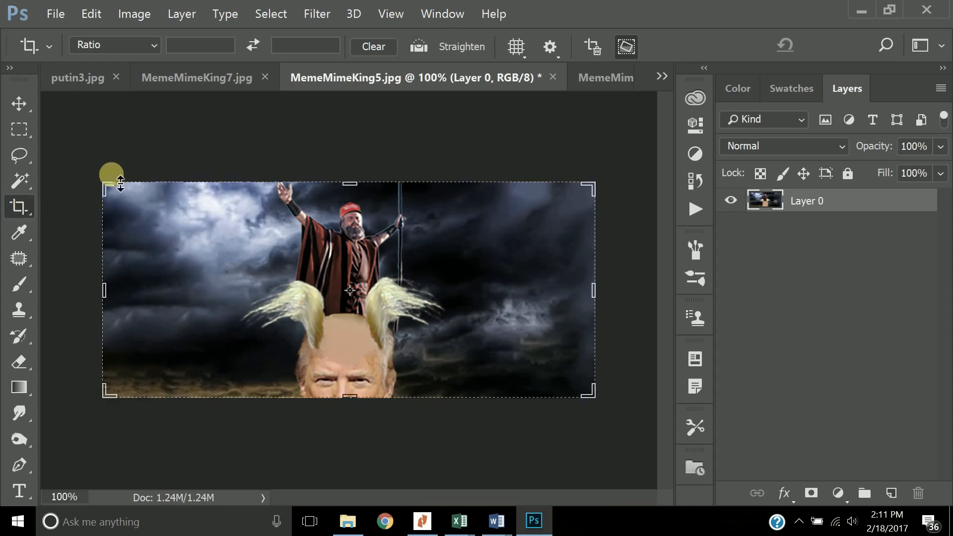
left_click_drag(92, 170, 138, 297)
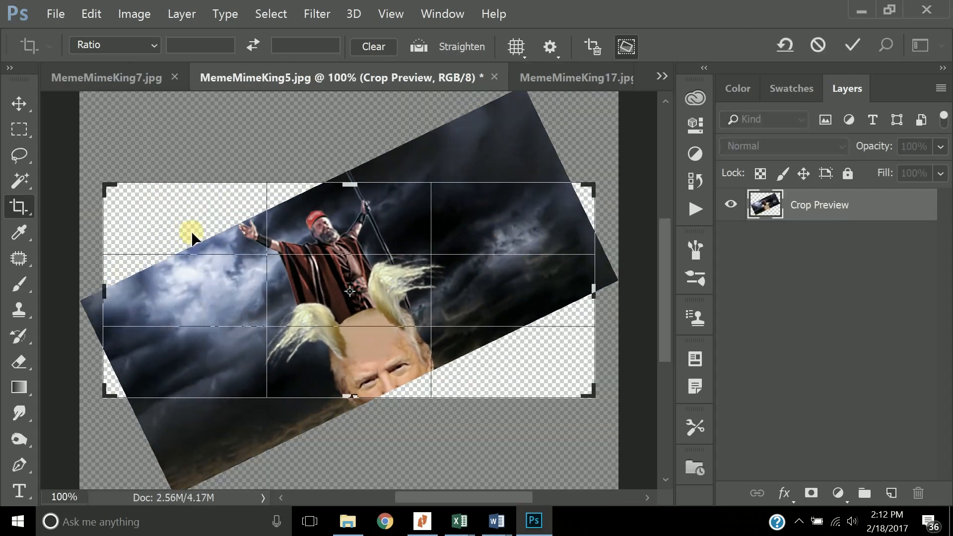
double_click(261, 380)
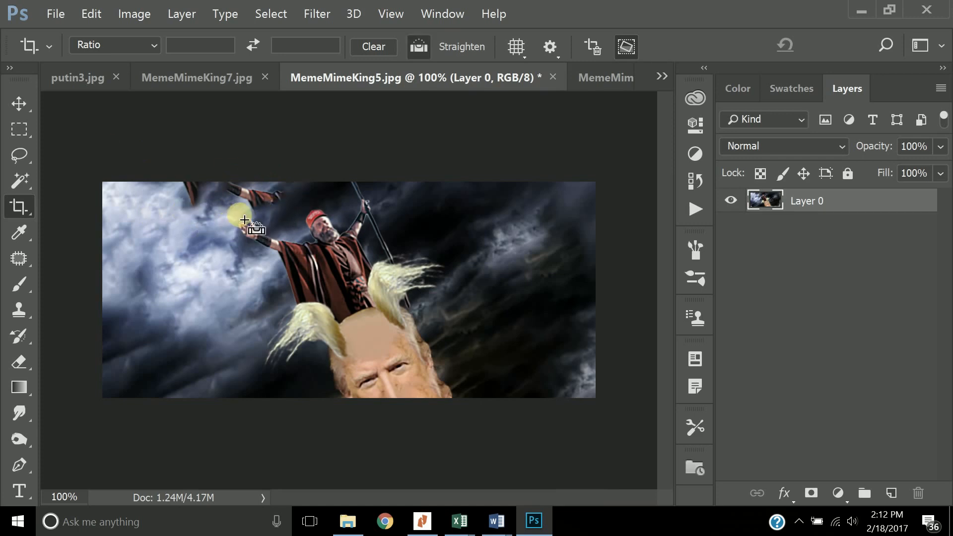
Step: Undo and restore the rotated crop, and try the Straighten tool along the robed figure's outstretched arm
key("ctrl+z")
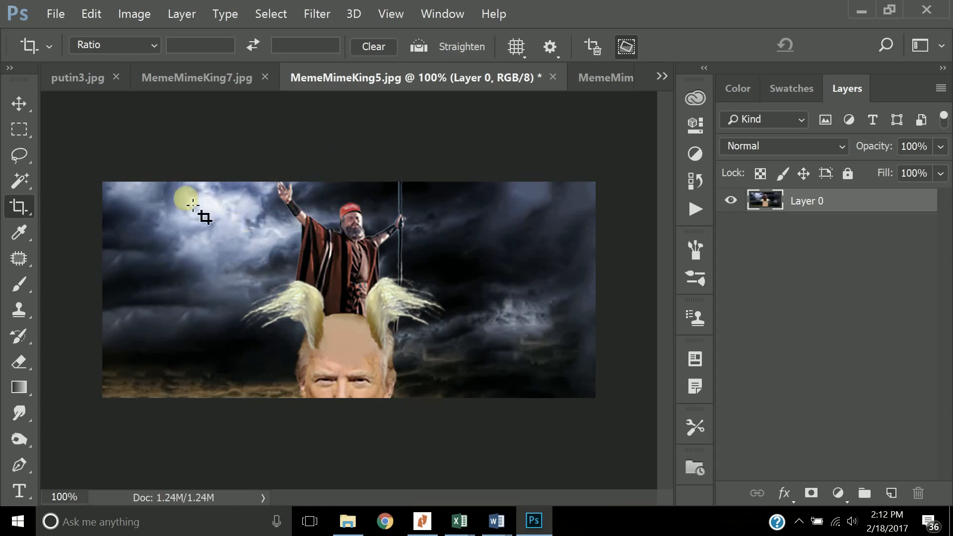
key("ctrl+z")
left_click_drag(256, 225, 342, 261)
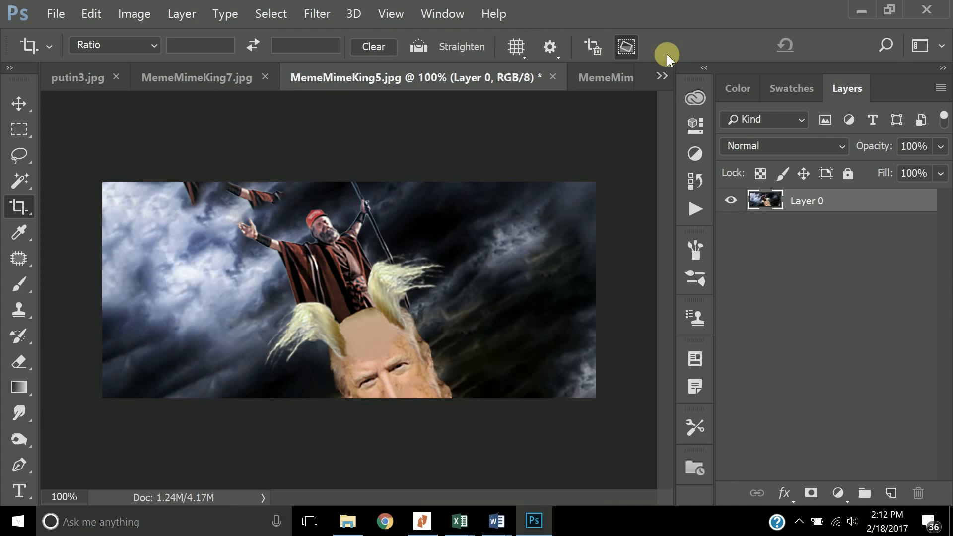
Step: Reactivate the Crop tool, list the related tools in its group, and switch to the MemeMimeKing17.jpg image
left_click(16, 208)
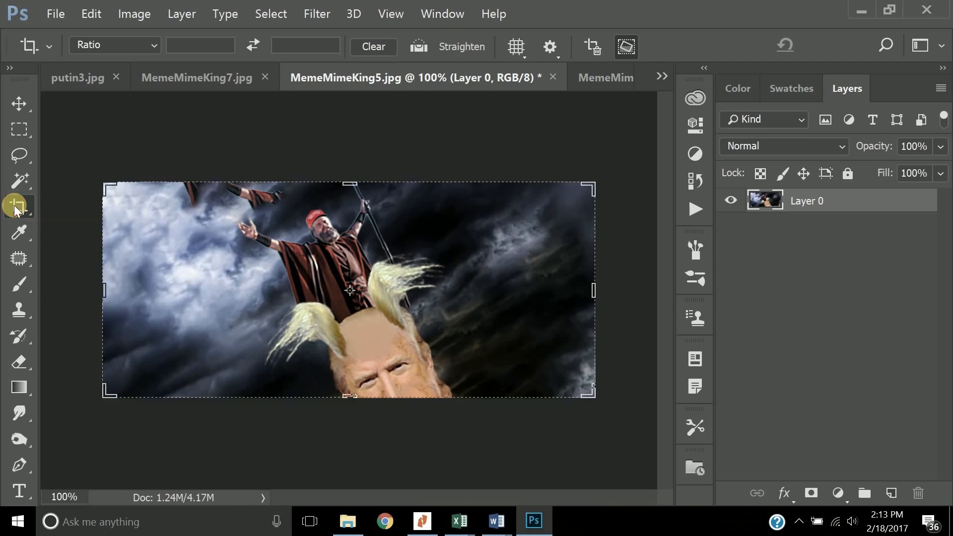
right_click(16, 207)
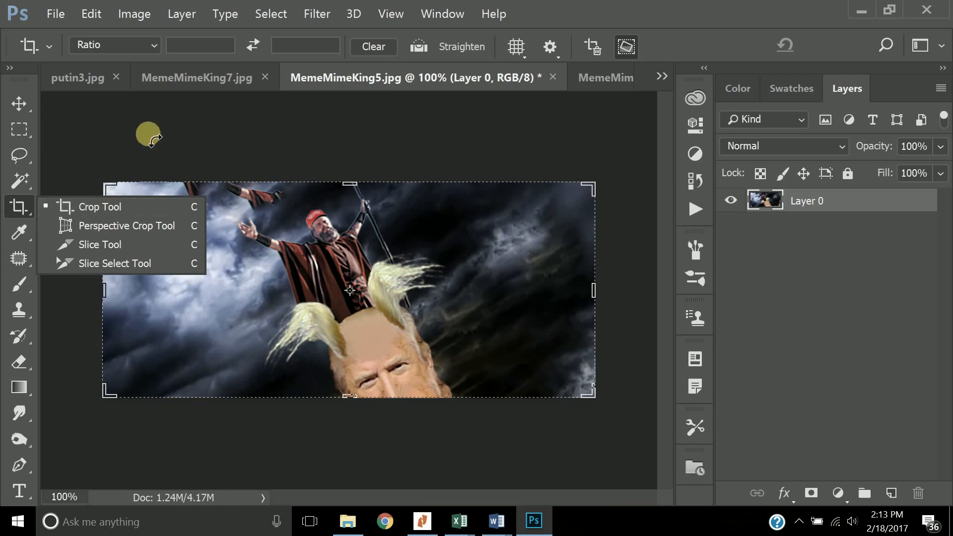
left_click(592, 81)
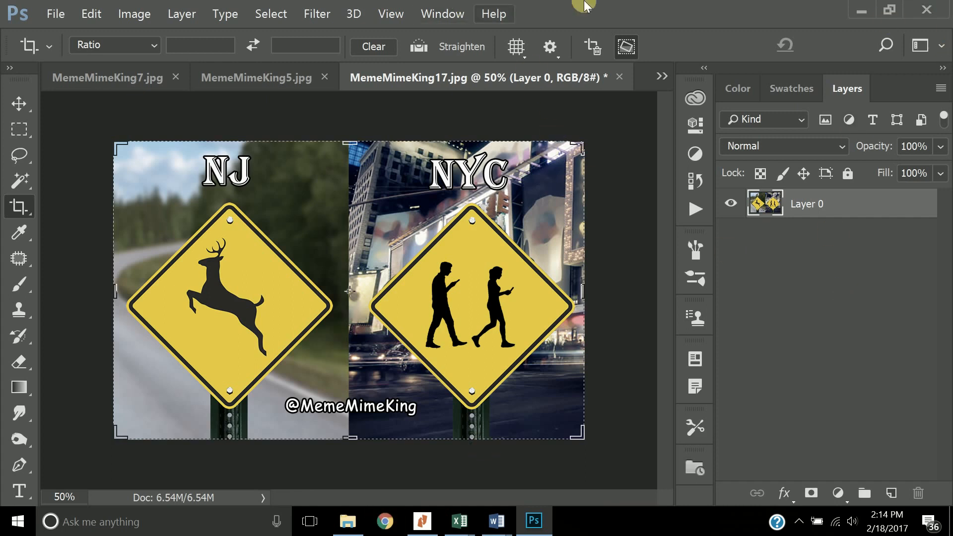
left_click(424, 521)
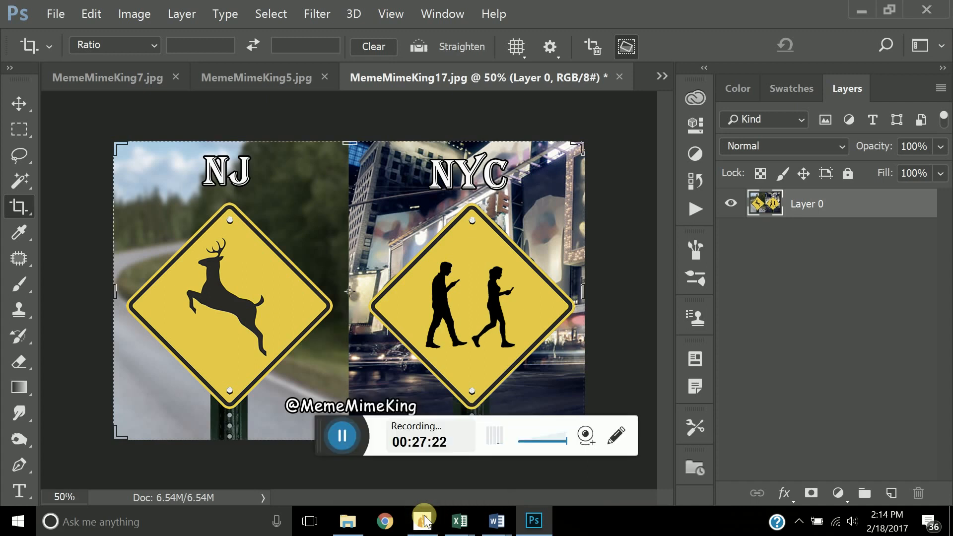